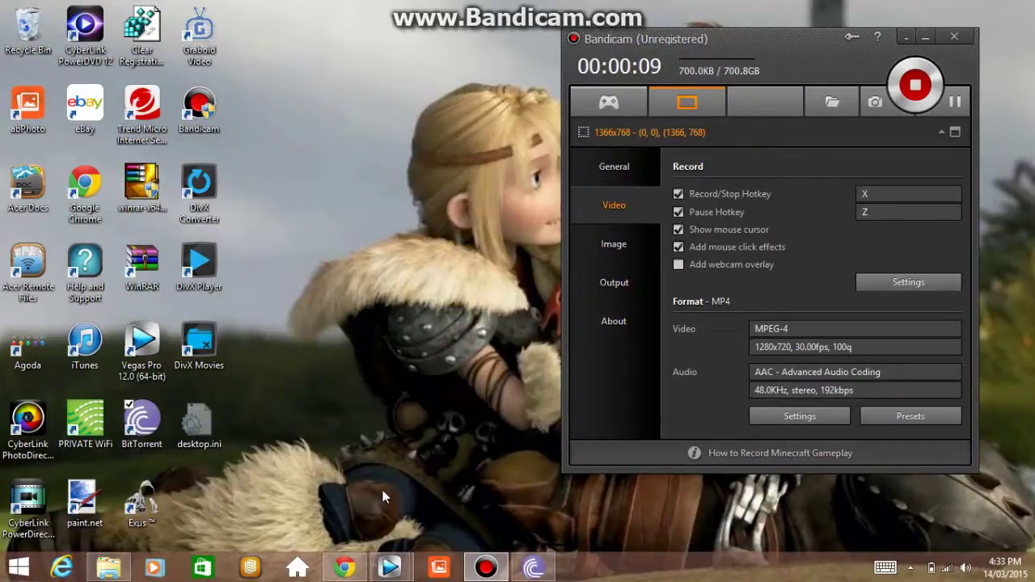
# - Bring up the Funtasticvids101 YouTube page in Chrome, then minimize the browser to the desktop
pyautogui.click(351, 570)
pyautogui.click(226, 10)
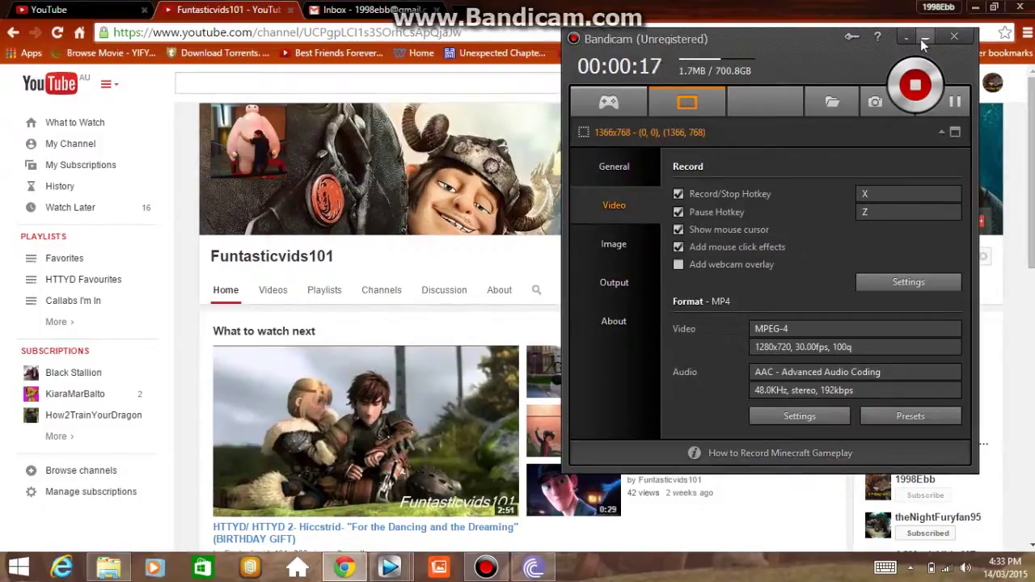
pyautogui.moveTo(390, 568)
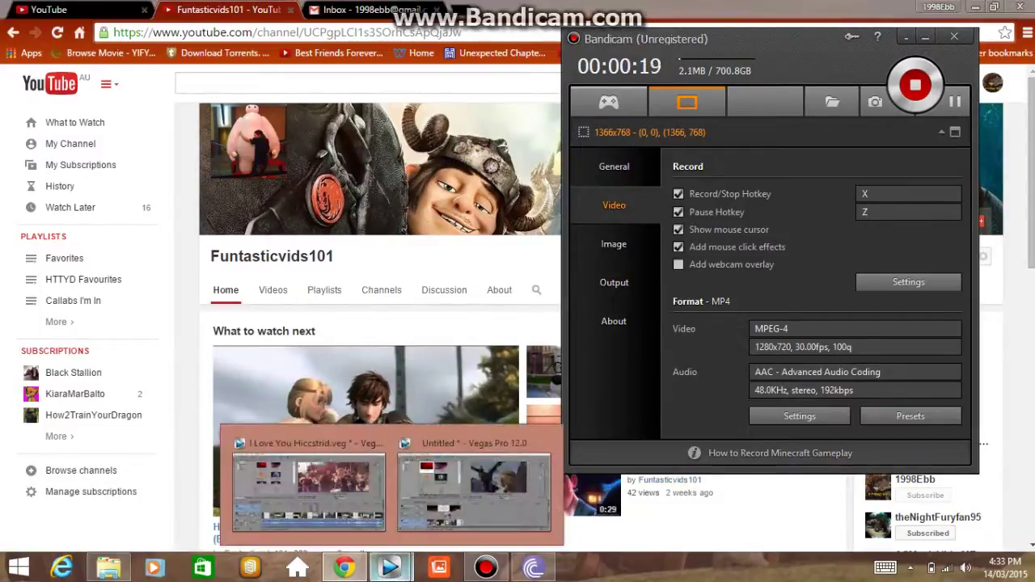
pyautogui.click(343, 569)
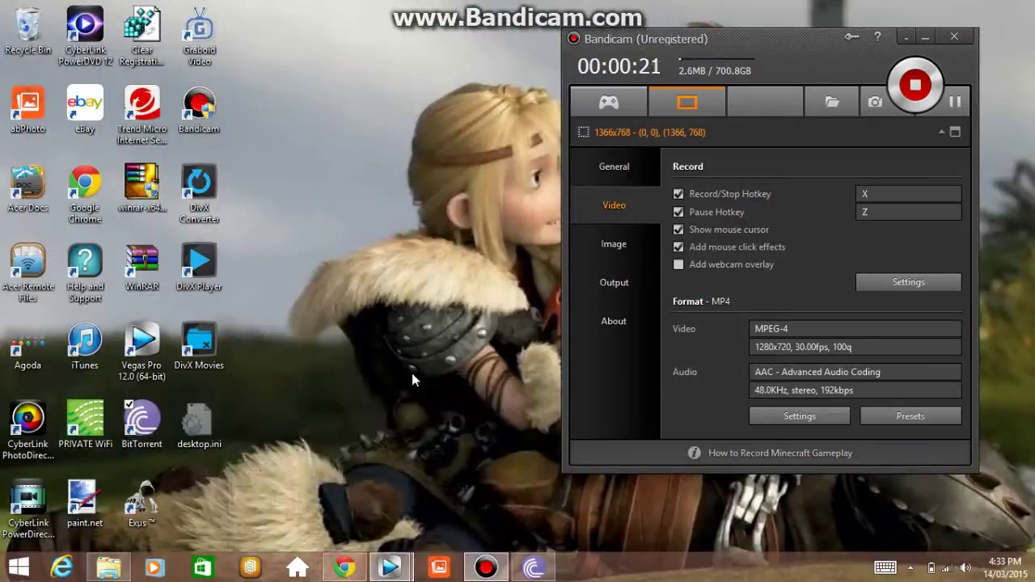
pyautogui.click(350, 568)
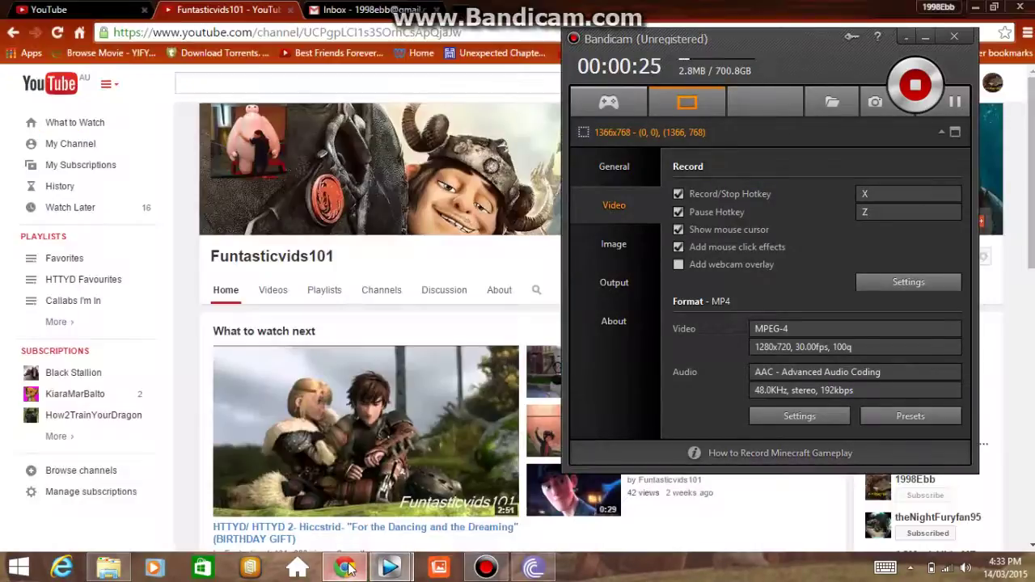
pyautogui.moveTo(365, 430)
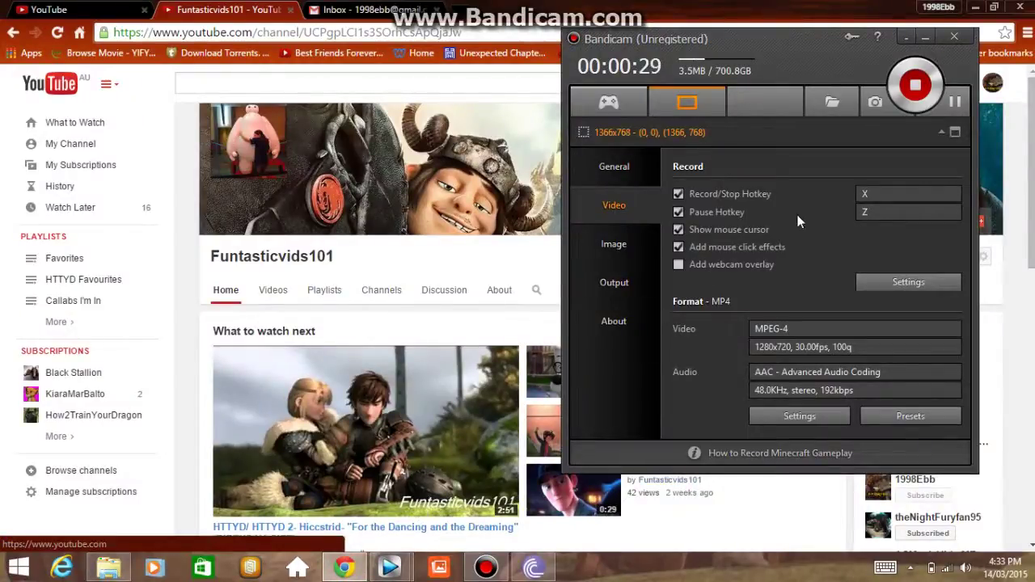
pyautogui.click(924, 37)
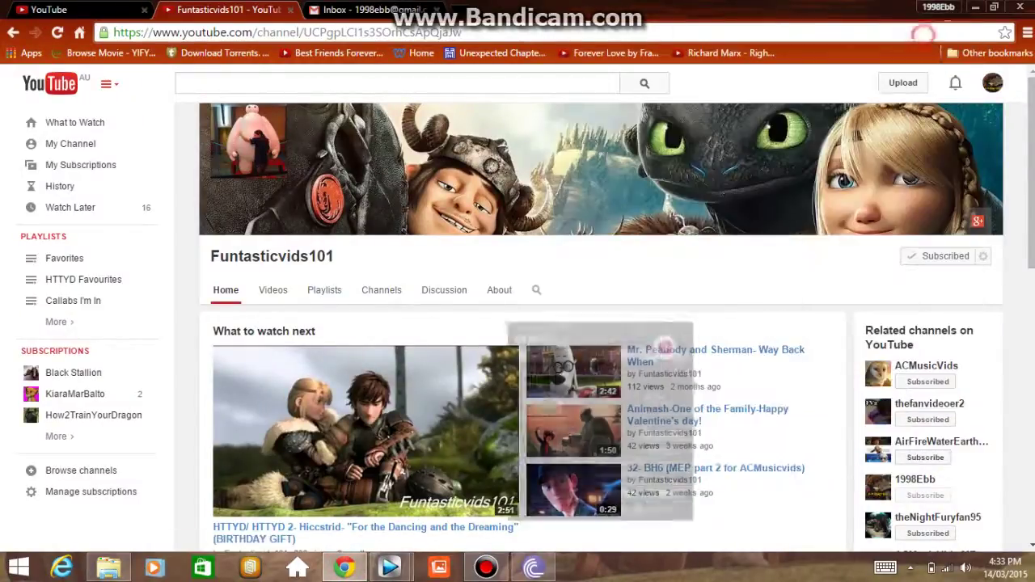
pyautogui.click(975, 6)
pyautogui.moveTo(389, 566)
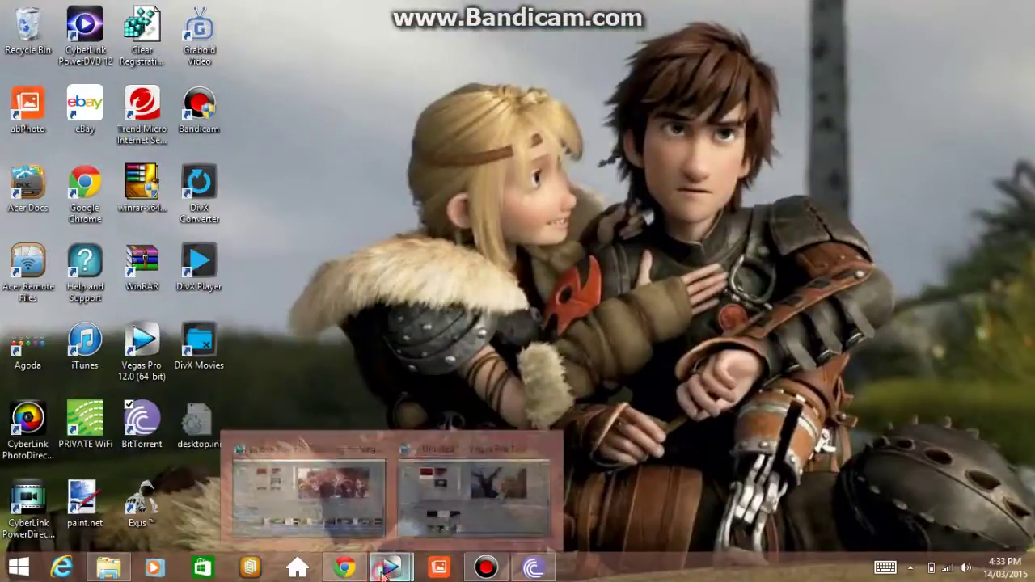
# - Bring up the finished Vegas project and lower the system volume to about 54
pyautogui.click(365, 505)
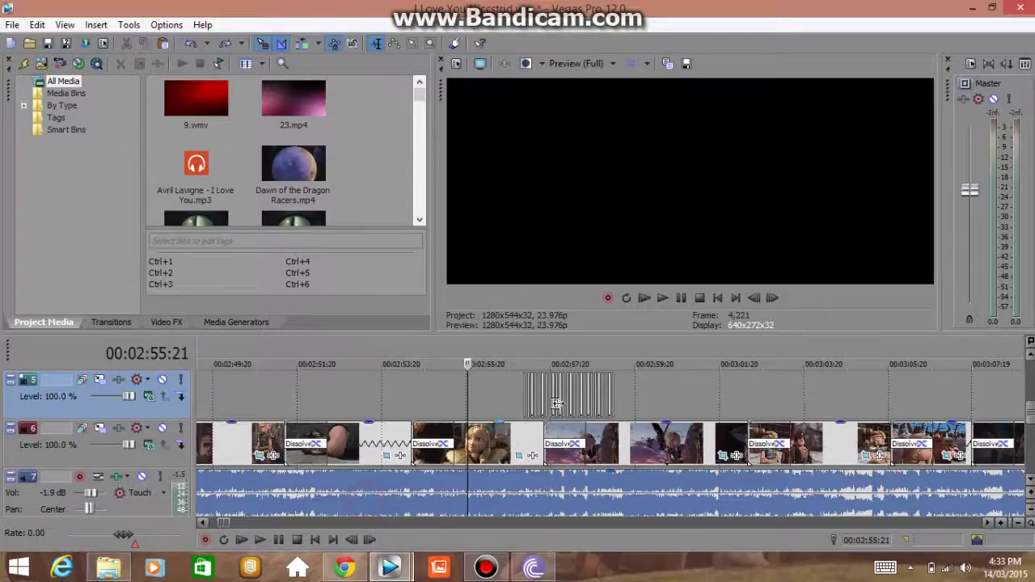
pyautogui.click(412, 443)
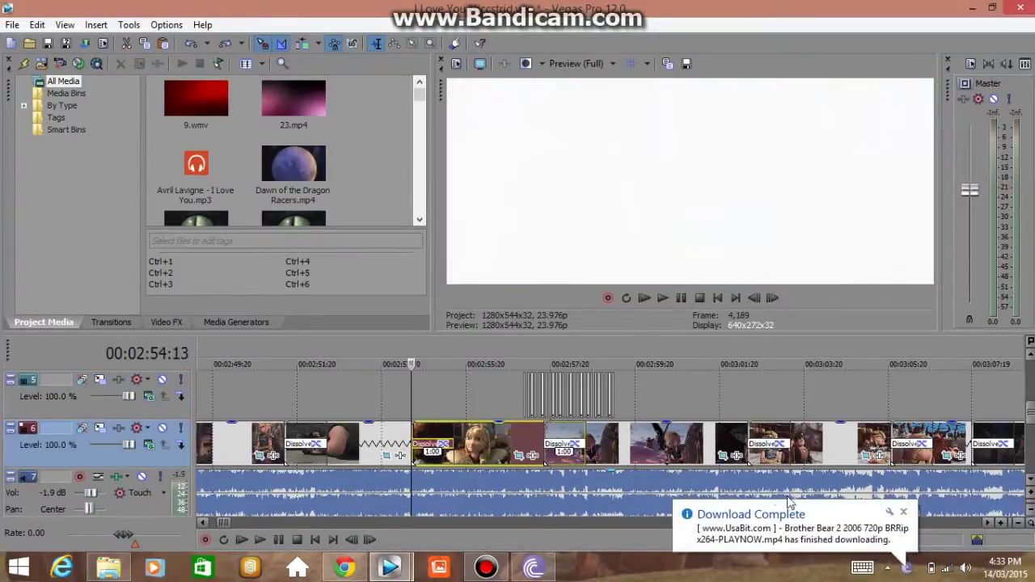
pyautogui.click(904, 513)
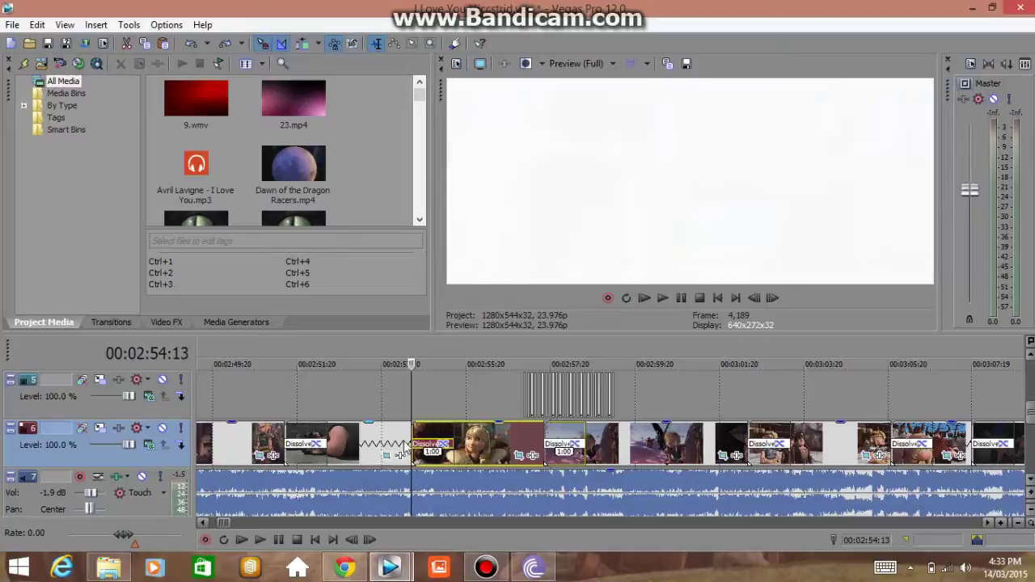
pyautogui.click(964, 571)
pyautogui.moveTo(962, 373); pyautogui.dragTo(965, 418)
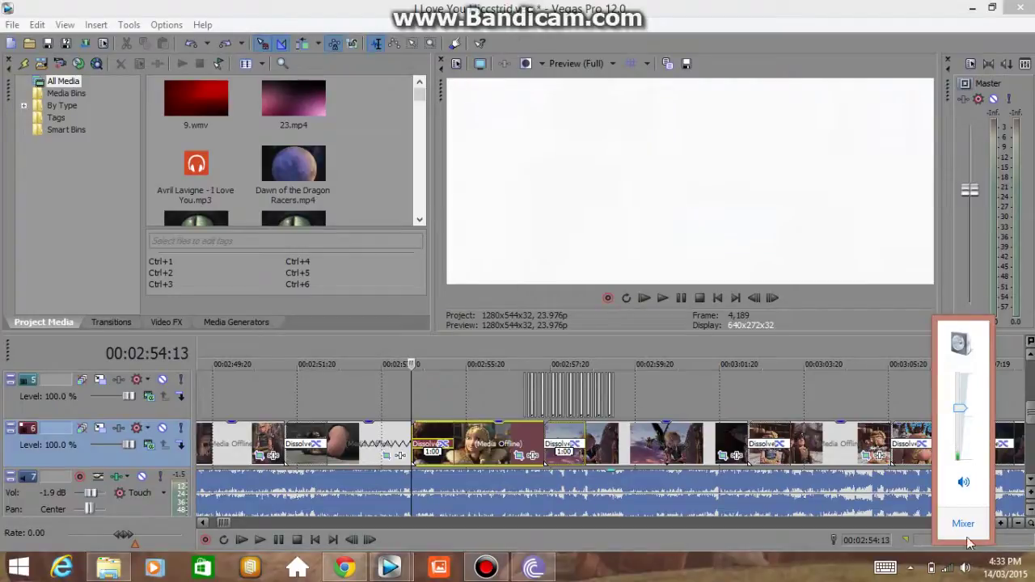
pyautogui.click(963, 565)
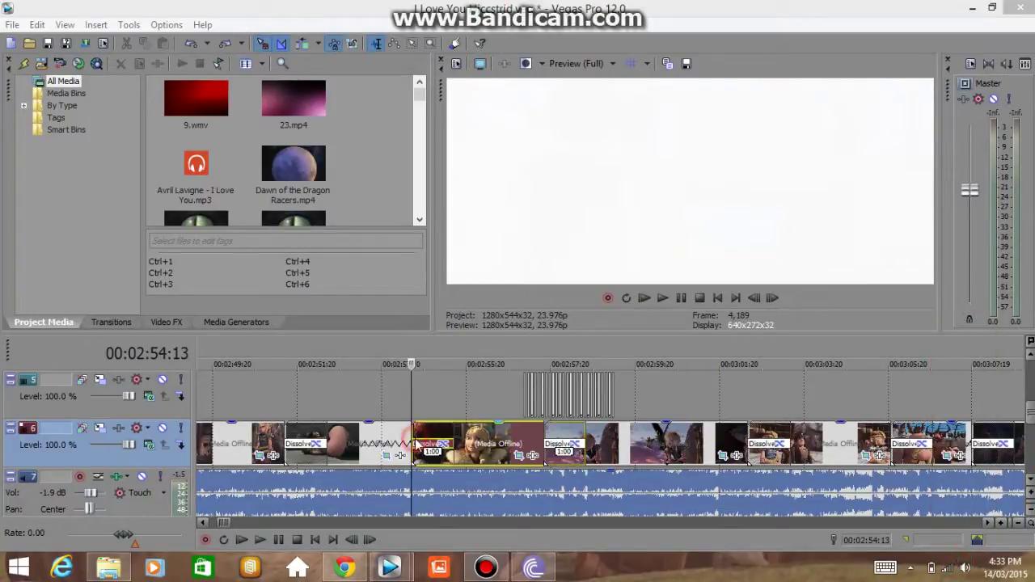
# - Preview the timeline from 02:54 and the sliced overlay section at 02:58:20
pyautogui.press('space')
pyautogui.press('space')
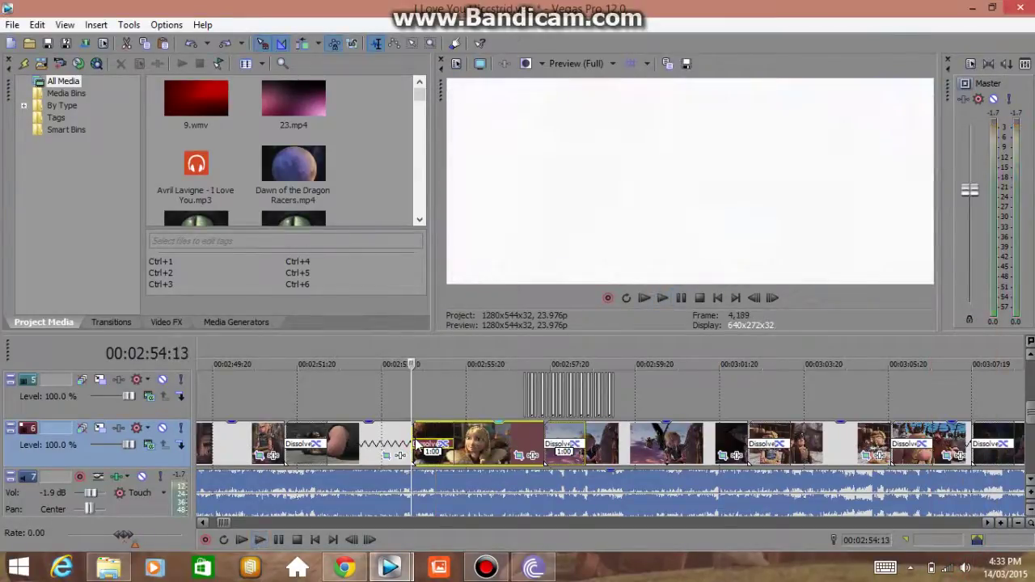
pyautogui.press('space')
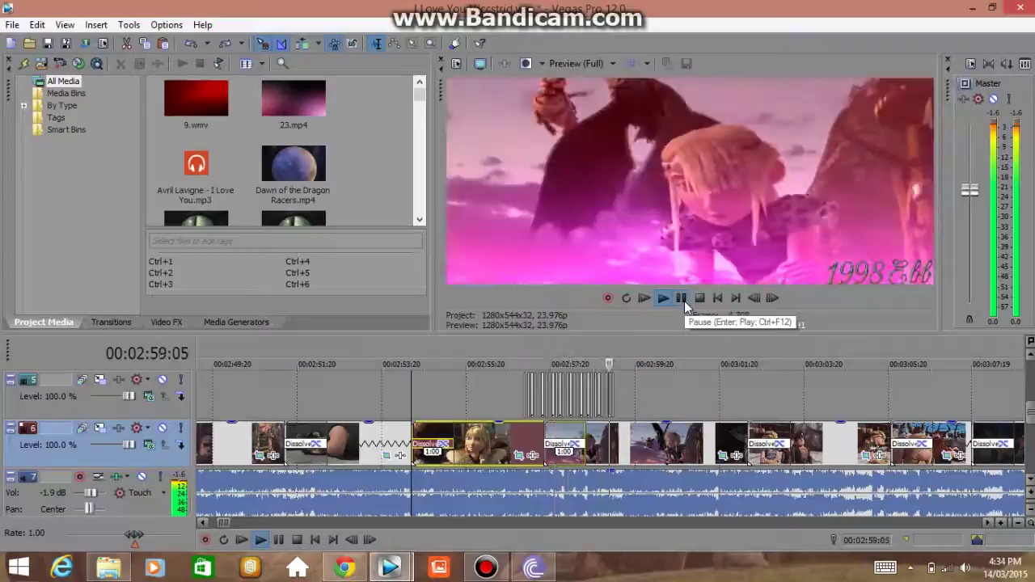
pyautogui.click(684, 301)
pyautogui.click(593, 378)
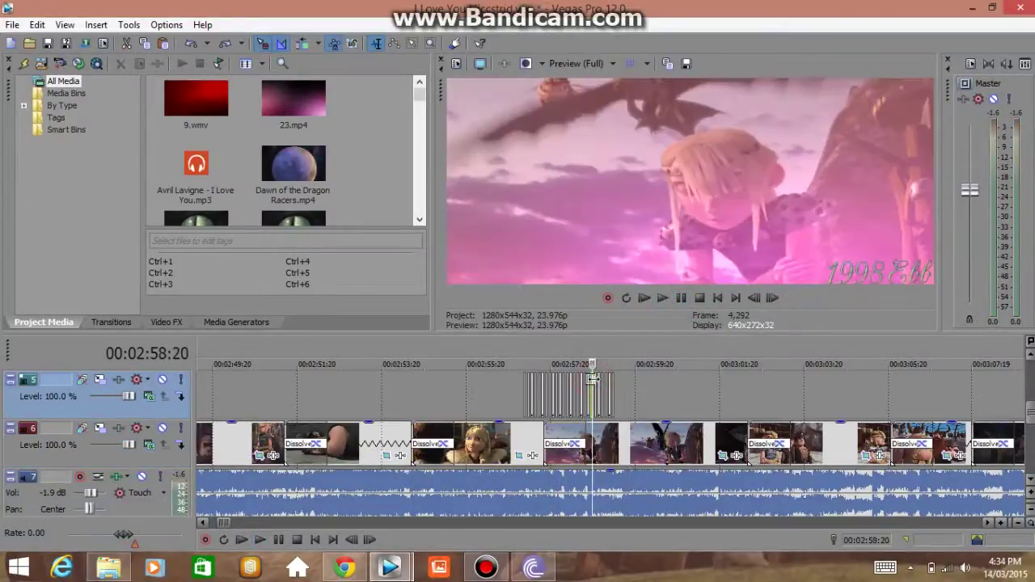
pyautogui.press('space')
pyautogui.press('space')
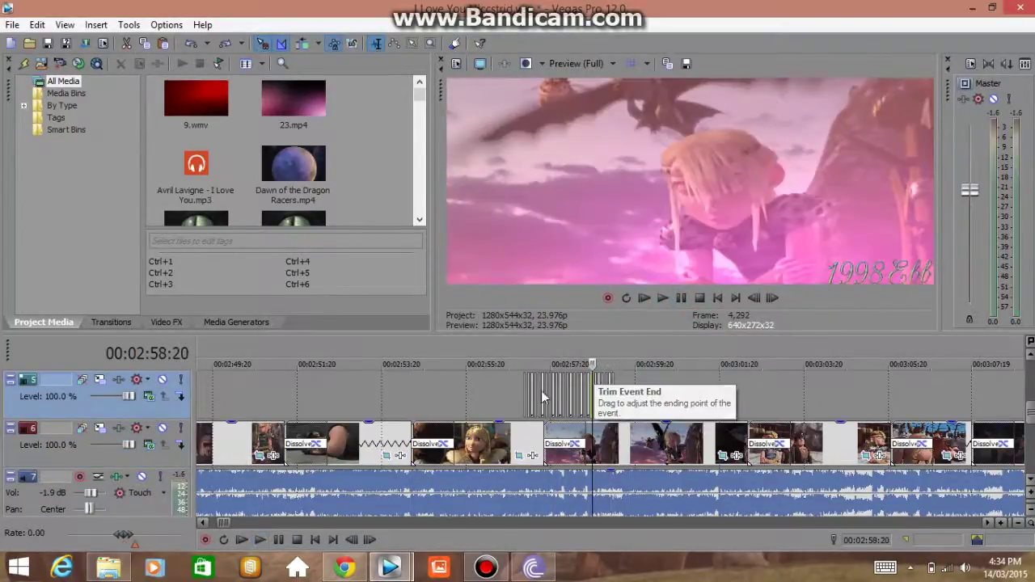
pyautogui.click(526, 392)
pyautogui.press('space')
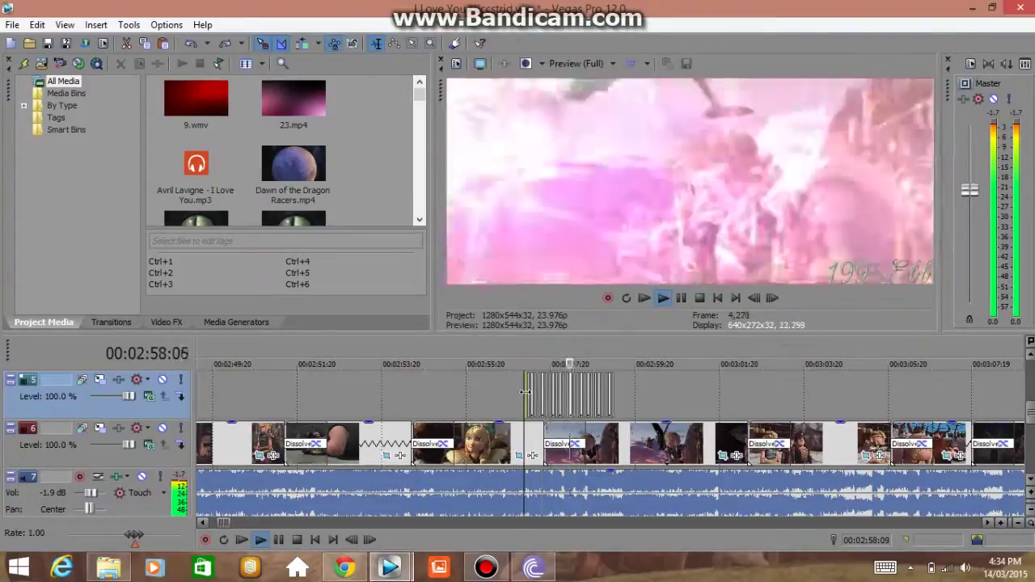
pyautogui.press('space')
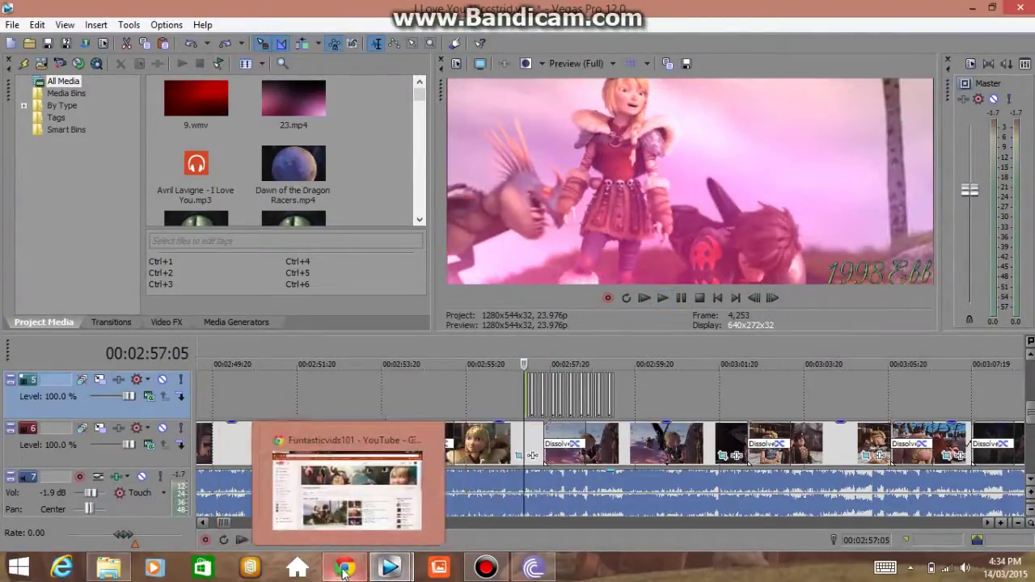
pyautogui.click(461, 487)
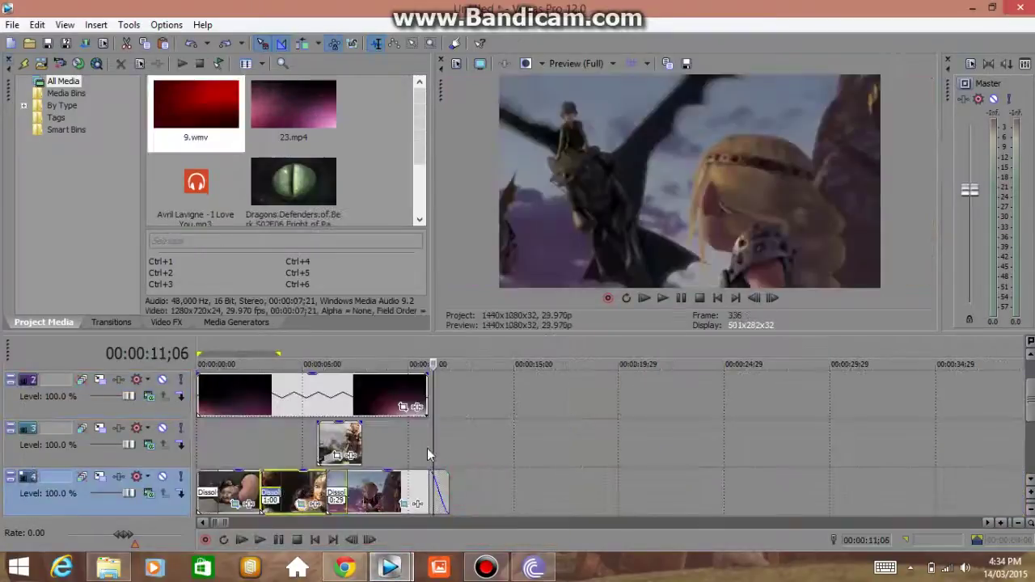
pyautogui.click(259, 449)
pyautogui.press('space')
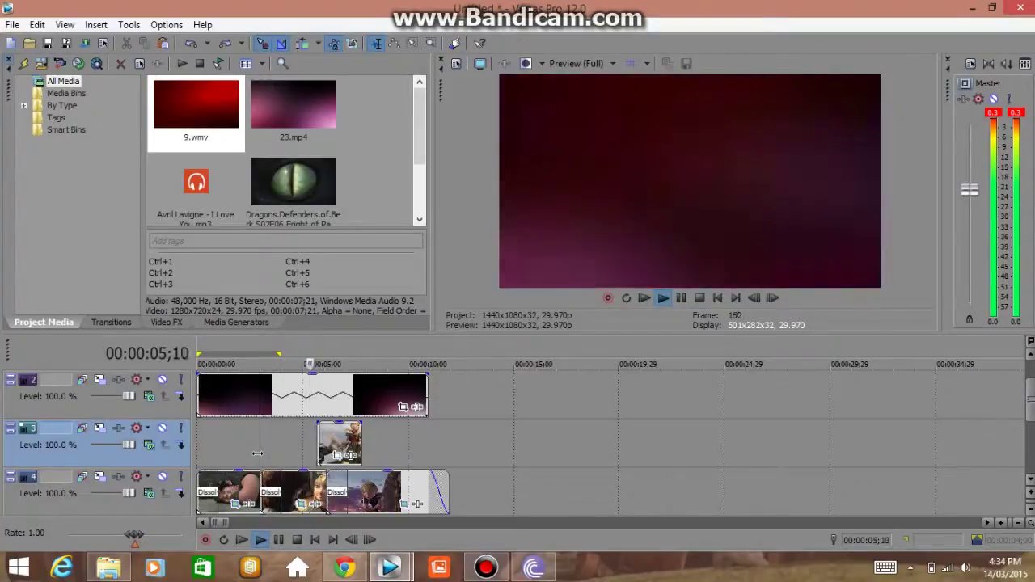
pyautogui.press('space')
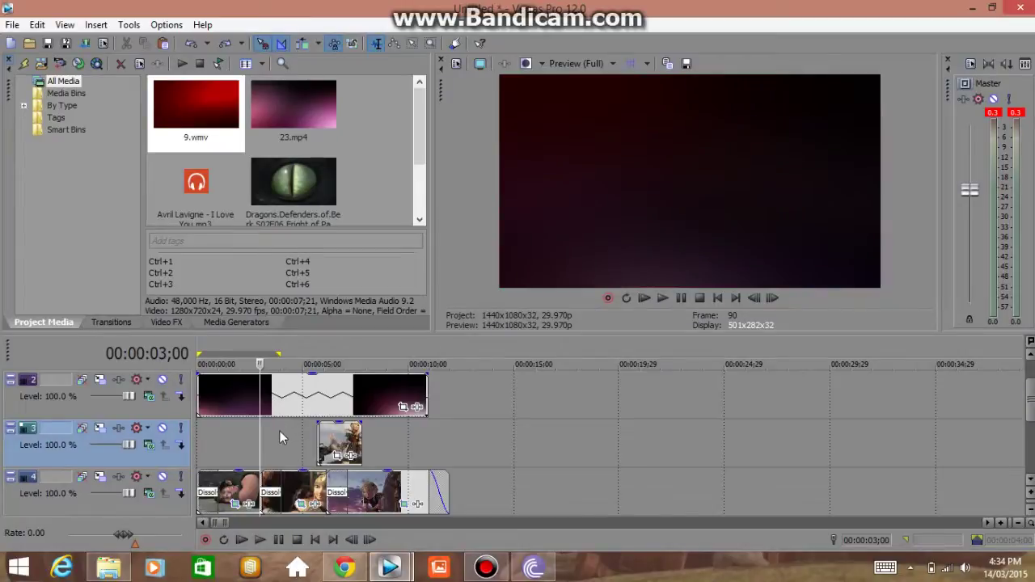
pyautogui.click(455, 403)
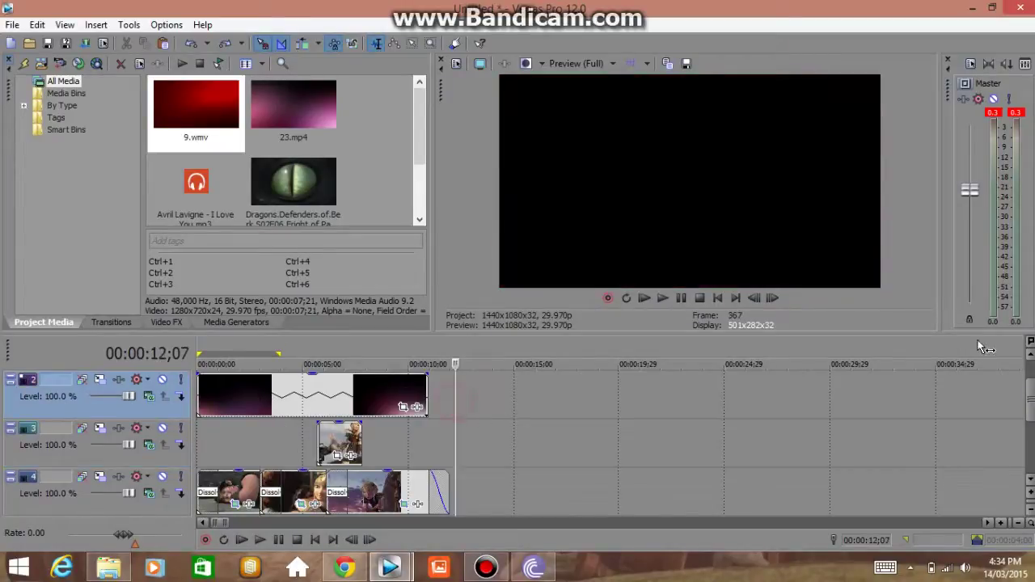
pyautogui.click(1030, 355)
pyautogui.click(364, 397)
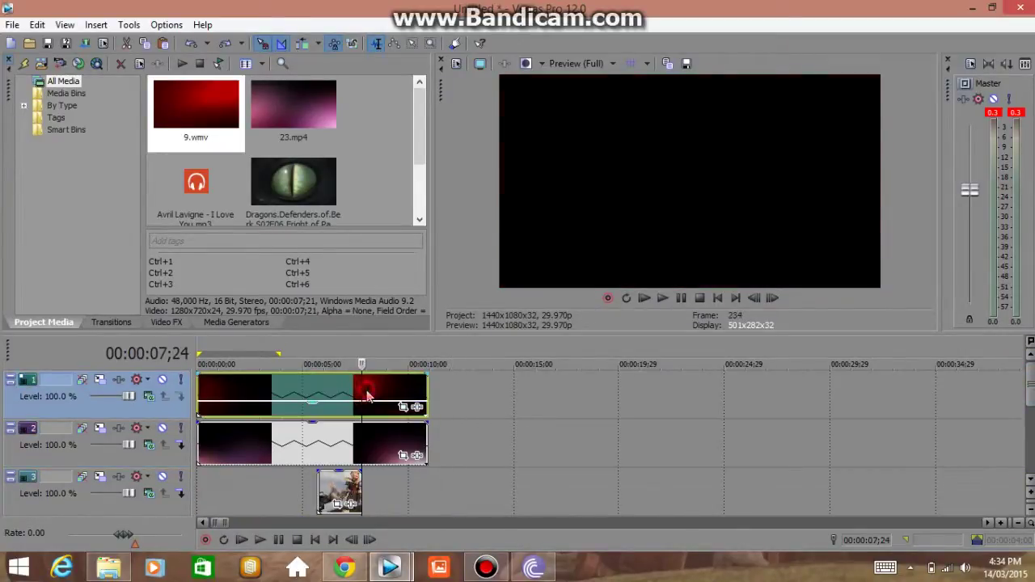
pyautogui.scroll(3, 366, 390)
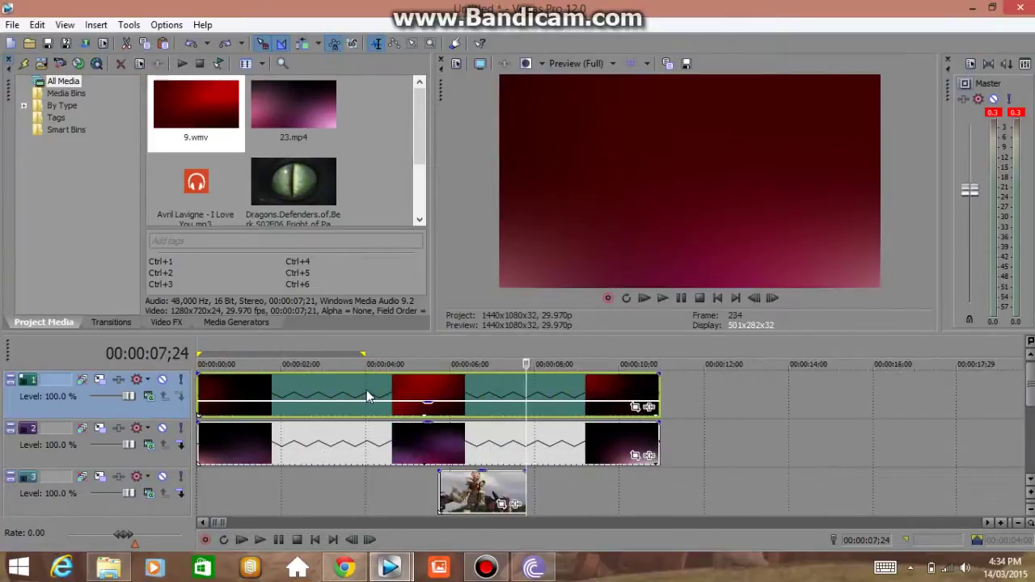
pyautogui.click(429, 394)
pyautogui.click(372, 438)
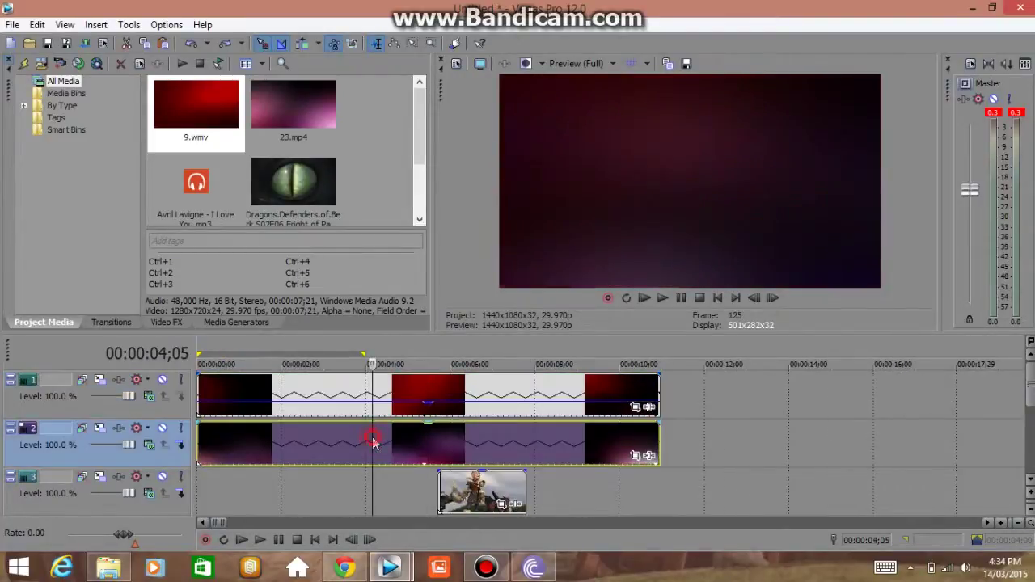
pyautogui.click(458, 444)
pyautogui.click(490, 443)
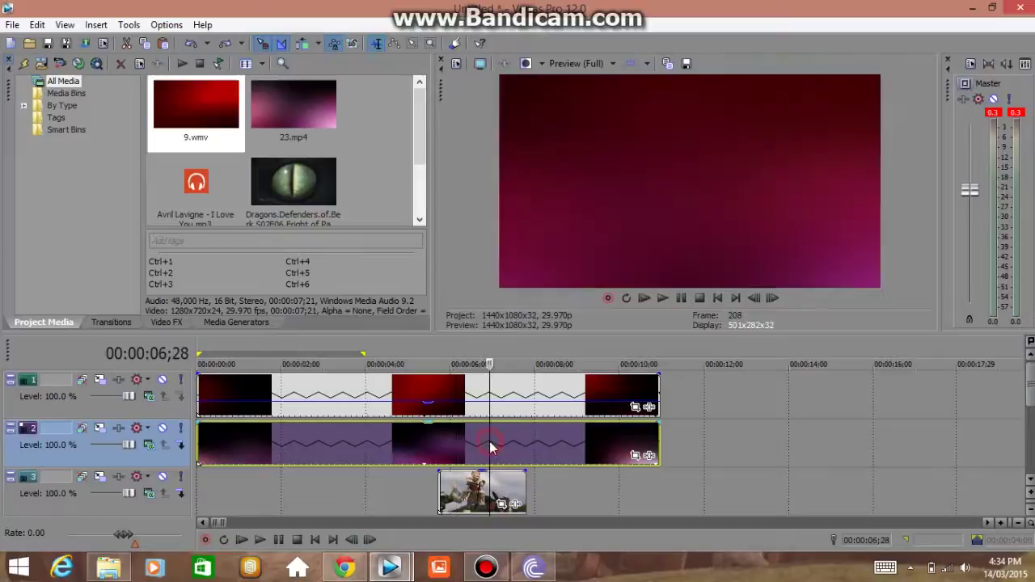
pyautogui.click(1026, 481)
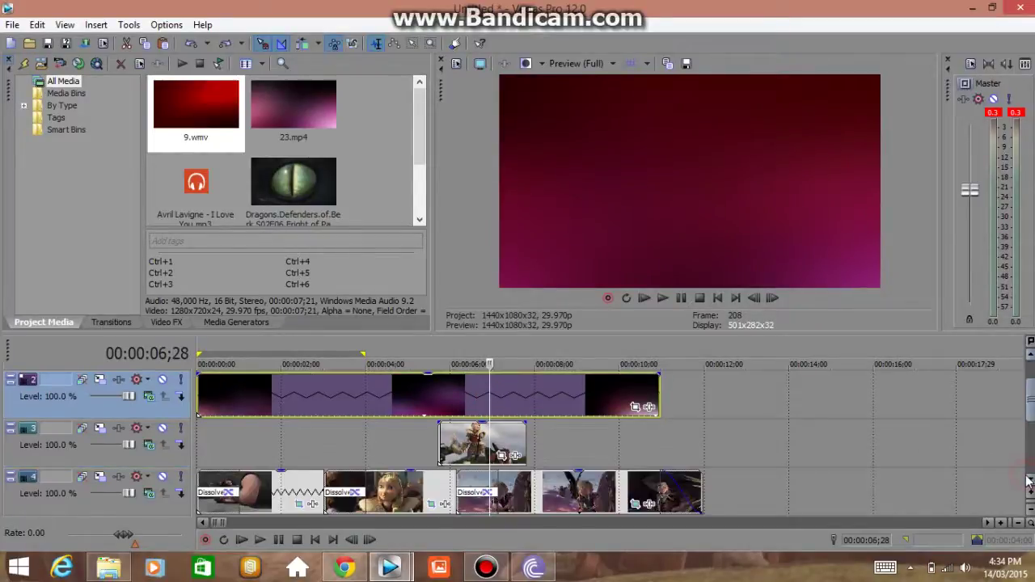
# - Set the compositing mode of tracks 2 and 1 to Add
pyautogui.click(324, 387)
pyautogui.click(148, 397)
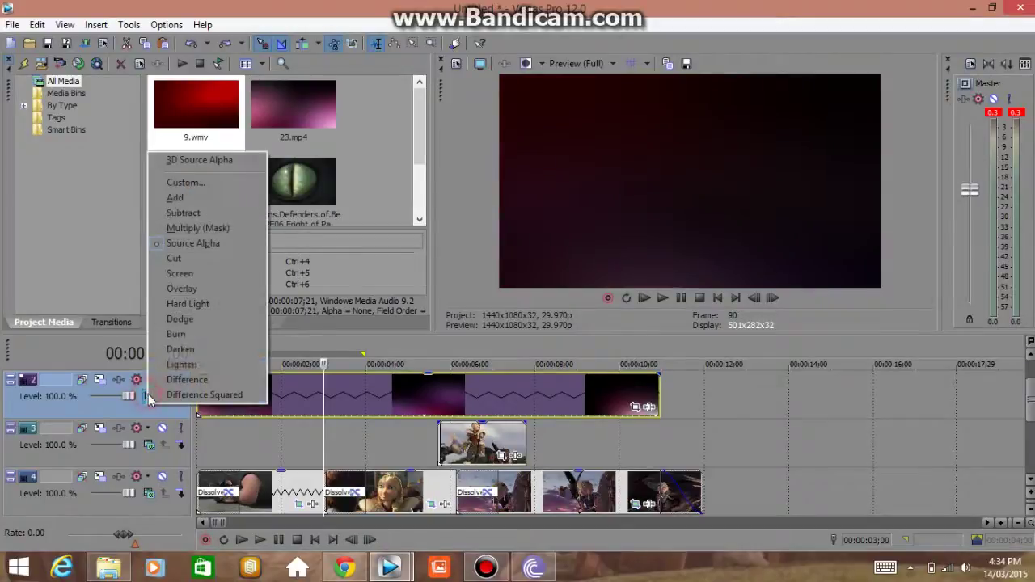
pyautogui.click(240, 199)
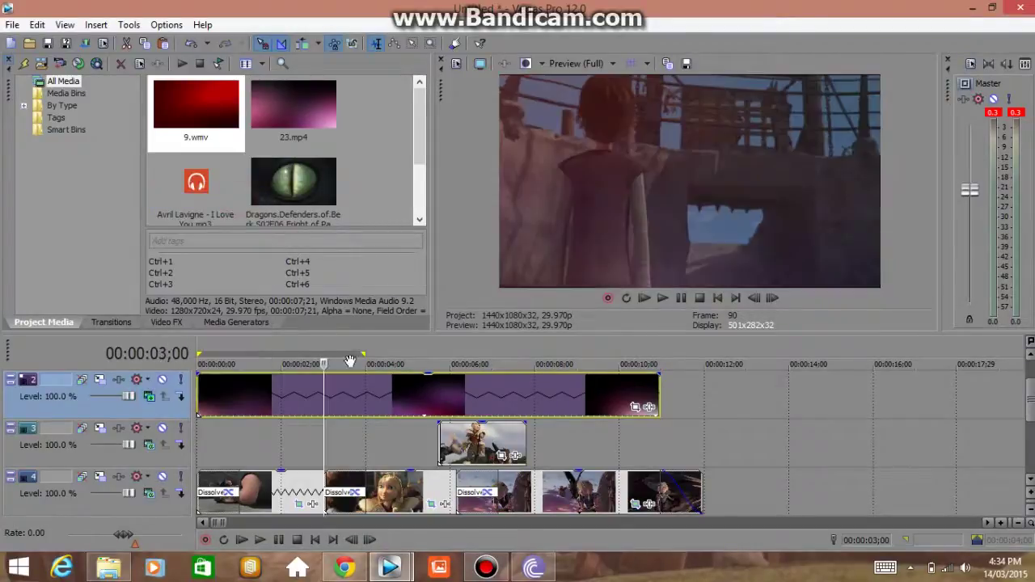
pyautogui.click(372, 393)
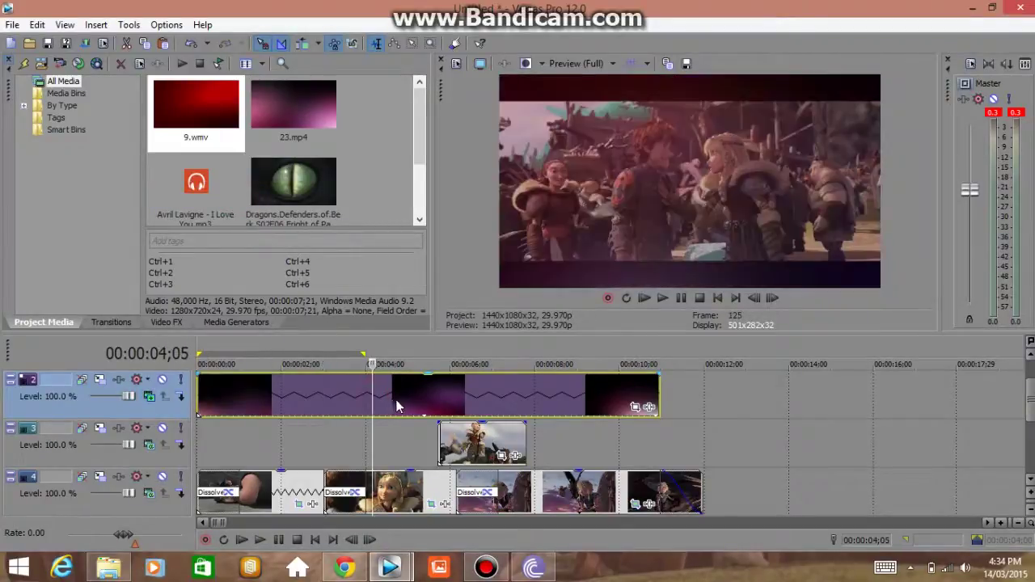
pyautogui.click(1030, 366)
pyautogui.click(437, 397)
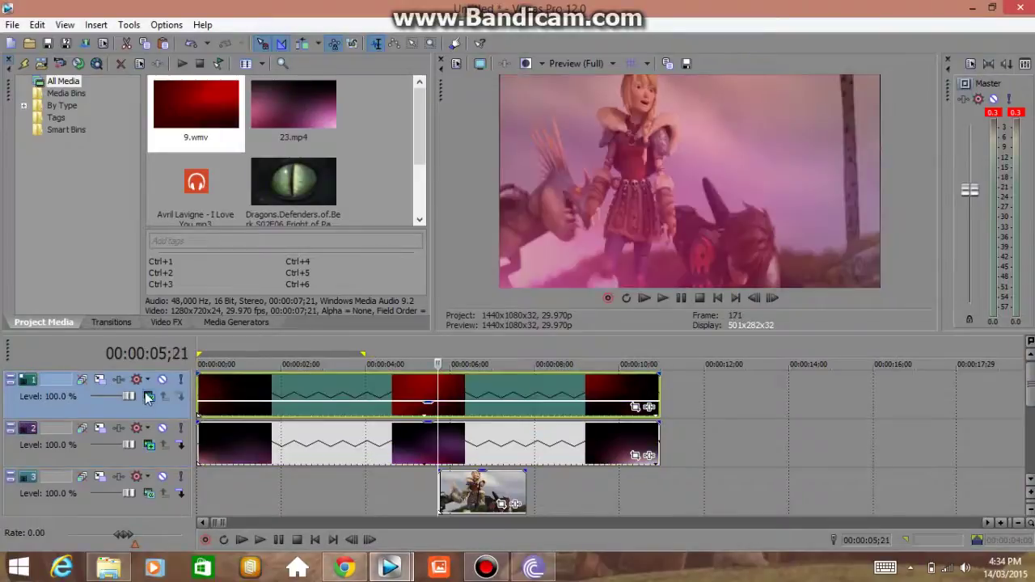
pyautogui.click(148, 397)
pyautogui.click(215, 201)
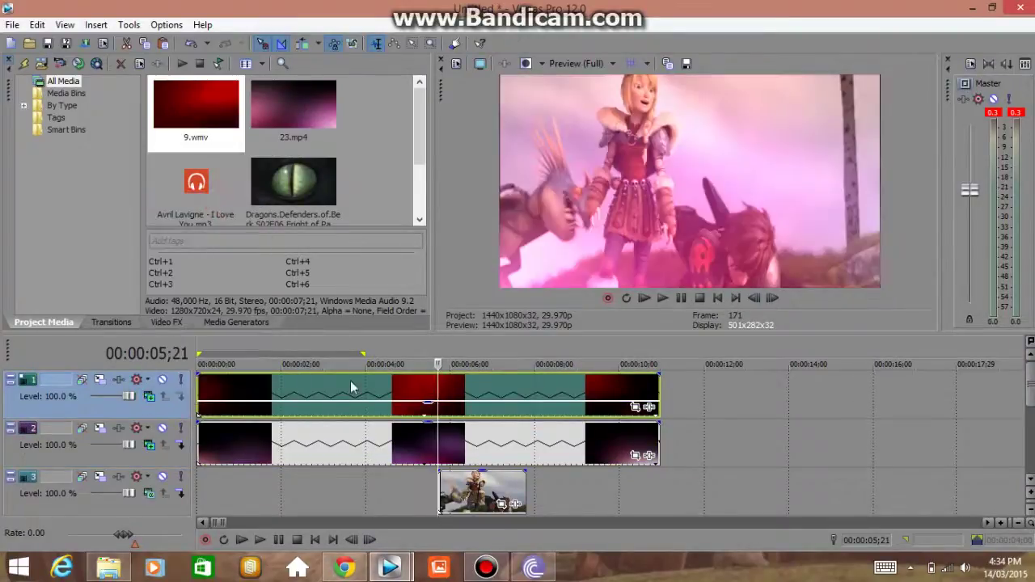
# - Preview the Add blend, then park at 00:00:05;21 and select track 3's overlay clip
pyautogui.click(392, 400)
pyautogui.press('space')
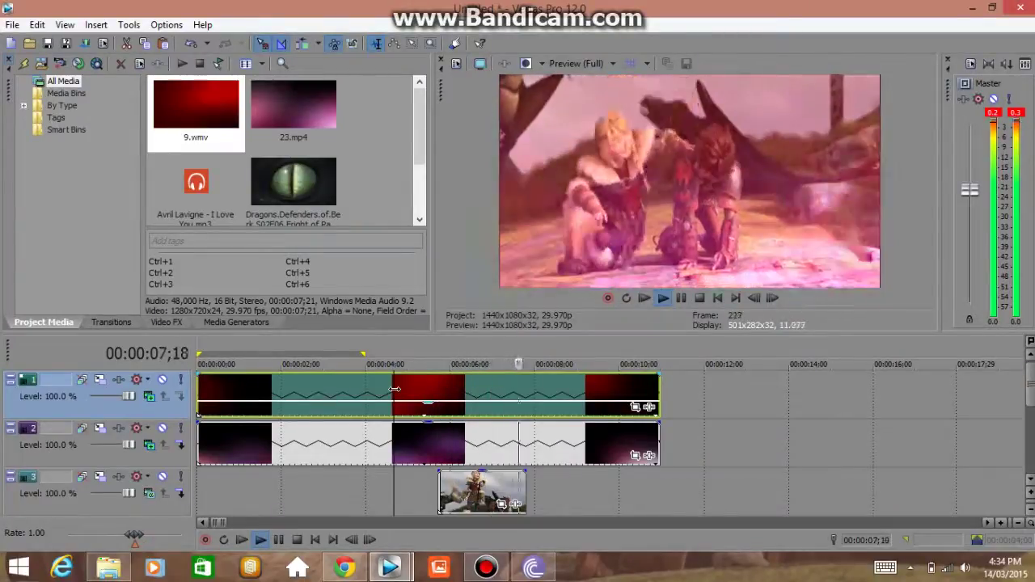
pyautogui.press('space')
pyautogui.click(437, 395)
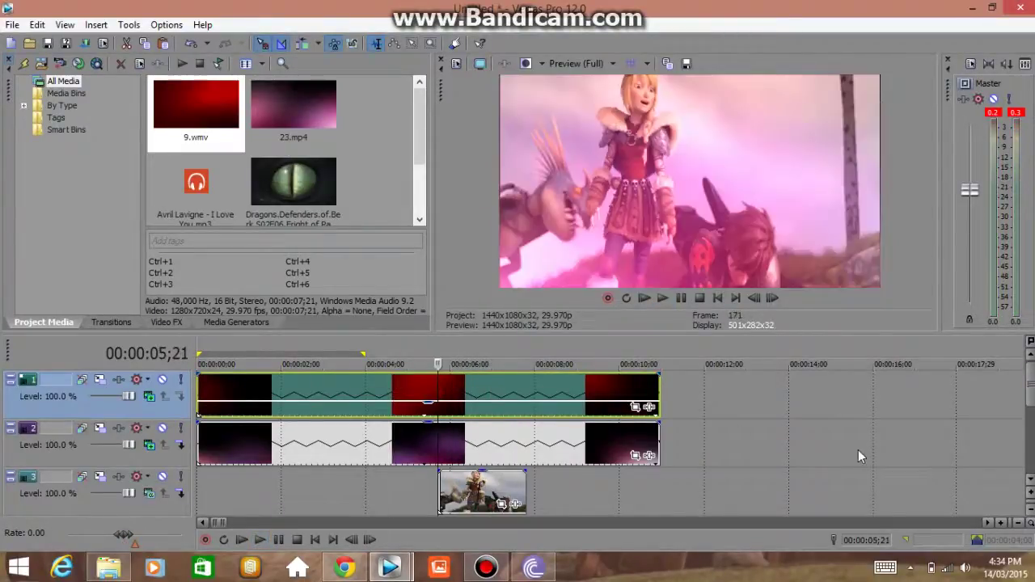
pyautogui.click(1031, 482)
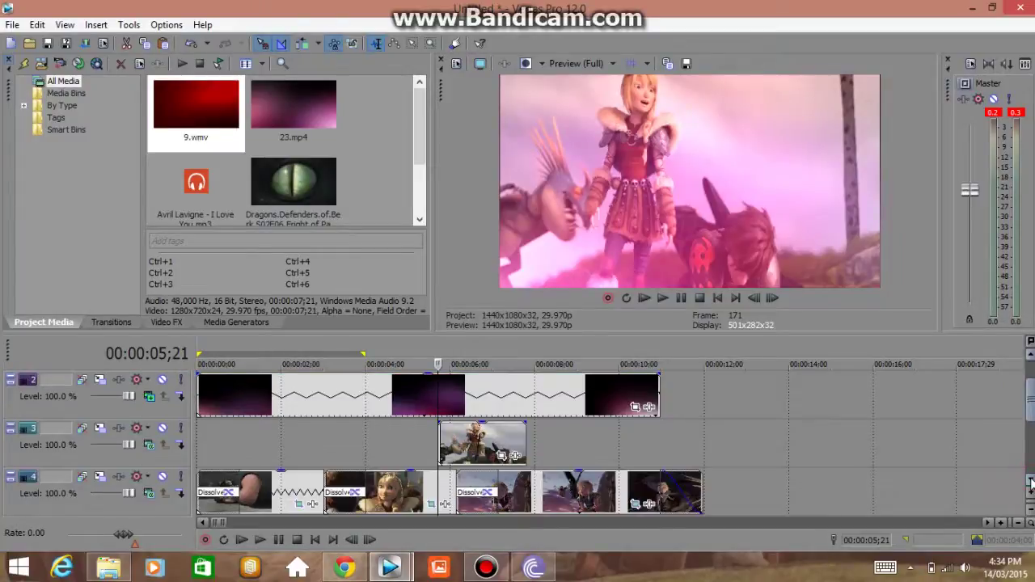
pyautogui.click(439, 447)
# - Zoom in at the 05;21 edit point and test a one-frame slice, undoing it
pyautogui.scroll(5, 439, 449)
pyautogui.scroll(4, 439, 448)
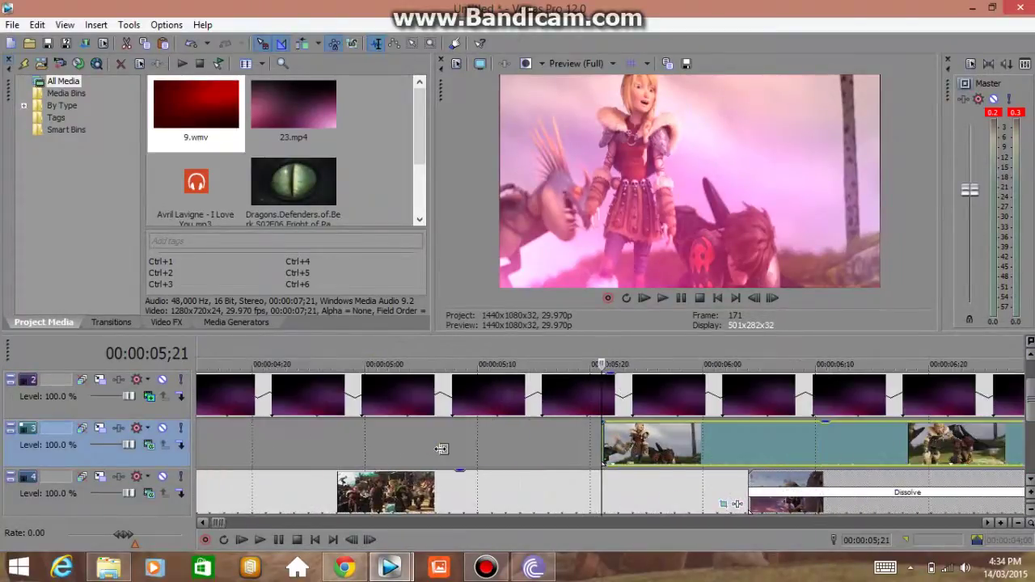
pyautogui.press('Right')
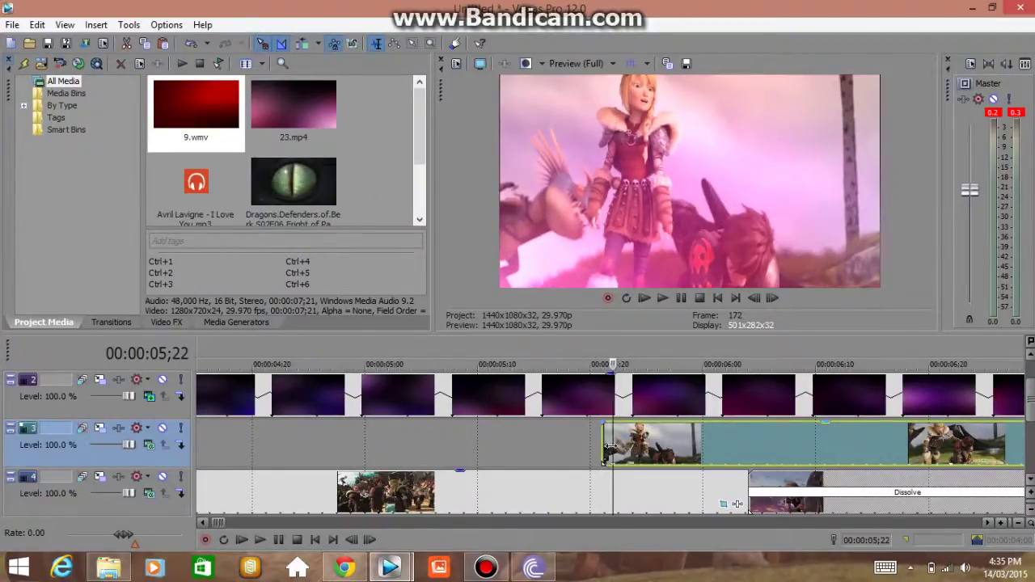
pyautogui.press('Left')
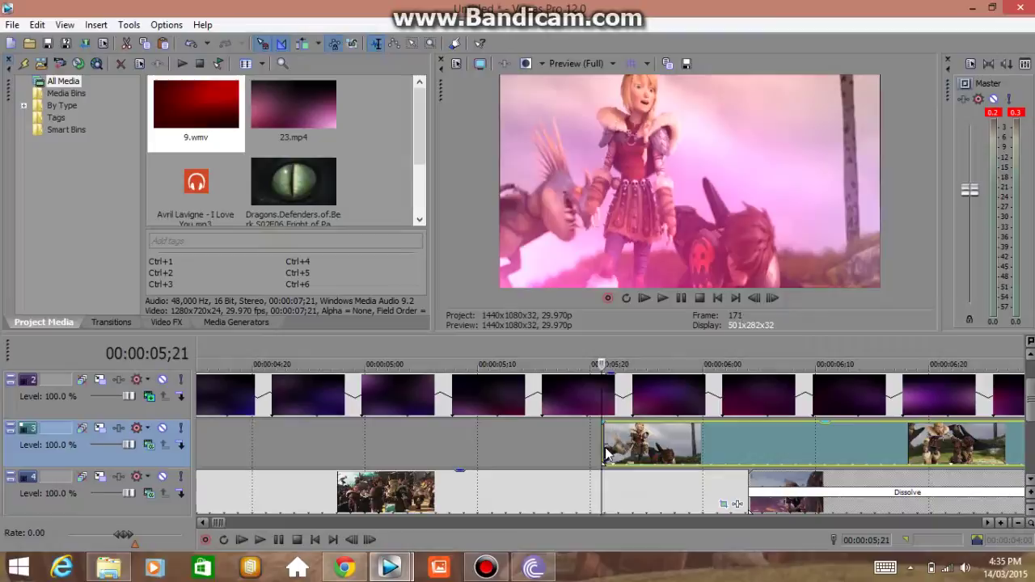
pyautogui.press('Right')
pyautogui.press('Right')
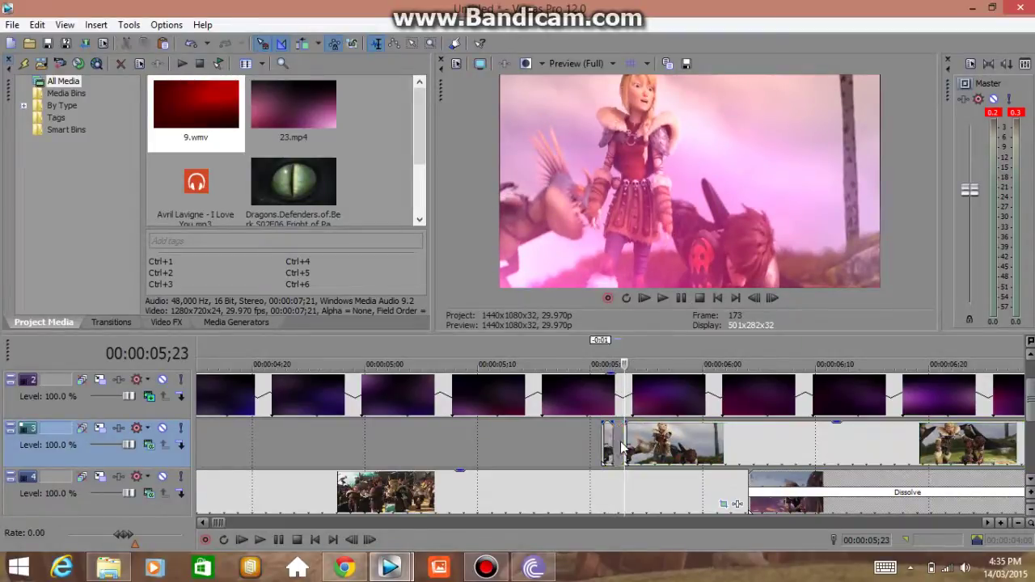
pyautogui.scroll(2, 614, 451)
pyautogui.scroll(1, 621, 447)
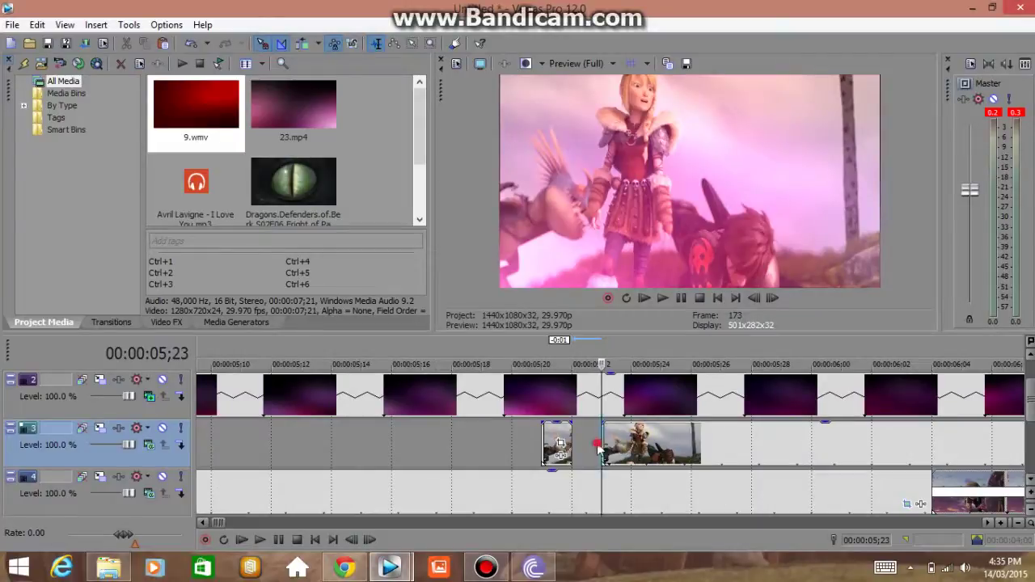
pyautogui.hotkey('ctrl', 'v')
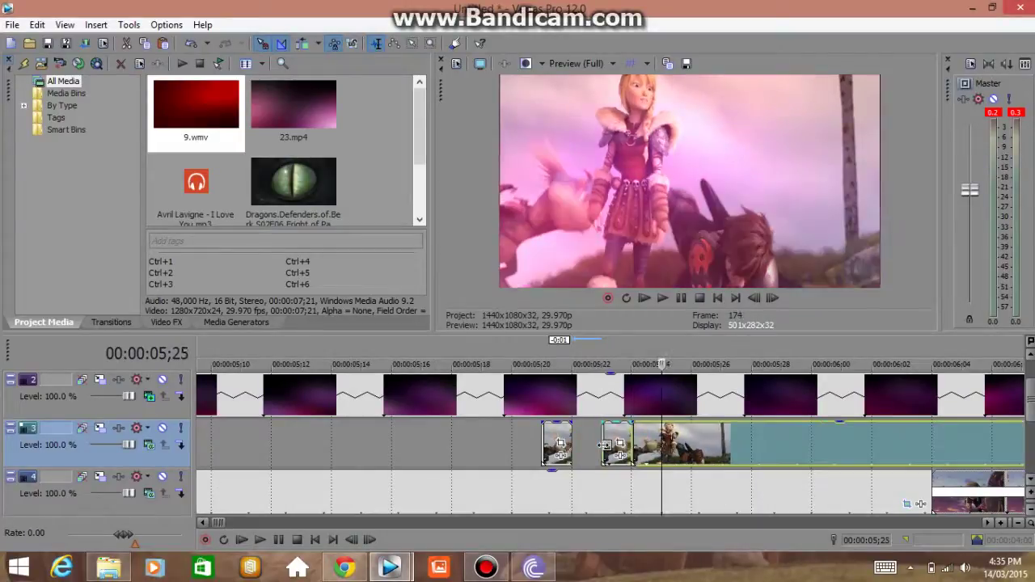
pyautogui.hotkey('ctrl', 'z')
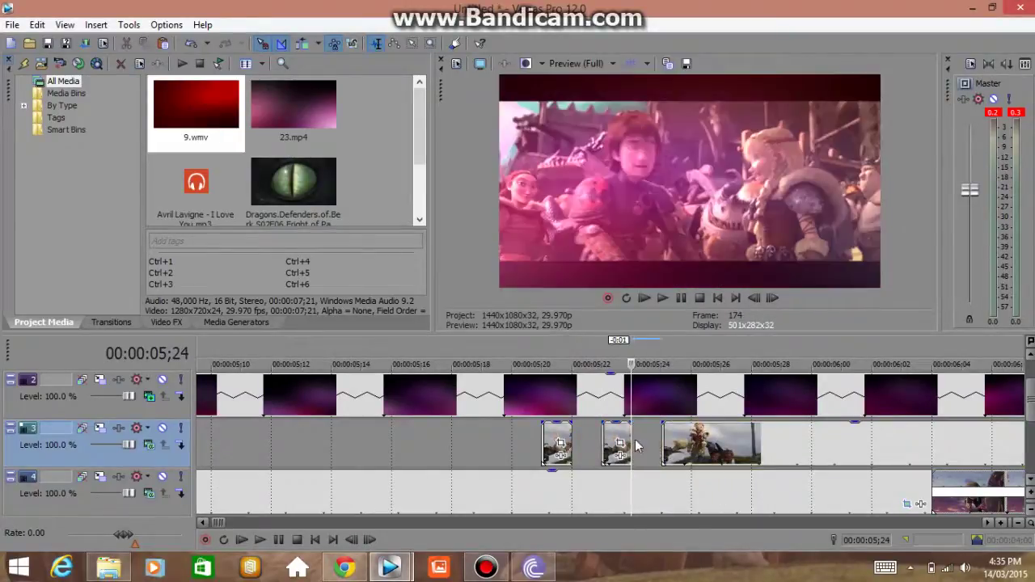
# - Cut the first one-frame slices off track 3's clip, deleting alternate ones to leave gaps
pyautogui.click(670, 457)
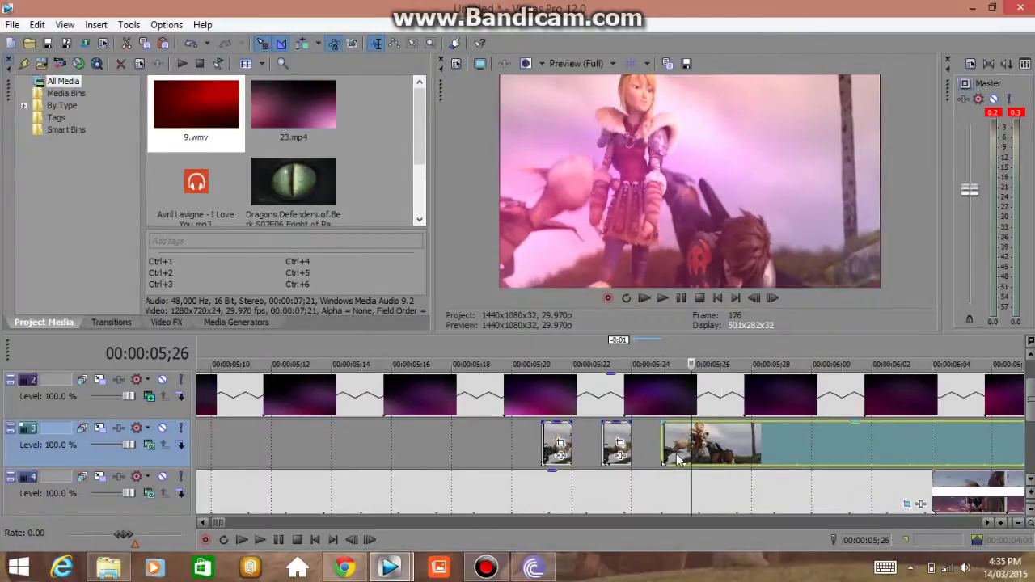
pyautogui.hotkey('ctrl', 'v')
pyautogui.hotkey('ctrl', 'v')
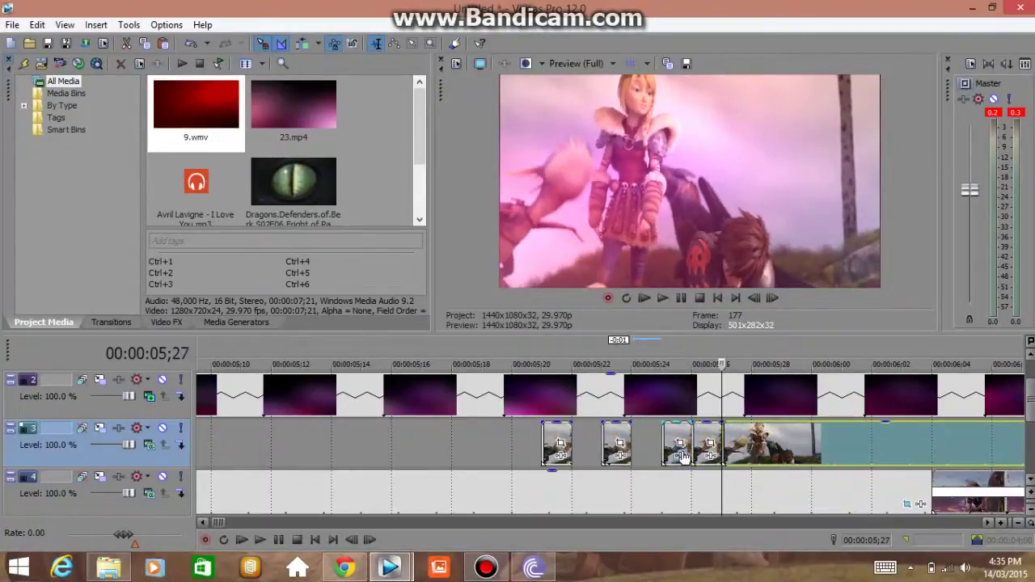
pyautogui.hotkey('ctrl', 'z')
pyautogui.click(716, 447)
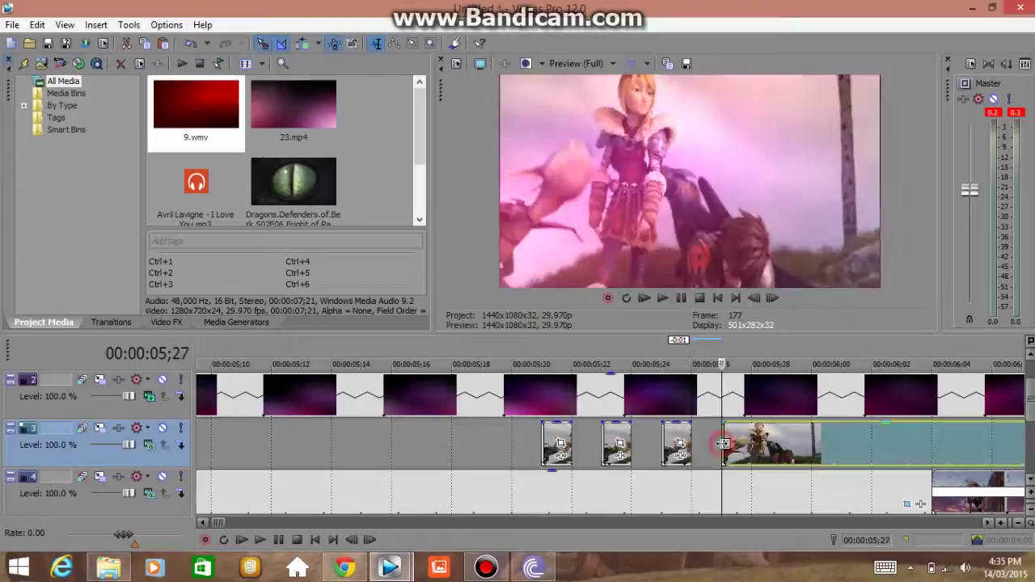
pyautogui.hotkey('ctrl', 'v')
pyautogui.hotkey('ctrl', 'v')
pyautogui.click(764, 443)
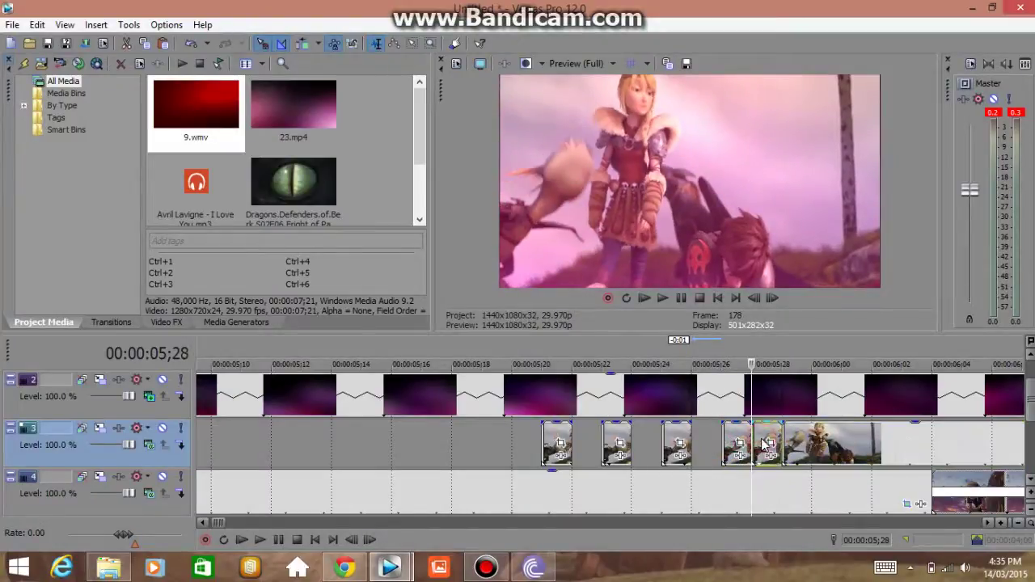
pyautogui.press('Delete')
pyautogui.hotkey('ctrl', 'v')
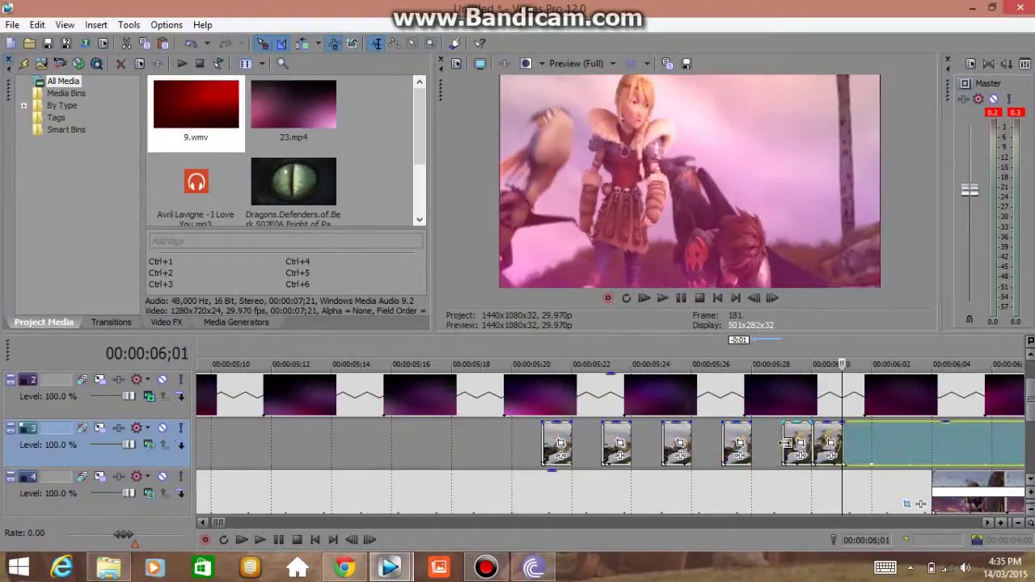
pyautogui.click(827, 445)
pyautogui.press('Delete')
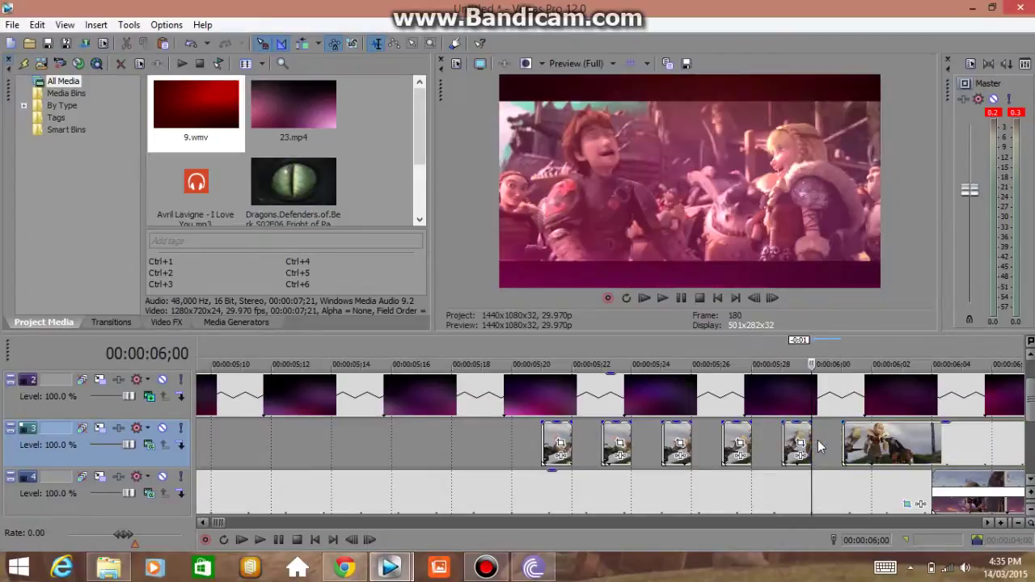
# - Keep stepping one frame, cutting, and deleting every other slice for alternating one-frame gaps
pyautogui.press('Down')
pyautogui.press('Right')
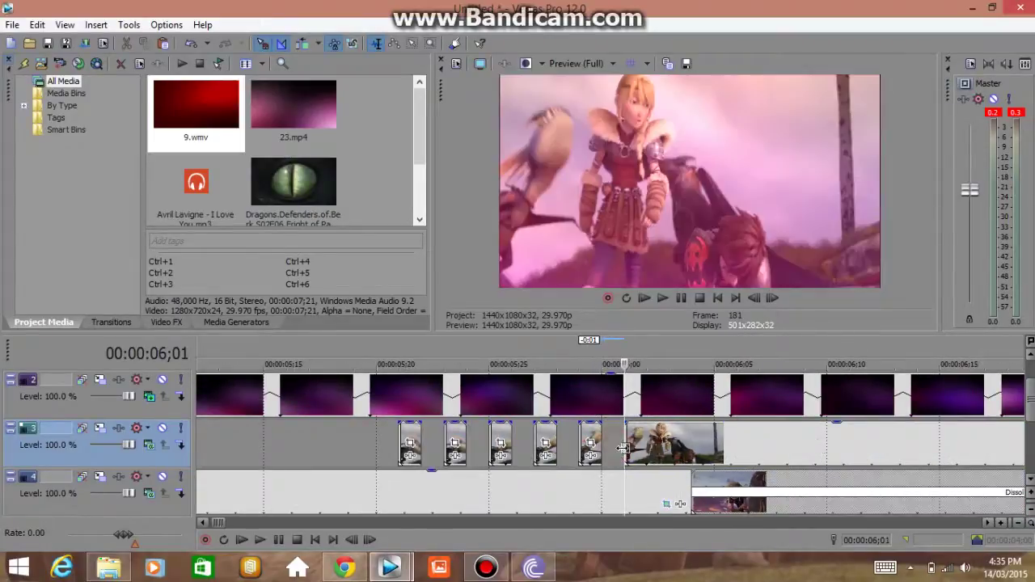
pyautogui.hotkey('ctrl', 'v')
pyautogui.hotkey('ctrl', 'v')
pyautogui.click(657, 443)
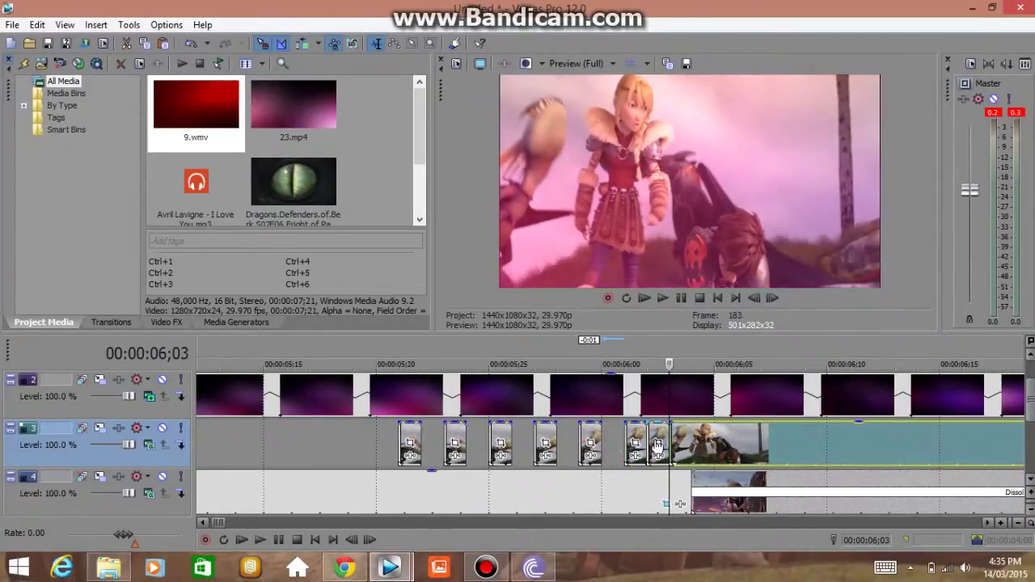
pyautogui.press('Delete')
pyautogui.hotkey('ctrl', 'v')
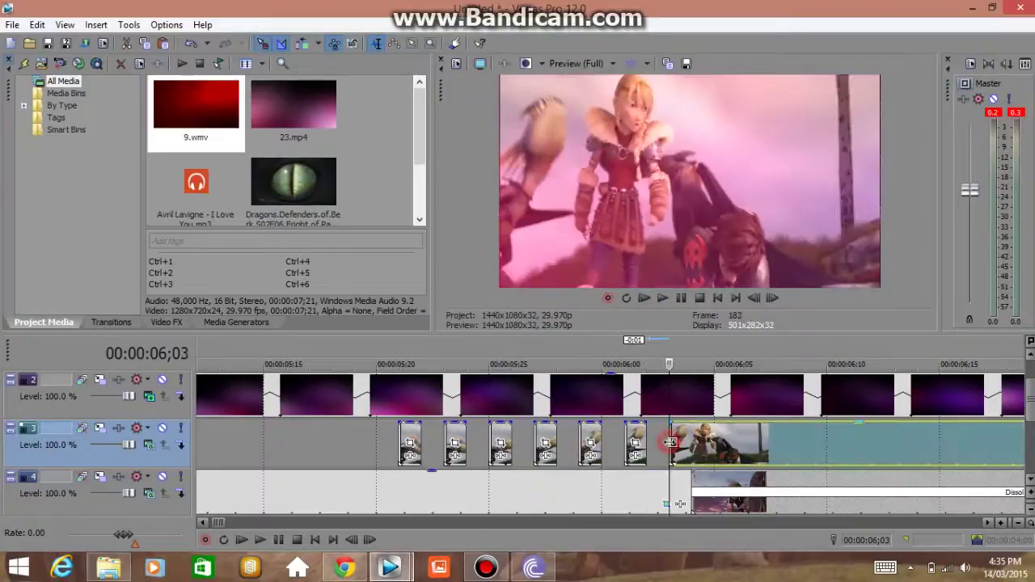
pyautogui.press('Right')
pyautogui.hotkey('ctrl', 'v')
pyautogui.click(699, 436)
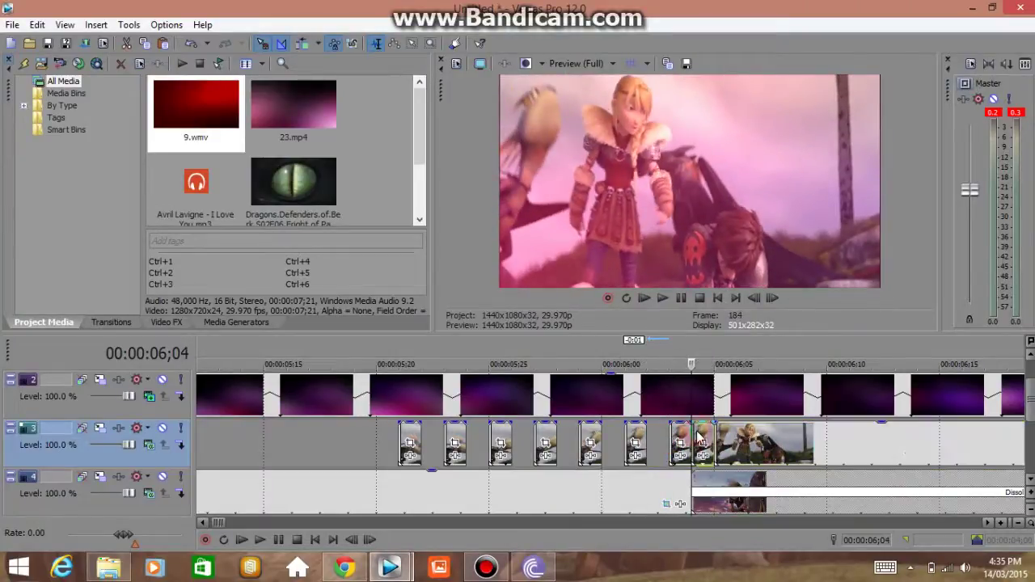
pyautogui.press('Delete')
pyautogui.hotkey('ctrl', 'v')
pyautogui.press('Right')
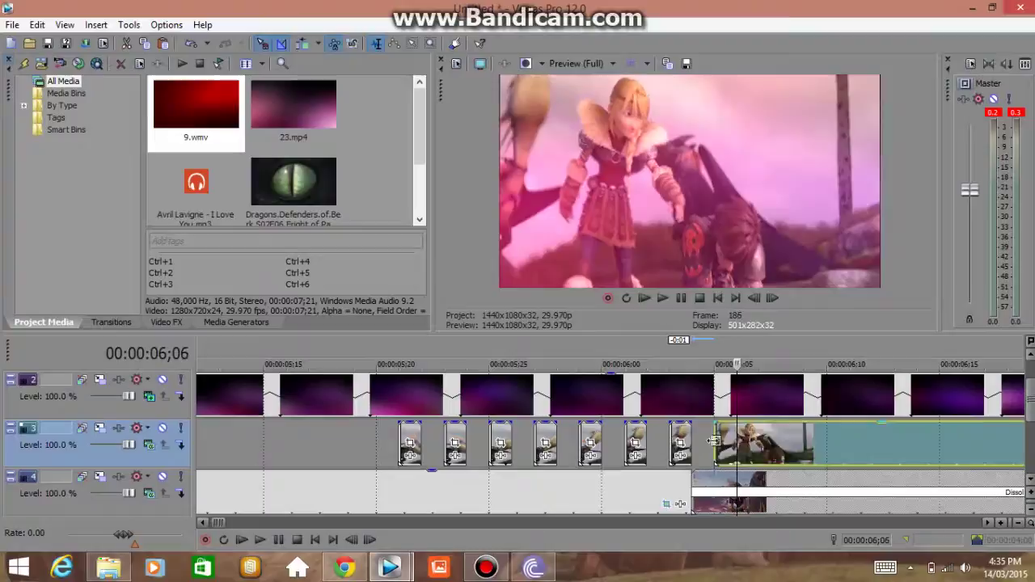
# - Finish the run of alternating one-frame slices and gaps on track 3 through about 06;15
pyautogui.hotkey('ctrl', 'v')
pyautogui.click(737, 440)
pyautogui.press('Delete')
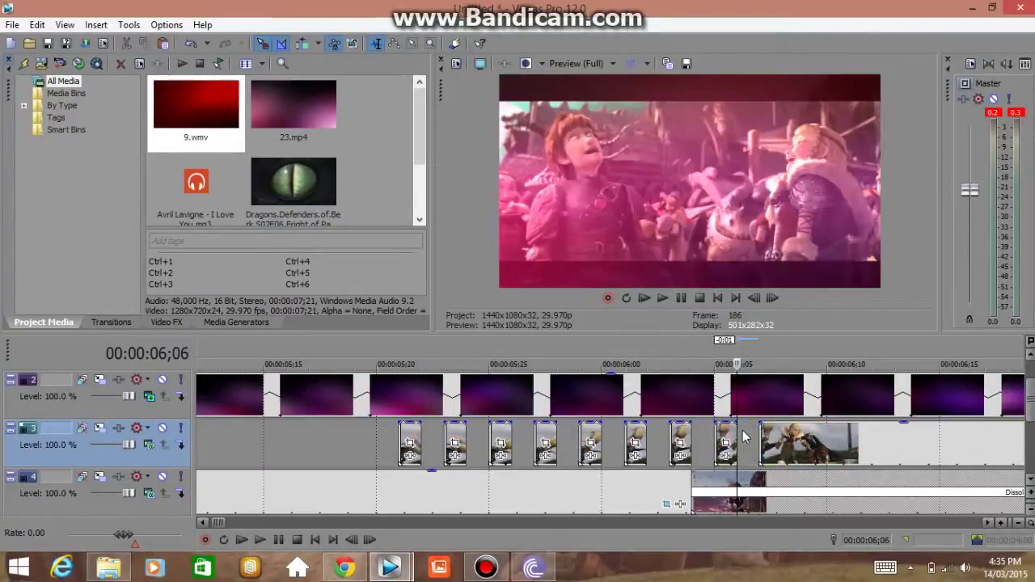
pyautogui.hotkey('ctrl', 'v')
pyautogui.press('Right')
pyautogui.hotkey('ctrl', 'v')
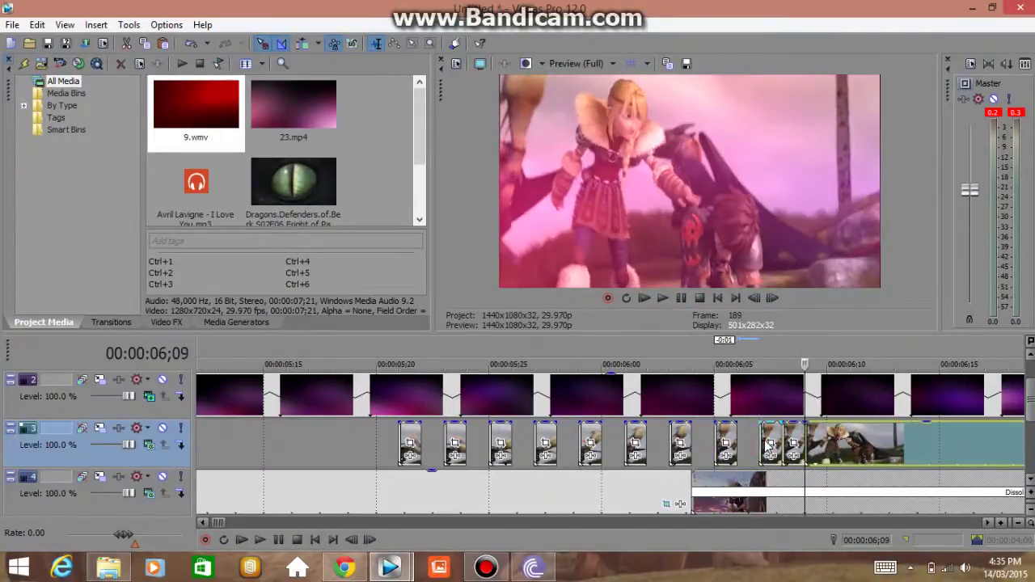
pyautogui.click(790, 440)
pyautogui.press('Delete')
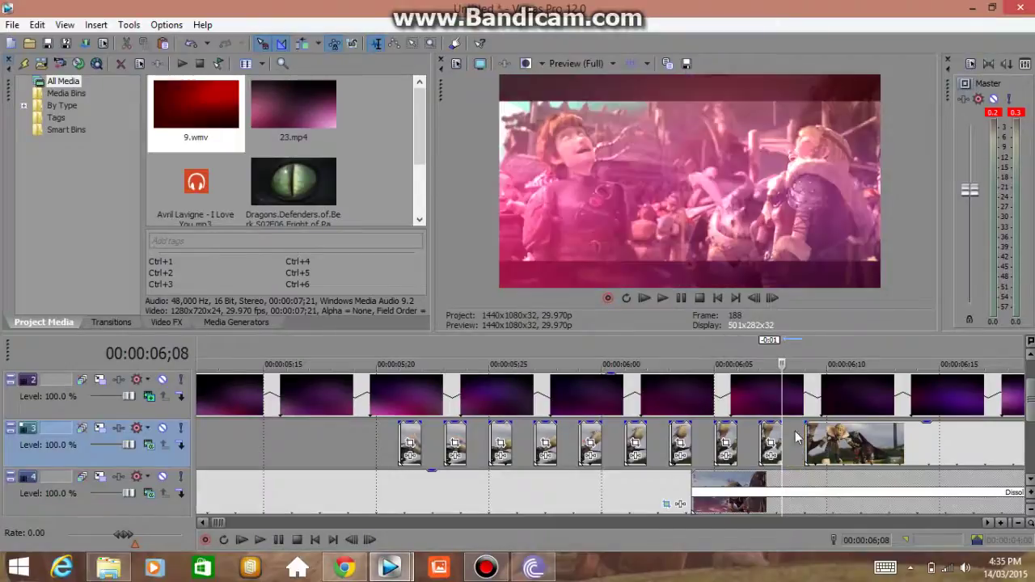
pyautogui.hotkey('ctrl', 'v')
pyautogui.press('Right')
pyautogui.hotkey('ctrl', 'v')
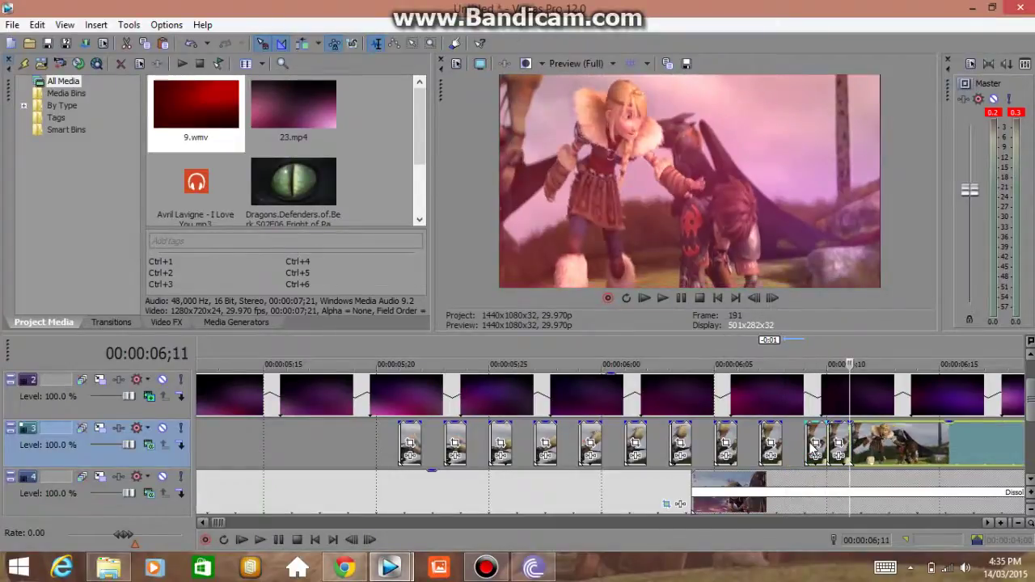
pyautogui.click(840, 440)
pyautogui.press('Delete')
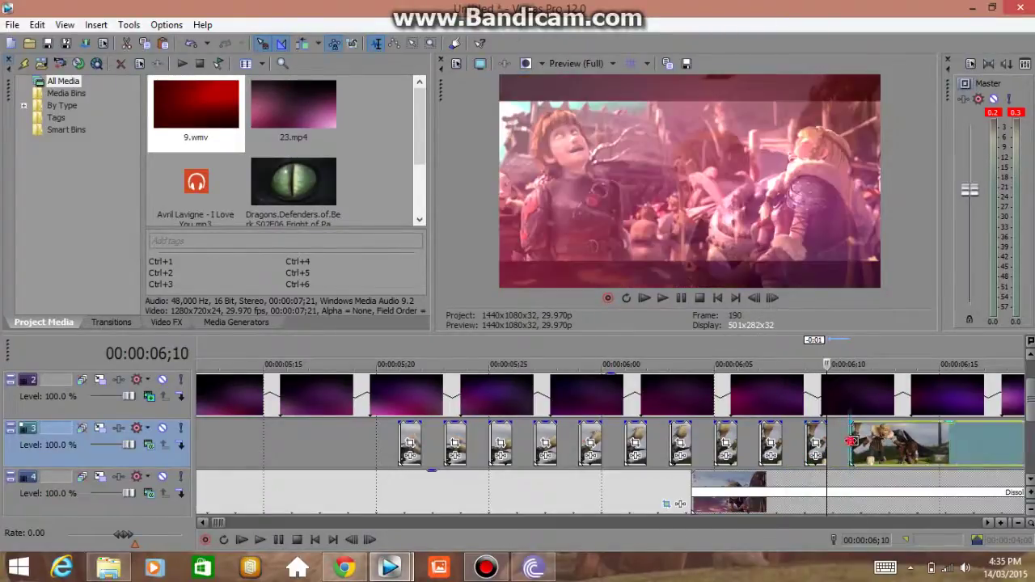
pyautogui.hotkey('ctrl', 'v')
pyautogui.hotkey('ctrl', 'v')
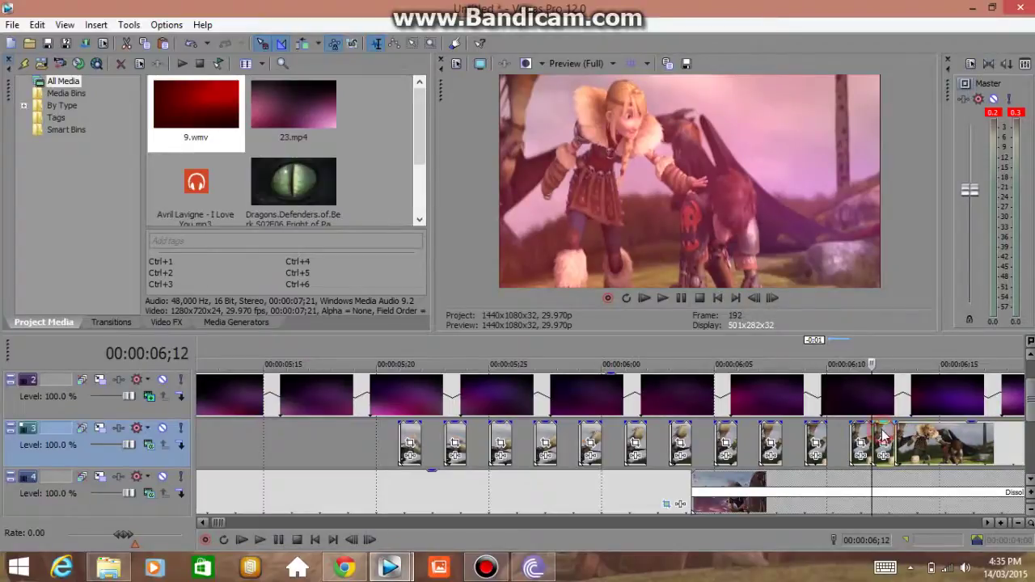
pyautogui.hotkey('ctrl', 'v')
pyautogui.hotkey('ctrl', 'v')
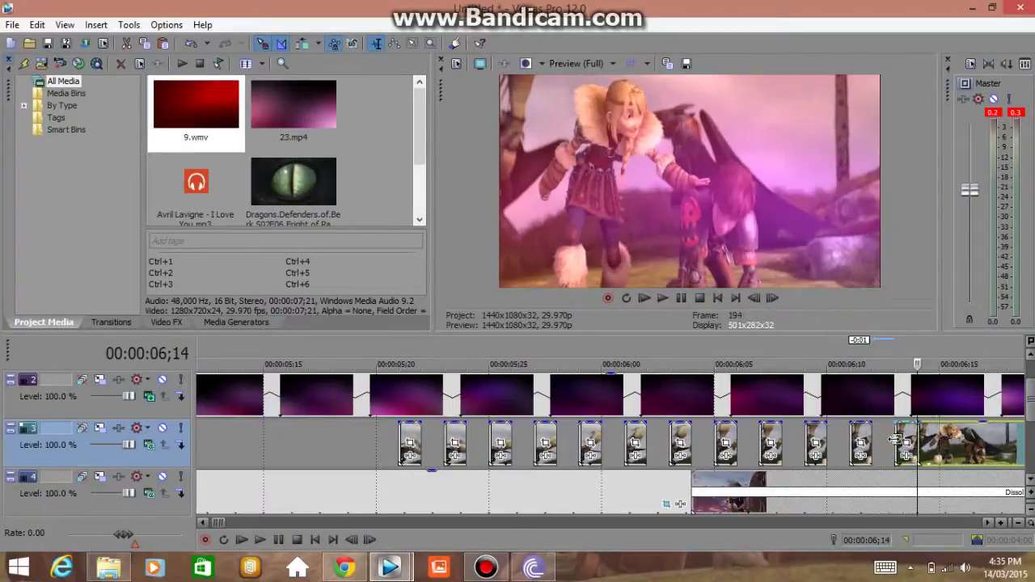
pyautogui.hotkey('ctrl', 'v')
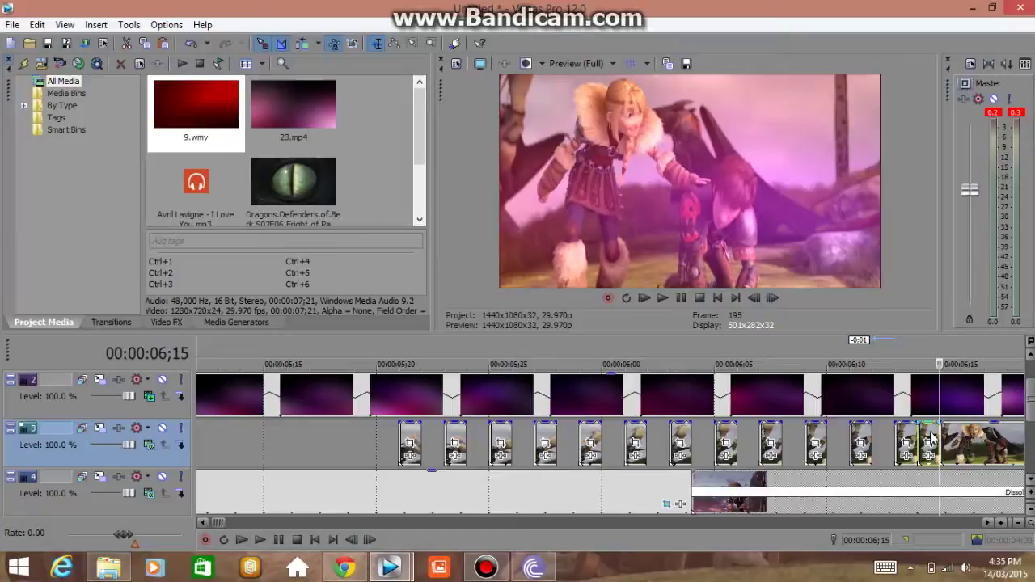
pyautogui.press('Delete')
pyautogui.scroll(-2, 932, 438)
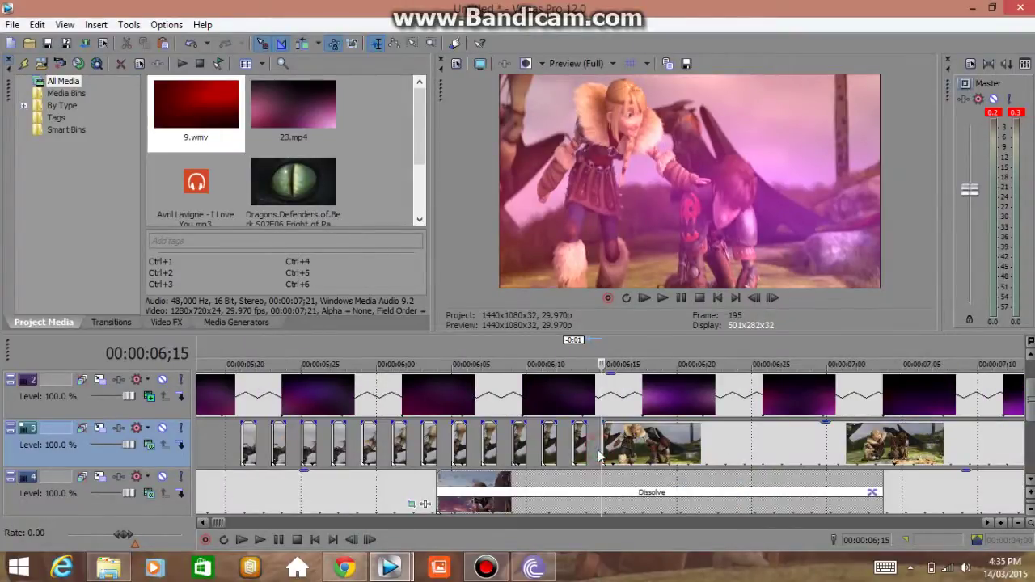
pyautogui.hotkey('ctrl', 'v')
pyautogui.hotkey('ctrl', 'v')
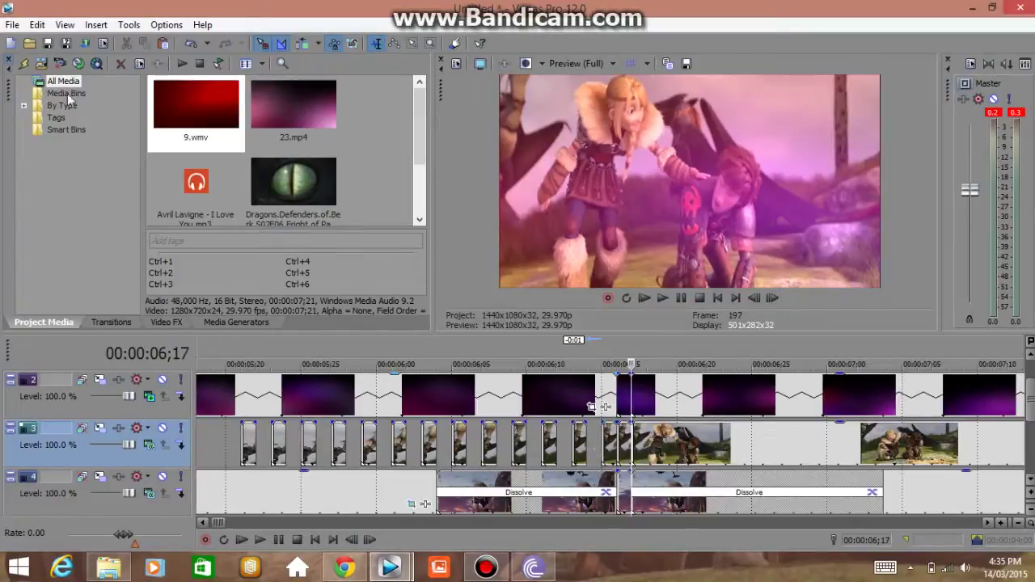
# - Undo the split of the track 3 events from the Edit menu
pyautogui.click(37, 24)
pyautogui.click(48, 42)
pyautogui.click(38, 24)
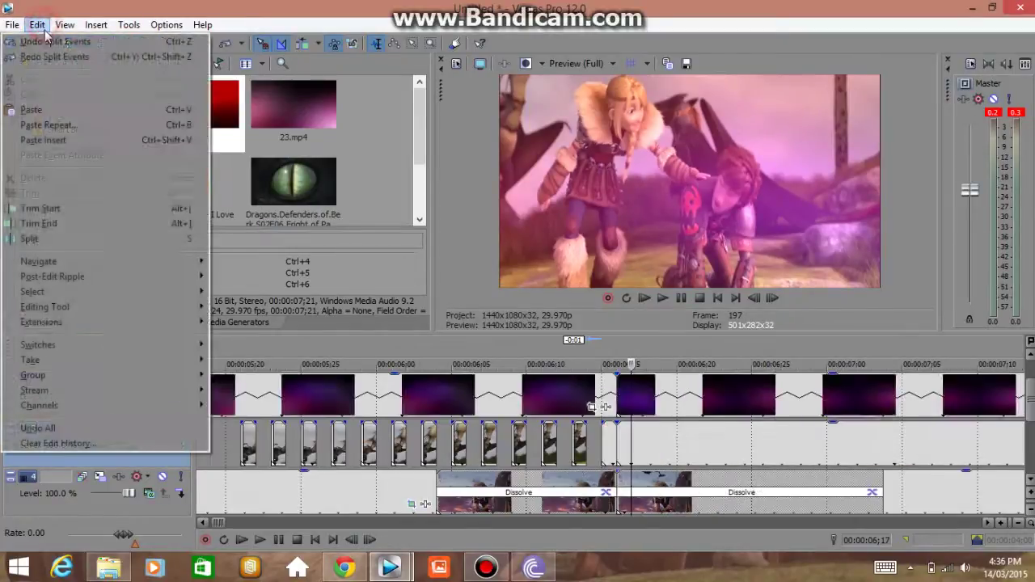
pyautogui.click(49, 41)
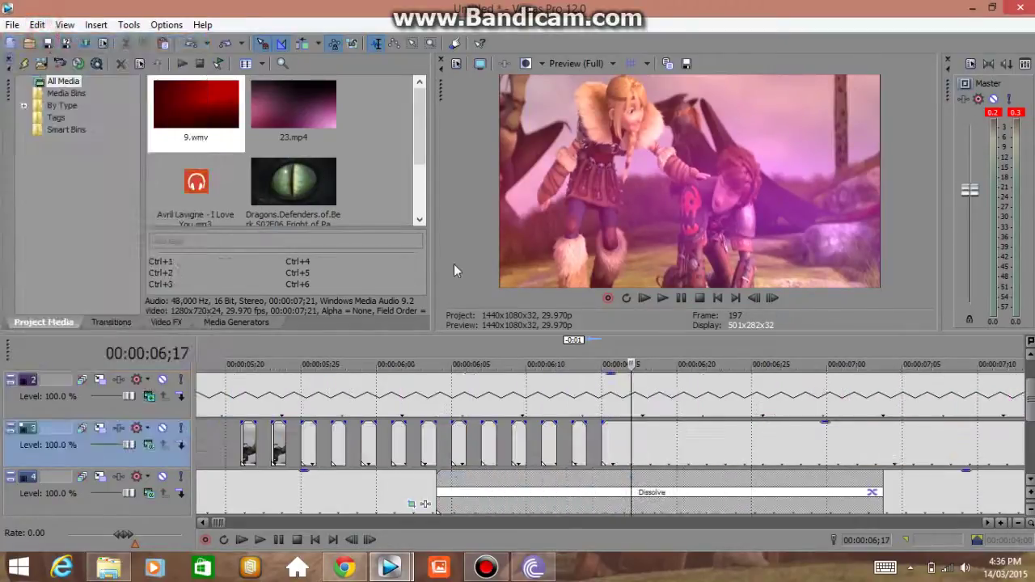
# - Paste one-frame image slices near 06;17 before the dragon clip, deleting the second for a gap
pyautogui.click(604, 431)
pyautogui.scroll(2, 604, 431)
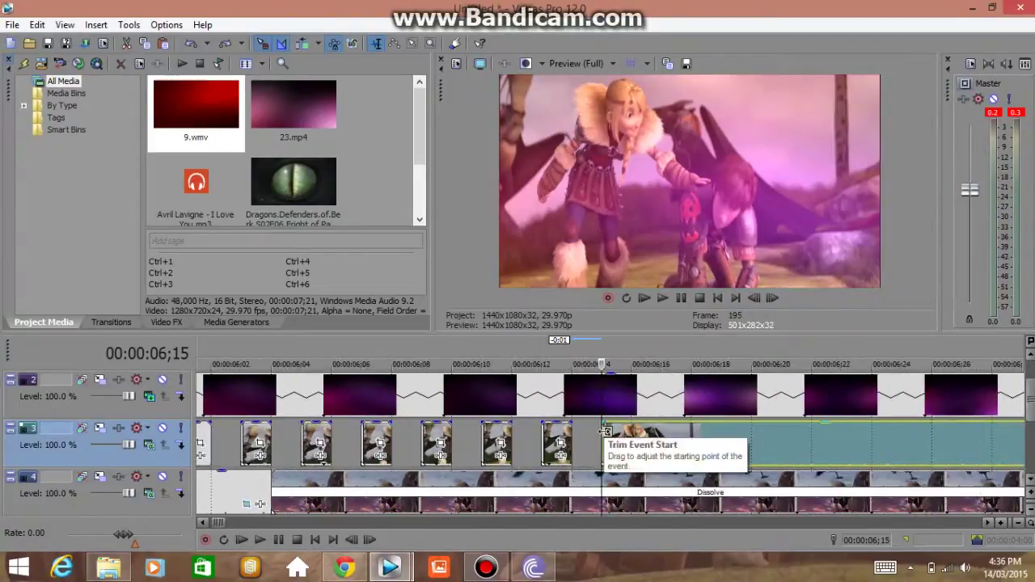
pyautogui.press('Right')
pyautogui.press('Right')
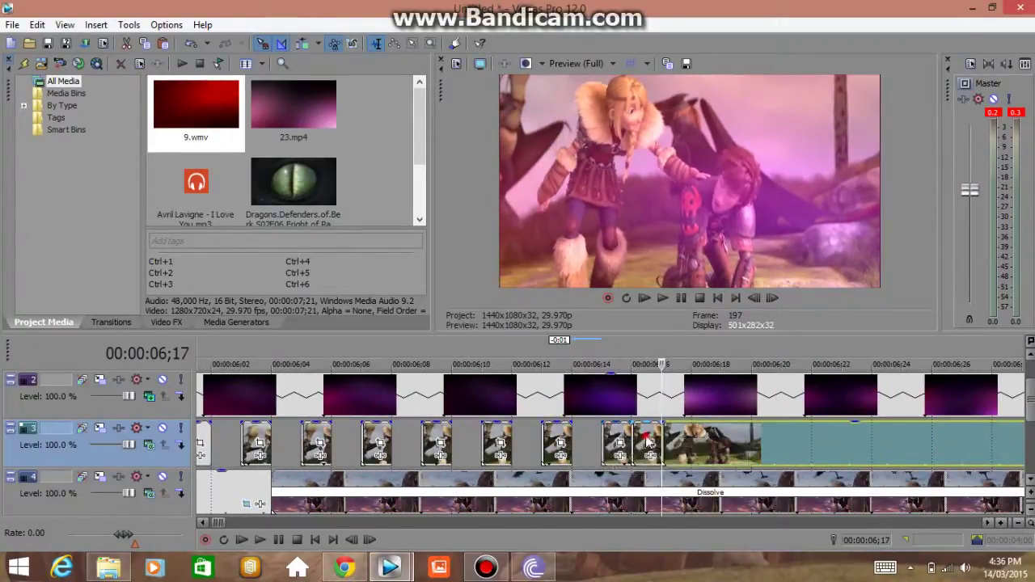
pyautogui.click(631, 441)
pyautogui.hotkey('ctrl', 'v')
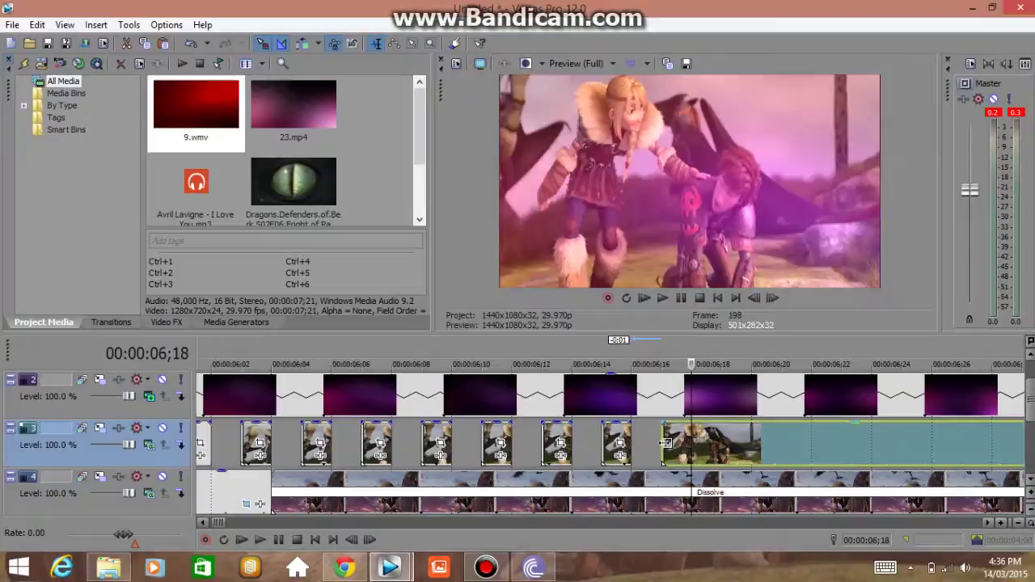
pyautogui.hotkey('ctrl', 'v')
pyautogui.click(697, 443)
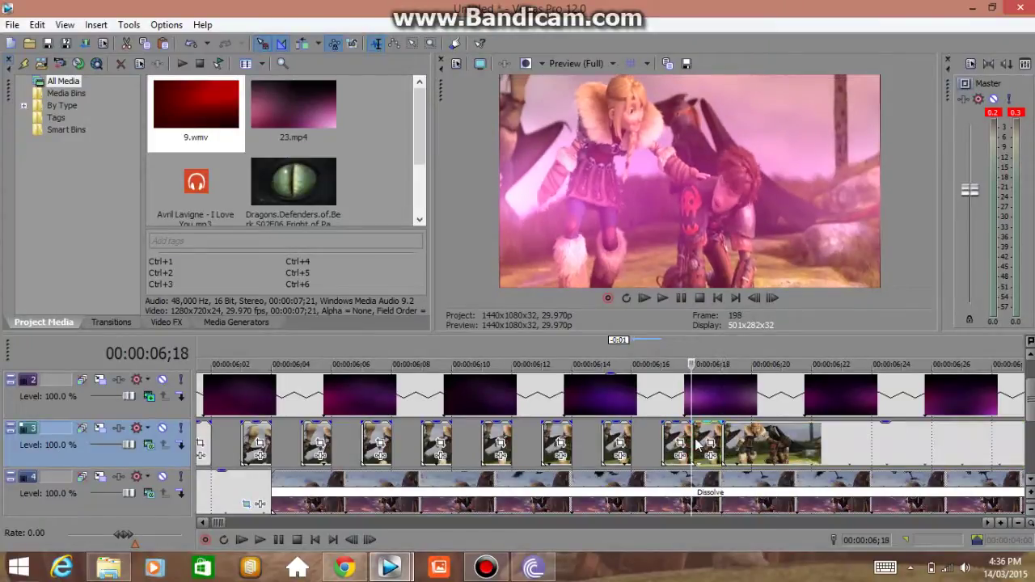
pyautogui.press('Delete')
# - Add another pair of image slices one frame later, delete the second, then switch to BitTorrent
pyautogui.press('Right')
pyautogui.press('Right')
pyautogui.hotkey('ctrl', 'v')
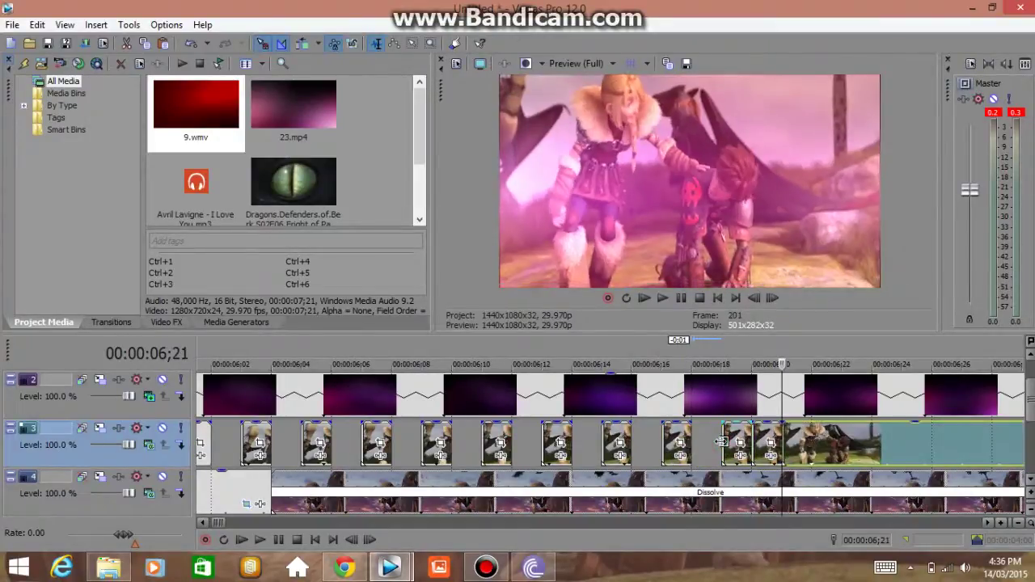
pyautogui.hotkey('ctrl', 'v')
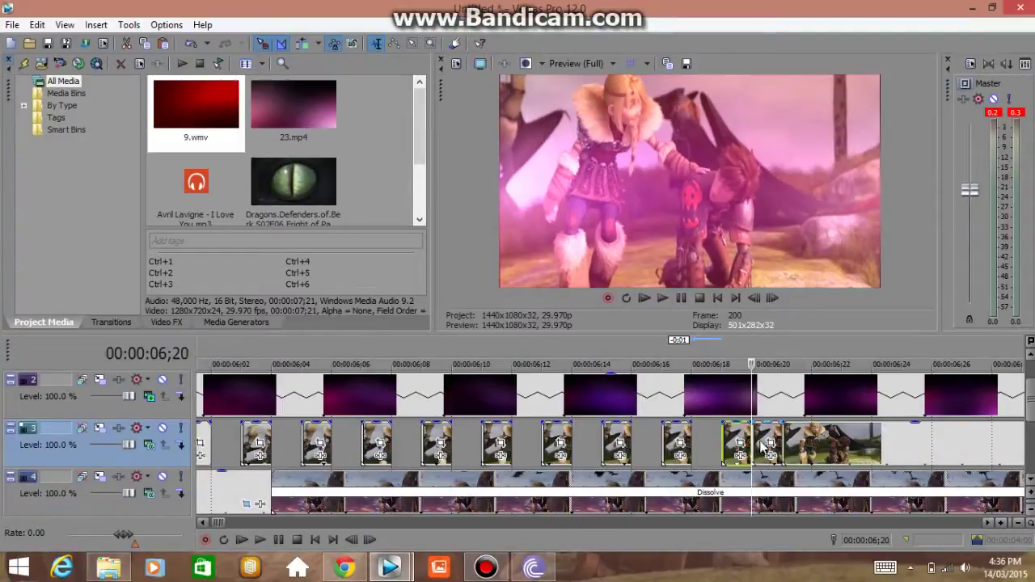
pyautogui.click(760, 447)
pyautogui.press('Delete')
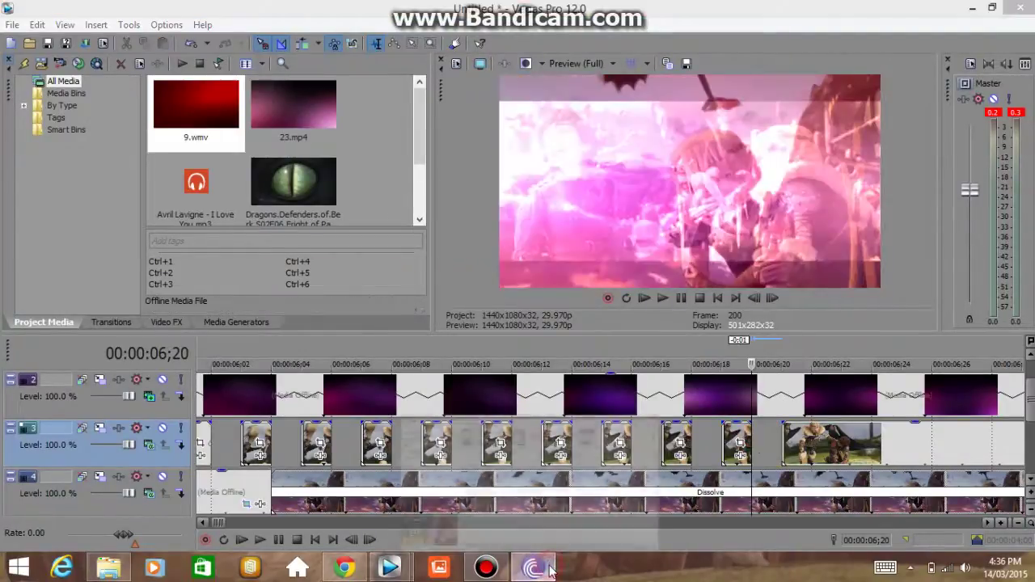
pyautogui.click(550, 570)
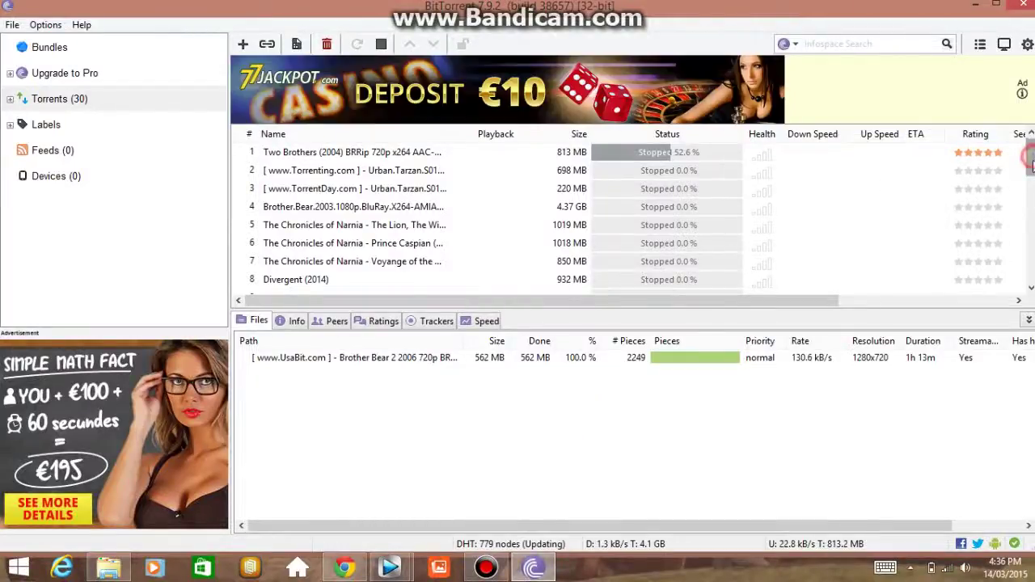
pyautogui.moveTo(1031, 164)
pyautogui.mouseDown()
pyautogui.moveTo(1030, 270)
pyautogui.moveTo(1030, 162)
pyautogui.mouseUp()
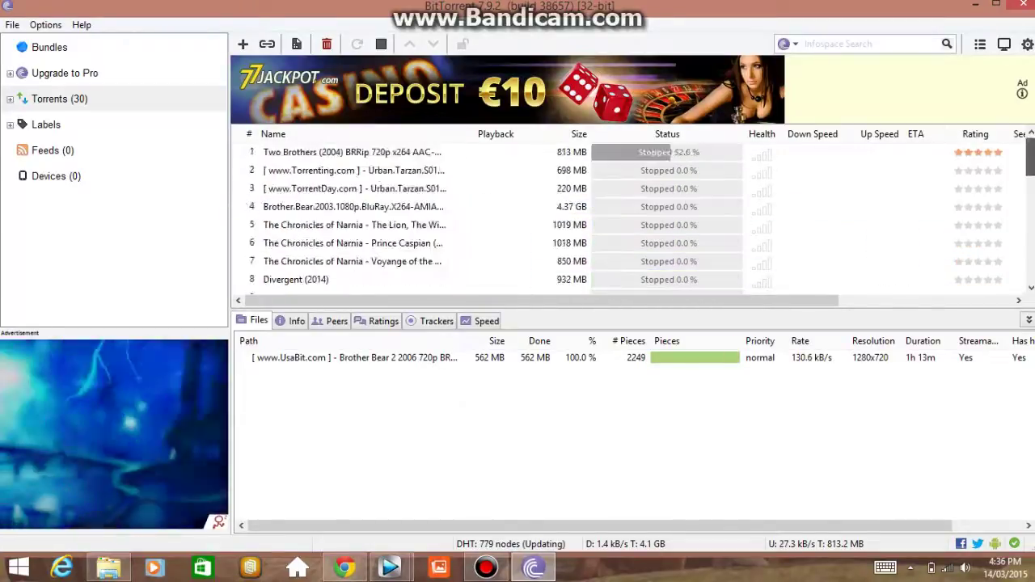
pyautogui.moveTo(390, 568)
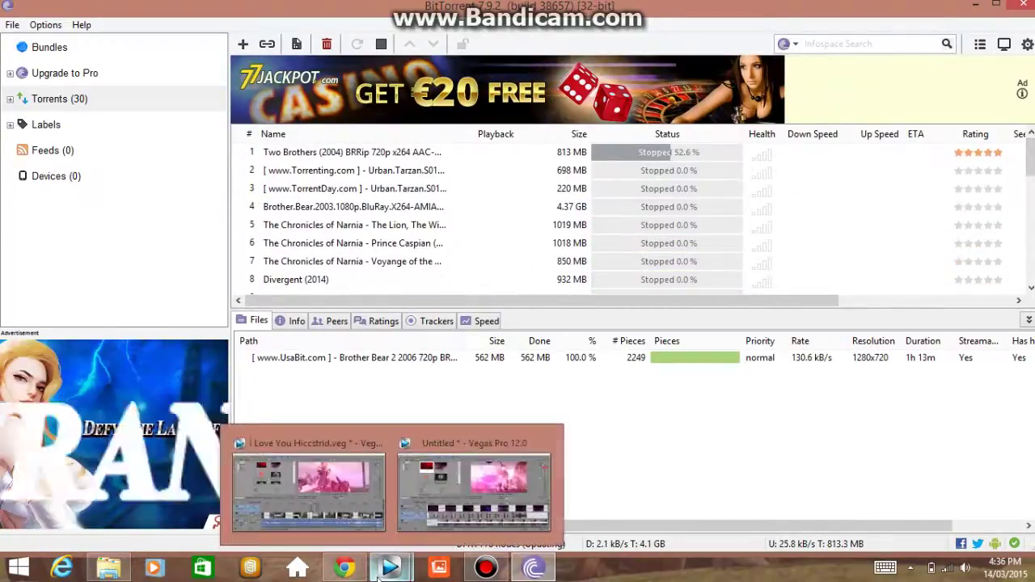
# - Split the track-3 clip at the playhead and nudge the selected piece one frame later
pyautogui.click(467, 509)
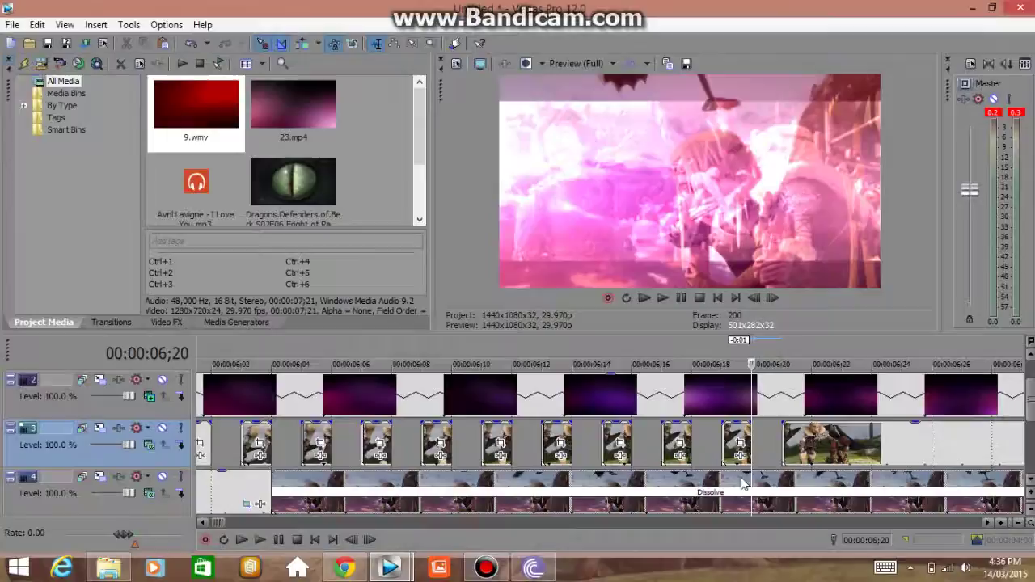
pyautogui.scroll(-2, 768, 452)
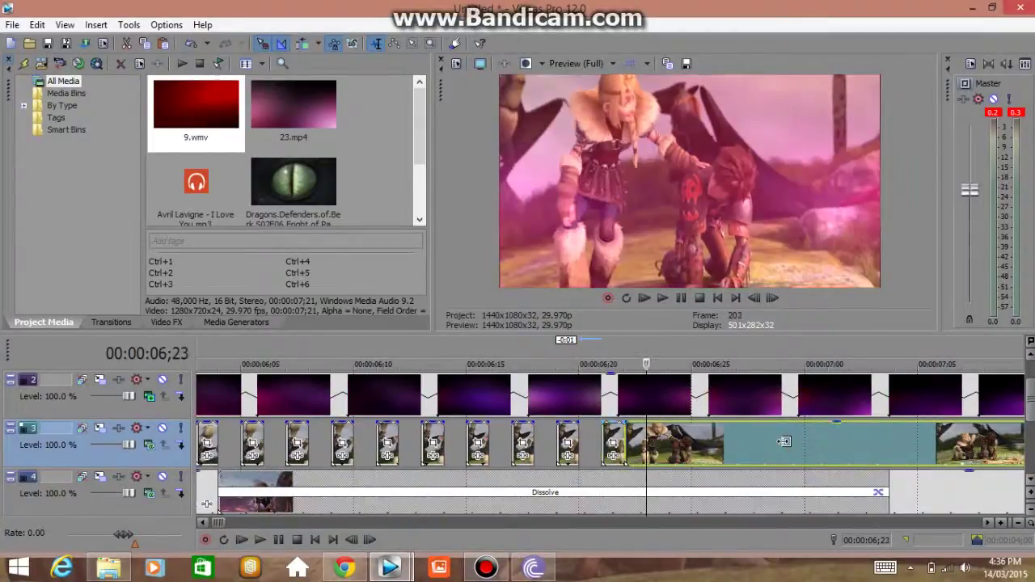
pyautogui.press('s')
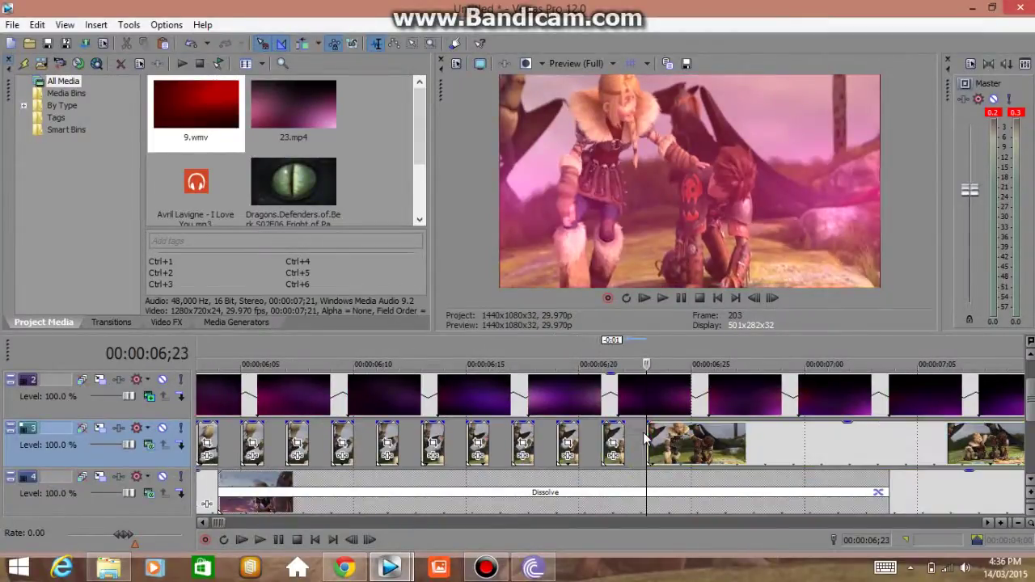
pyautogui.scroll(2, 647, 439)
pyautogui.scroll(2, 639, 440)
pyautogui.click(604, 443)
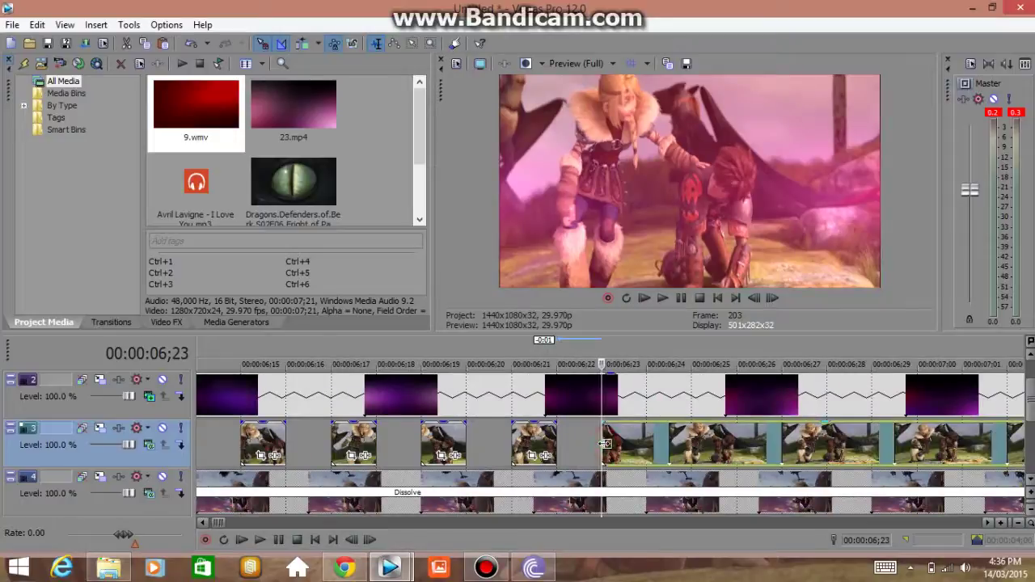
pyautogui.scroll(-2, 605, 443)
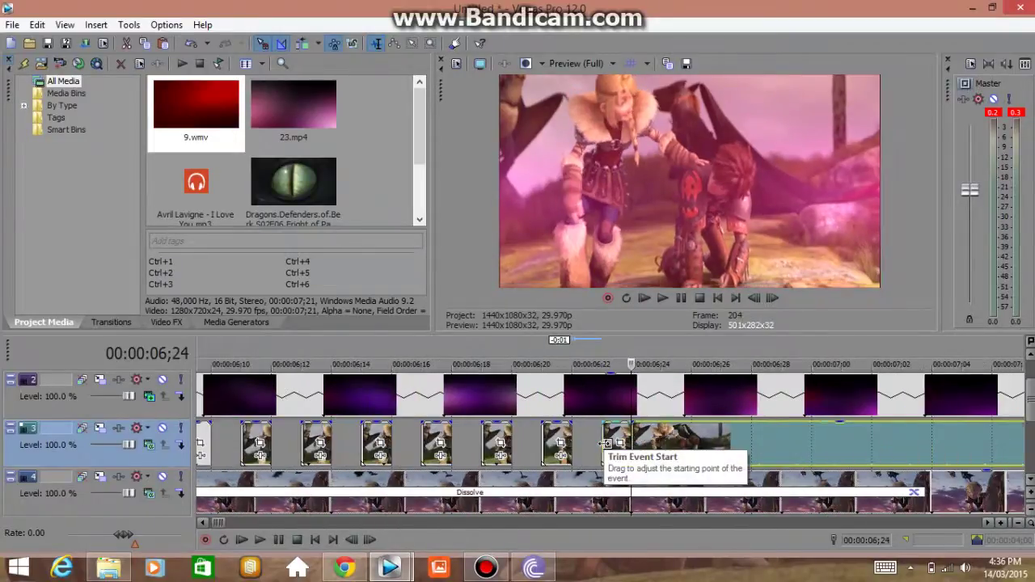
pyautogui.press('Right')
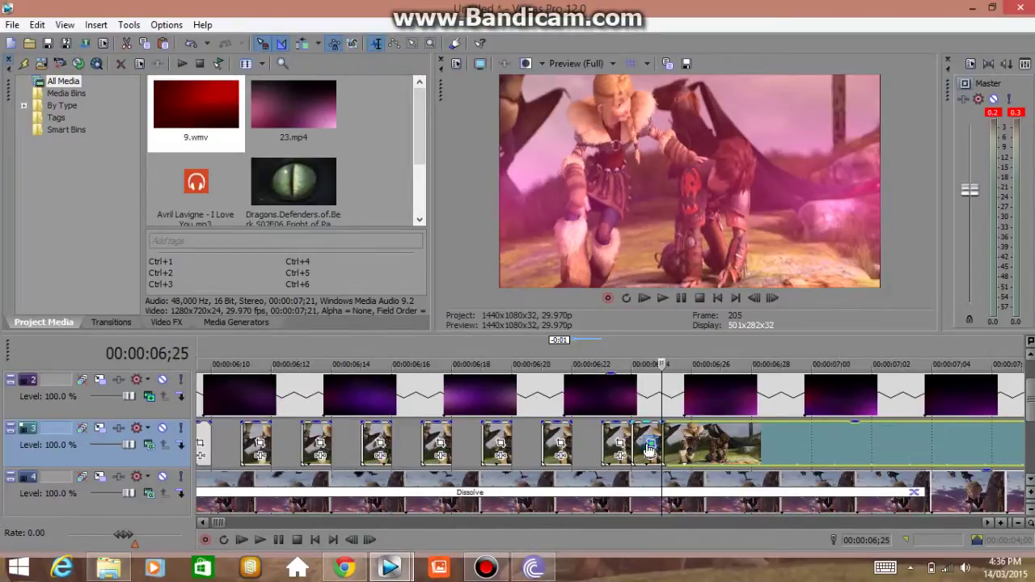
pyautogui.click(650, 443)
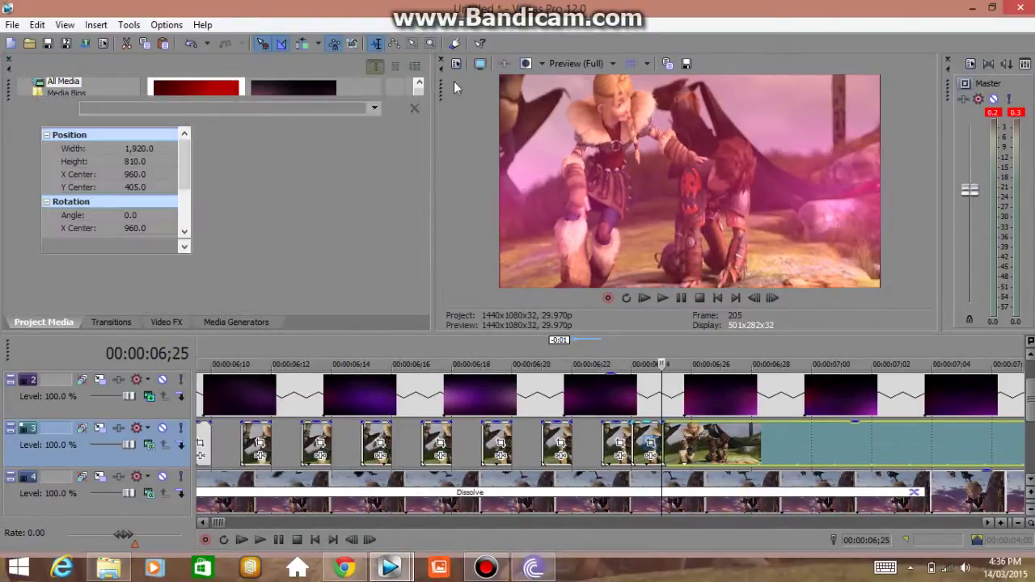
pyautogui.click(8, 63)
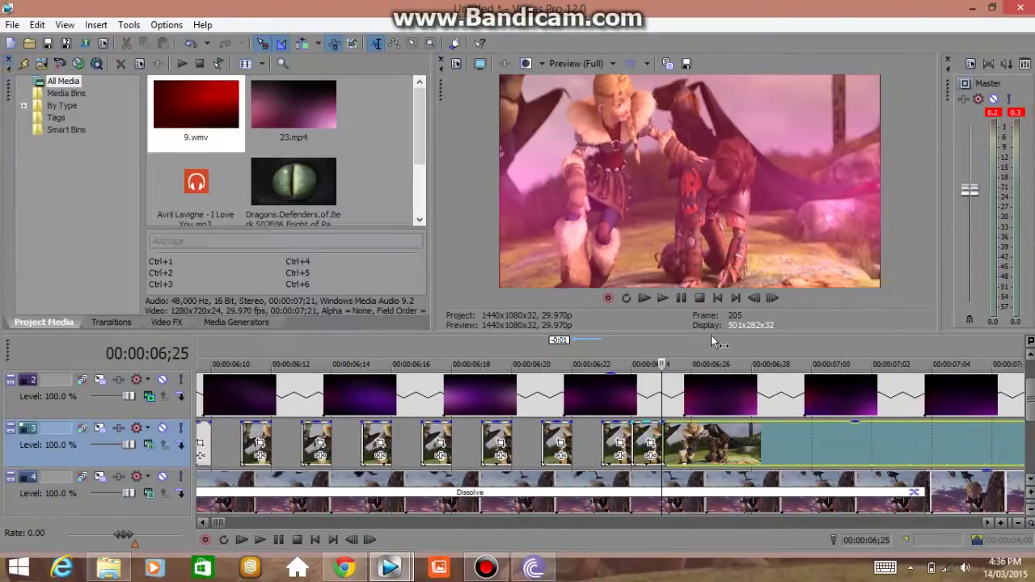
# - Paste one-frame slices from 06;24 to 07;00, deleting extras to leave alternating gaps
pyautogui.click(647, 447)
pyautogui.hotkey('ctrl', 'v')
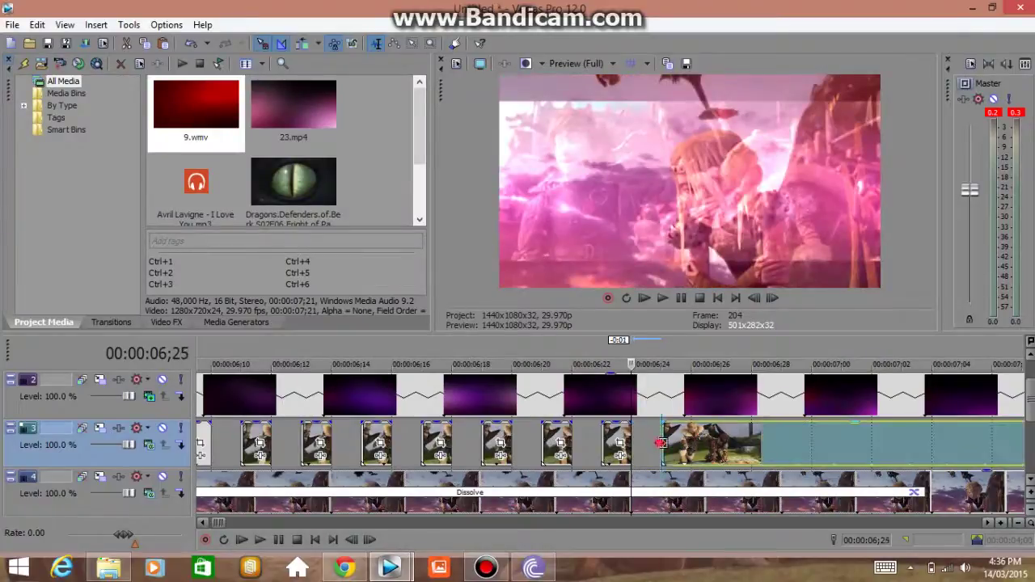
pyautogui.hotkey('ctrl', 'v')
pyautogui.hotkey('ctrl', 'v')
pyautogui.press('Delete')
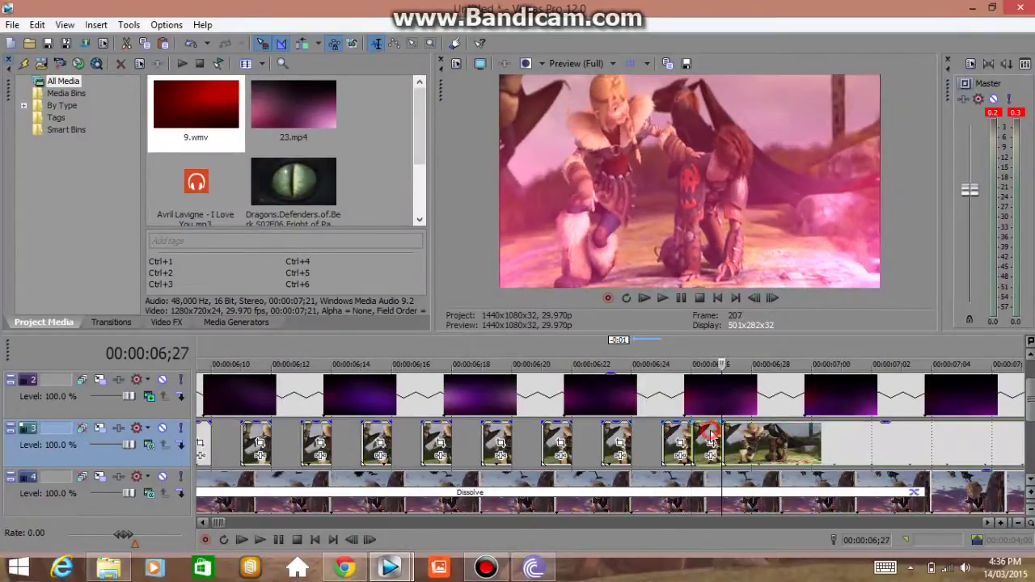
pyautogui.hotkey('ctrl', 'v')
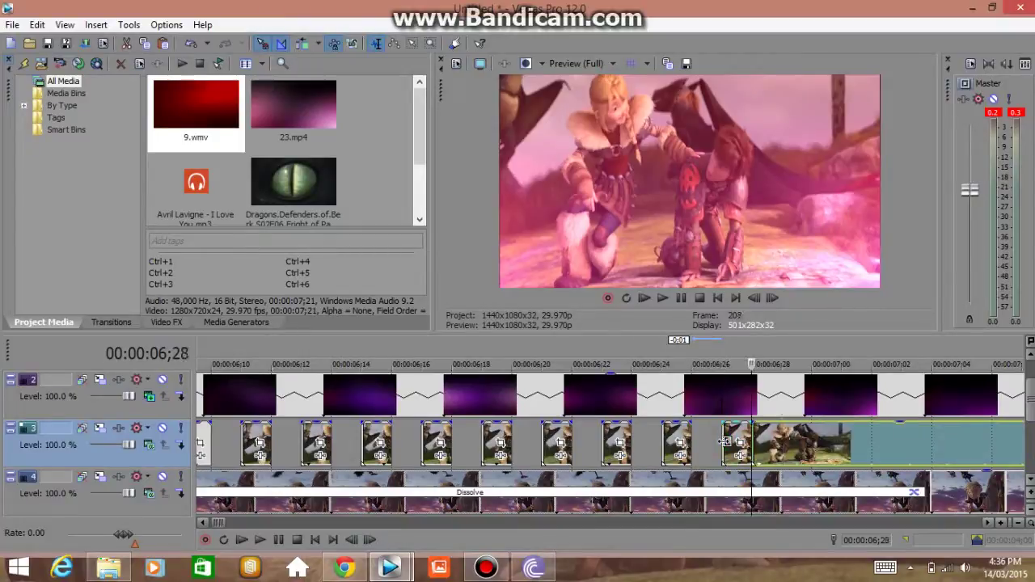
pyautogui.hotkey('ctrl', 'v')
pyautogui.click(770, 441)
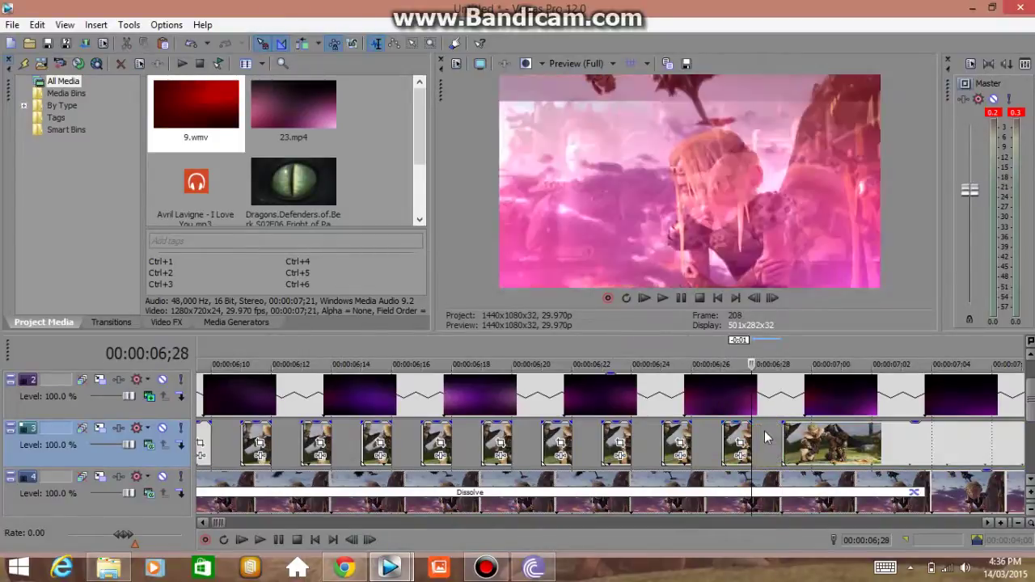
pyautogui.press('Delete')
pyautogui.click(780, 443)
pyautogui.hotkey('ctrl', 'v')
pyautogui.hotkey('ctrl', 'v')
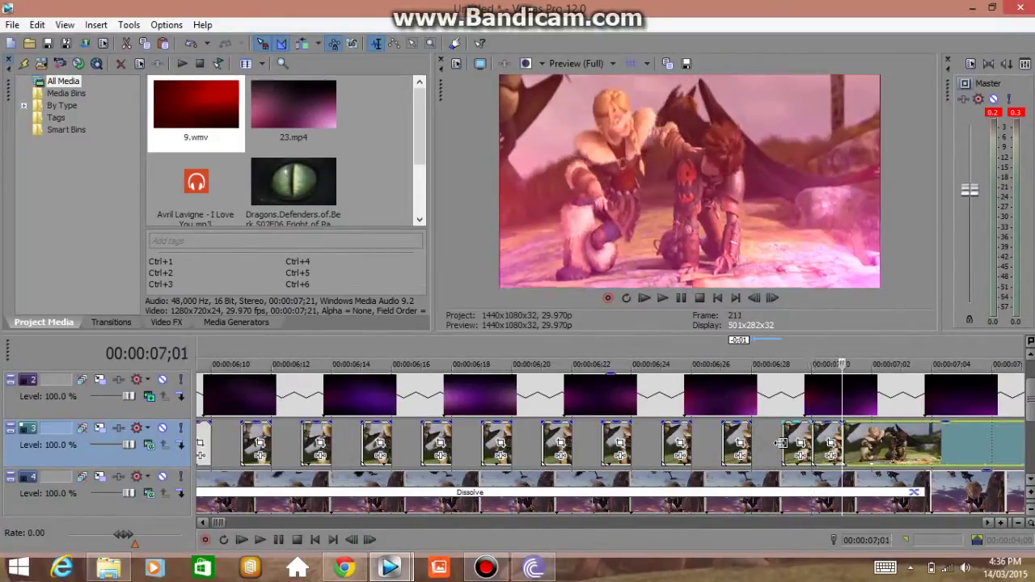
pyautogui.click(822, 440)
pyautogui.press('Delete')
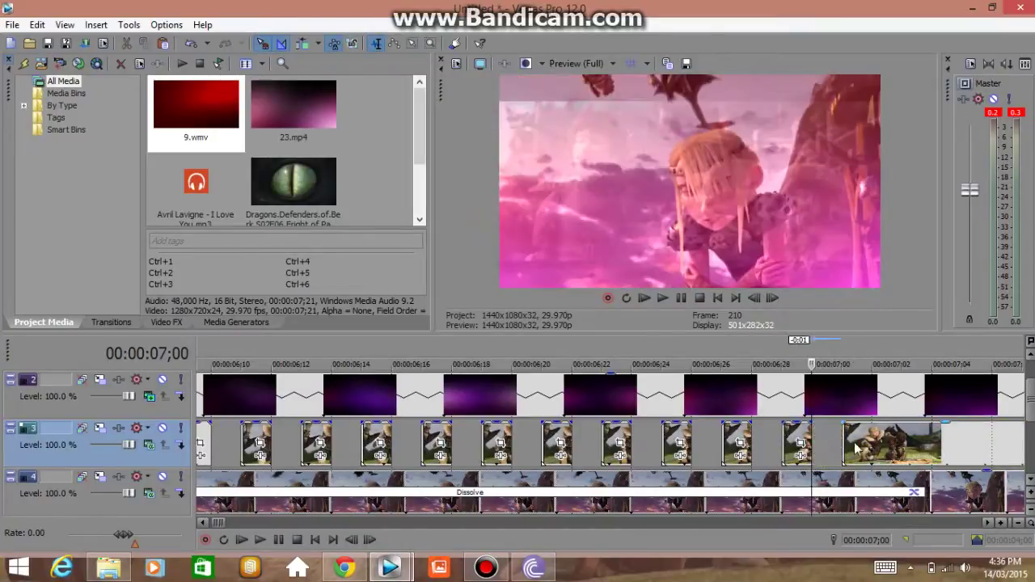
# - Paste two slices at 07;01 and move the following video clip up behind them
pyautogui.click(847, 451)
pyautogui.hotkey('ctrl', 'v')
pyautogui.hotkey('ctrl', 'v')
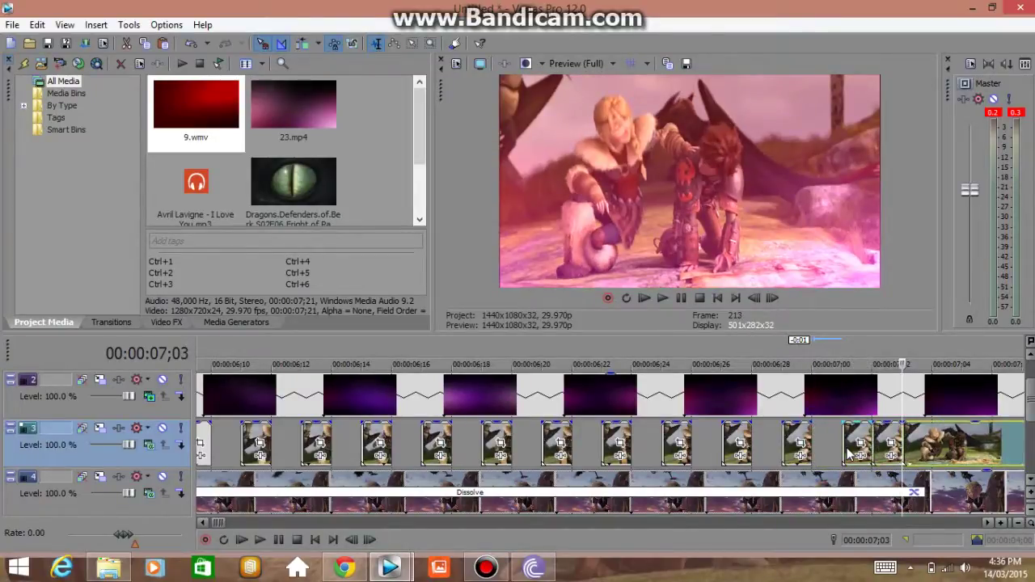
pyautogui.click(873, 441)
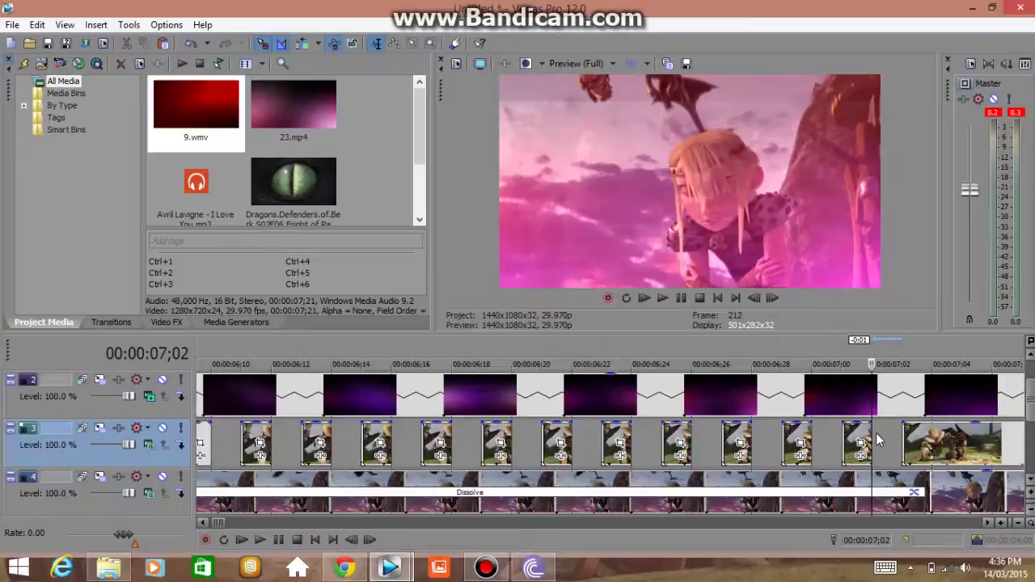
pyautogui.scroll(-1, 876, 433)
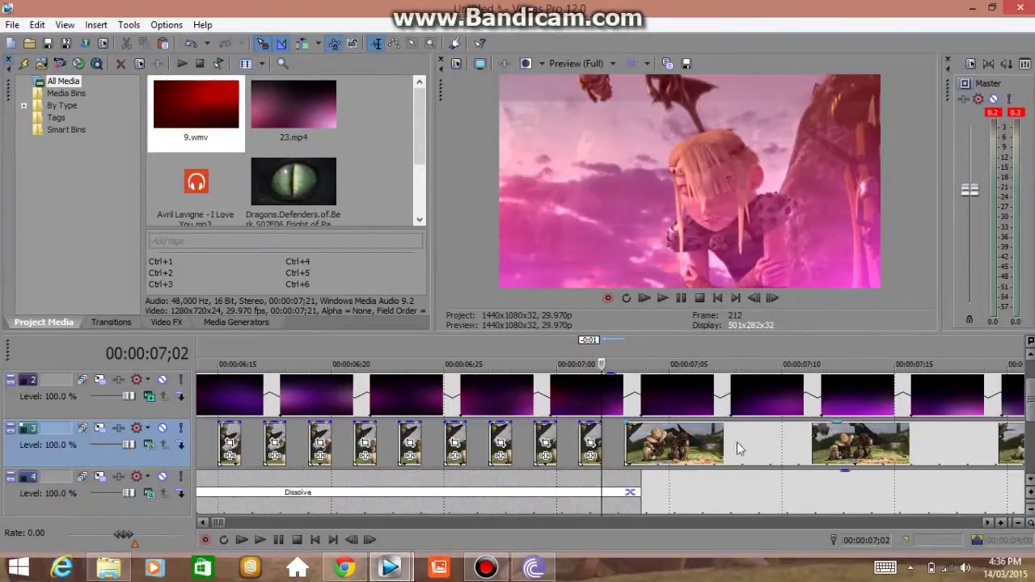
pyautogui.moveTo(736, 441); pyautogui.dragTo(624, 438)
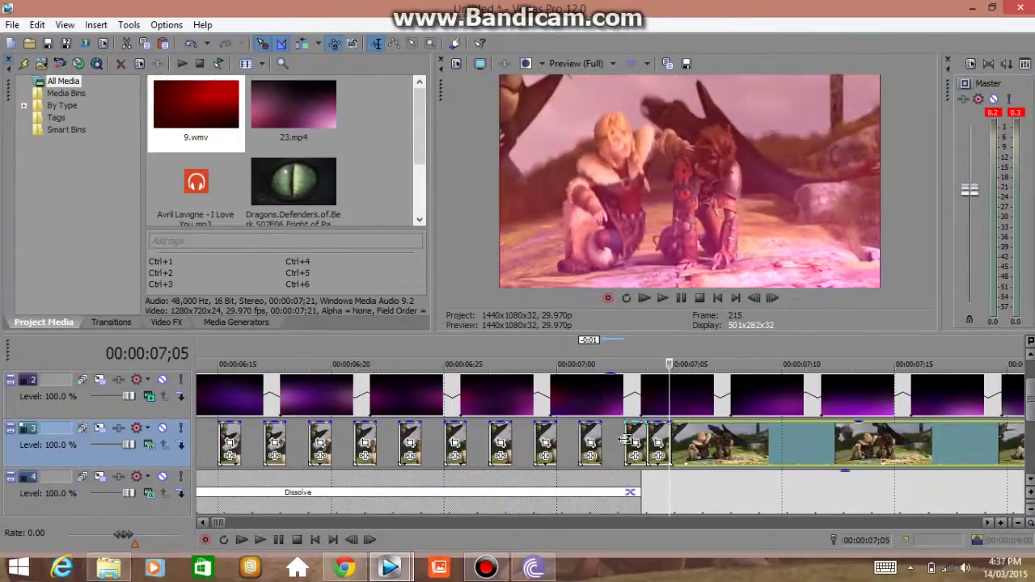
# - Paste more slices from 07;04, removing a misplaced slice and trimming stray pieces by the big clip
pyautogui.click(656, 439)
pyautogui.hotkey('ctrl', 'v')
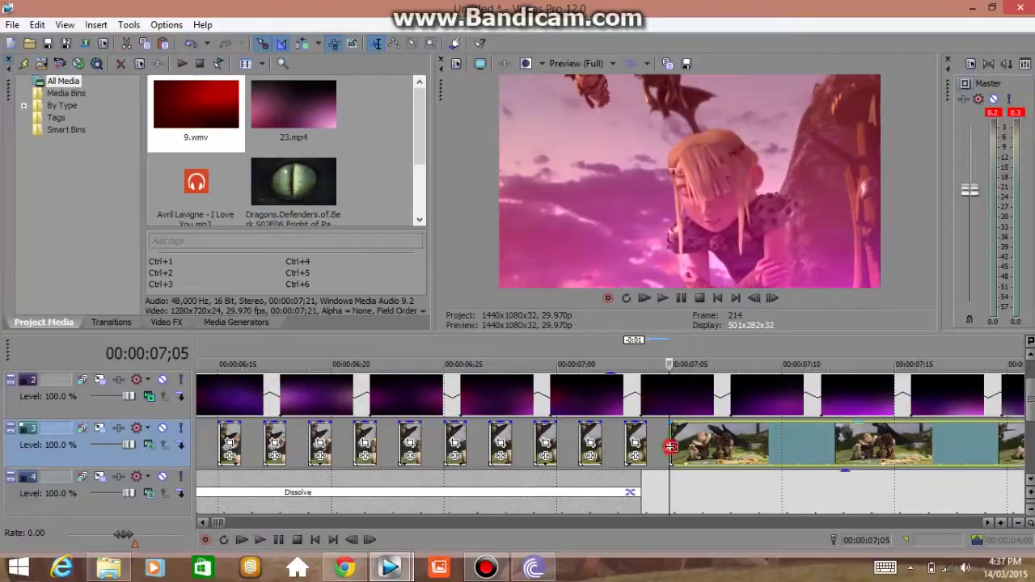
pyautogui.hotkey('ctrl', 'v')
pyautogui.hotkey('ctrl', 'v')
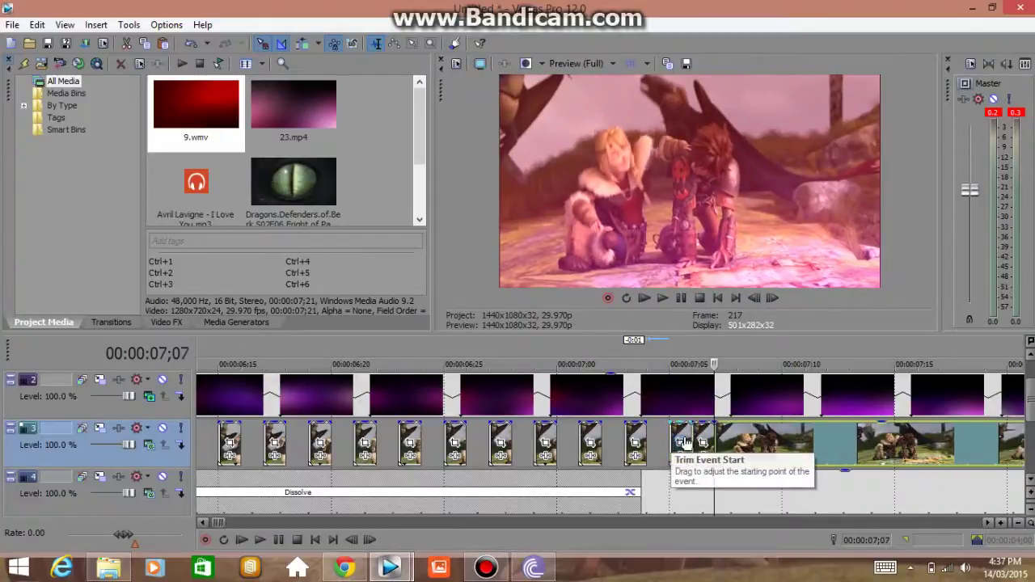
pyautogui.click(691, 439)
pyautogui.hotkey('ctrl', 'v')
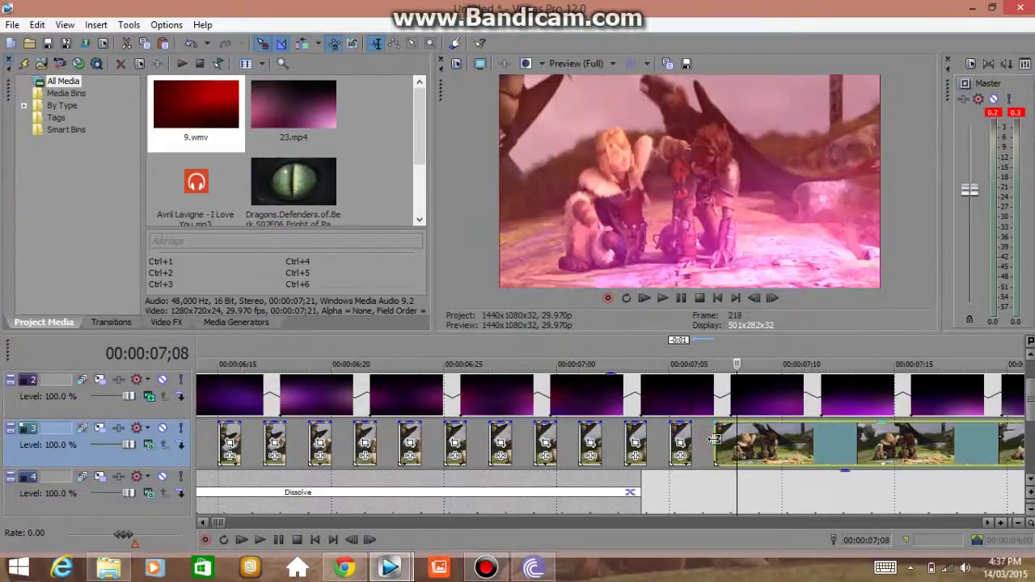
pyautogui.hotkey('ctrl', 'v')
pyautogui.click(748, 439)
pyautogui.press('Delete')
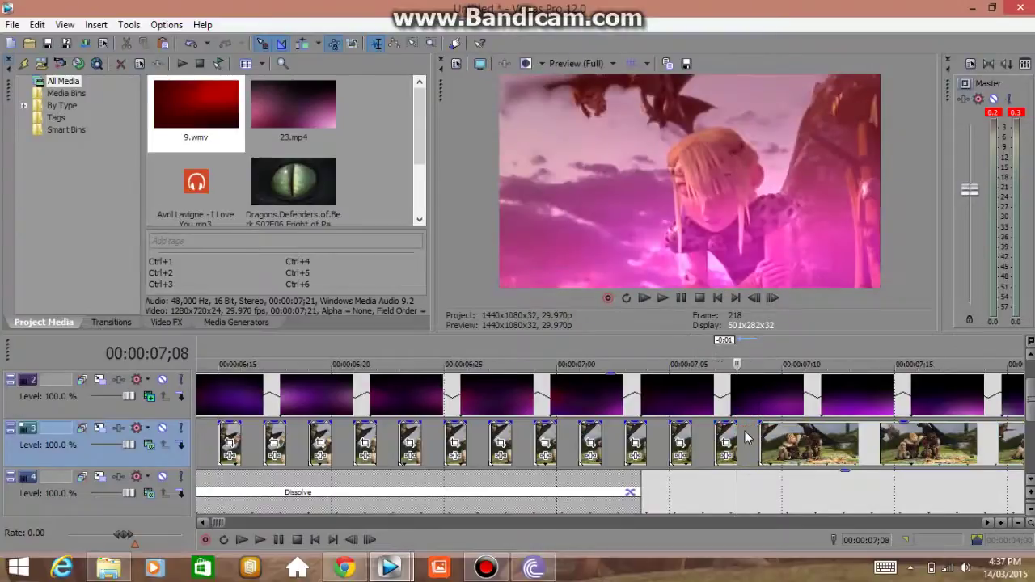
pyautogui.hotkey('ctrl', 'v')
pyautogui.hotkey('ctrl', 'v')
pyautogui.hotkey('ctrl', 'v')
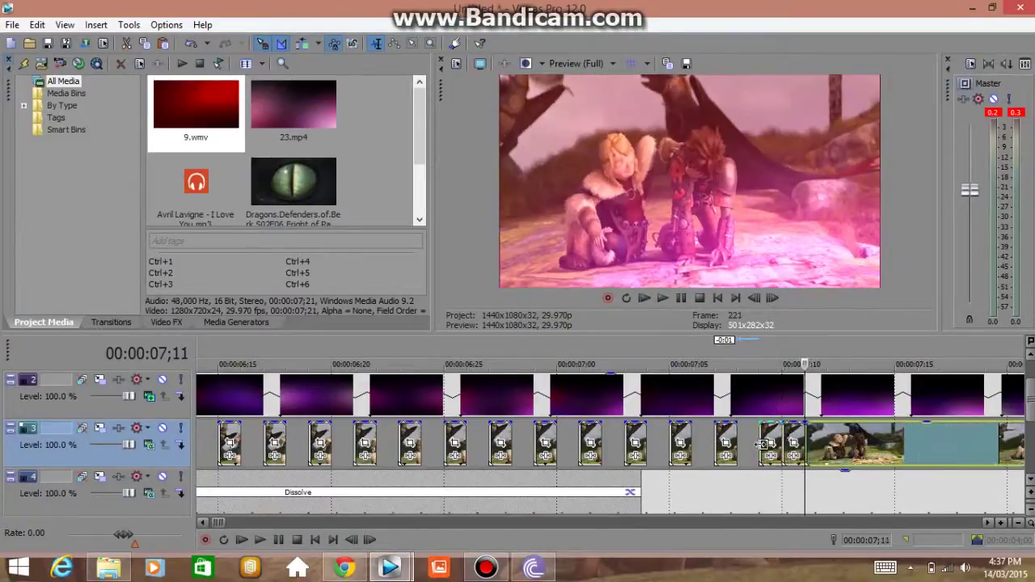
pyautogui.moveTo(790, 436); pyautogui.dragTo(809, 441)
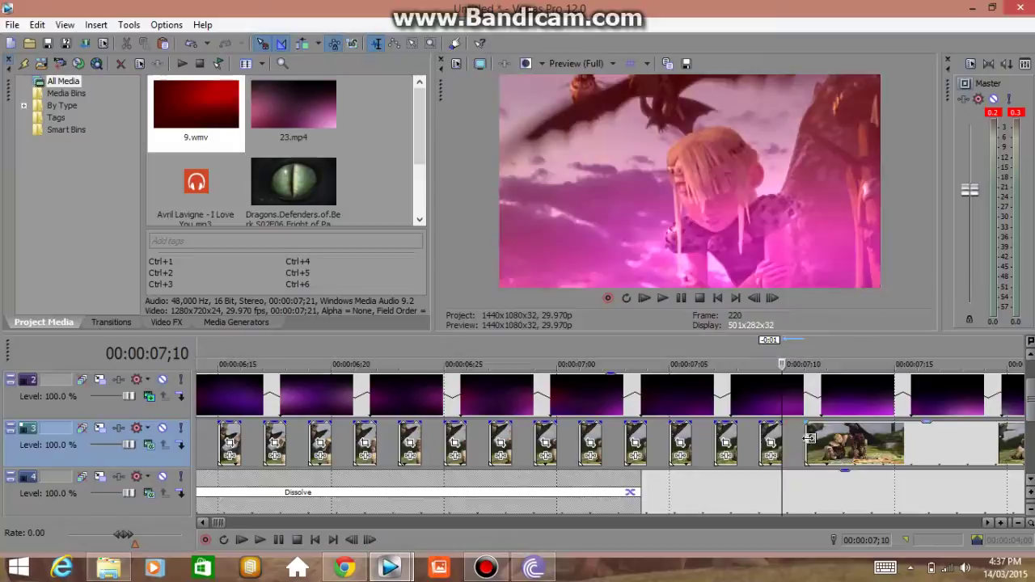
pyautogui.hotkey('ctrl', 'v')
pyautogui.hotkey('ctrl', 'v')
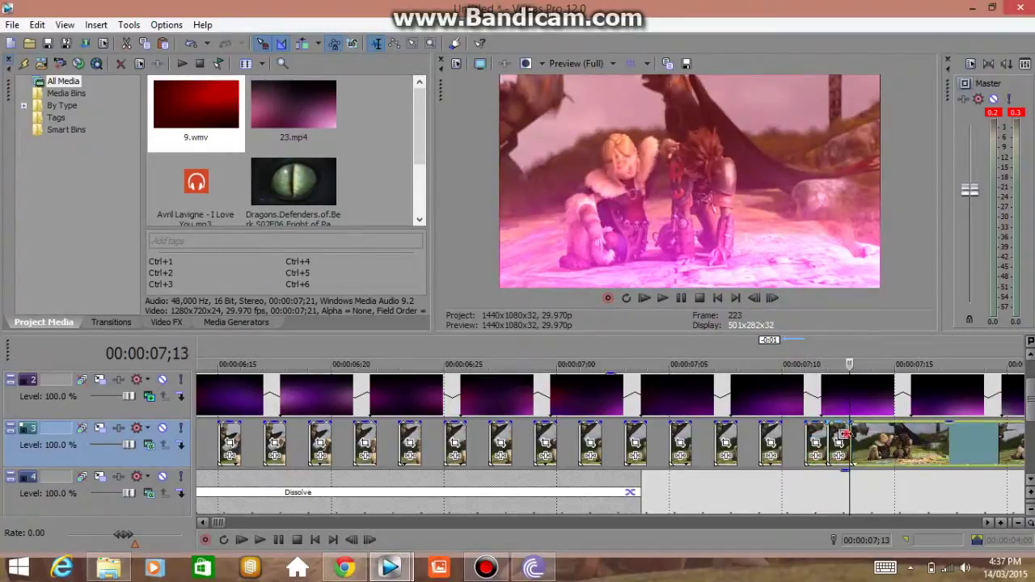
pyautogui.moveTo(841, 434); pyautogui.dragTo(848, 451)
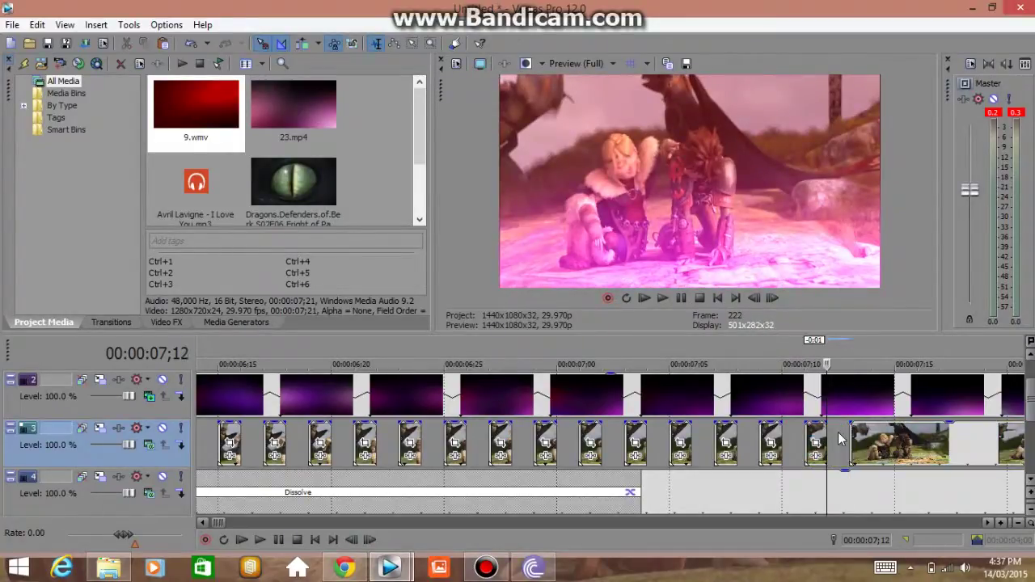
# - Keep pasting one-frame slices frame by frame past the big clip on track 3
pyautogui.click(853, 450)
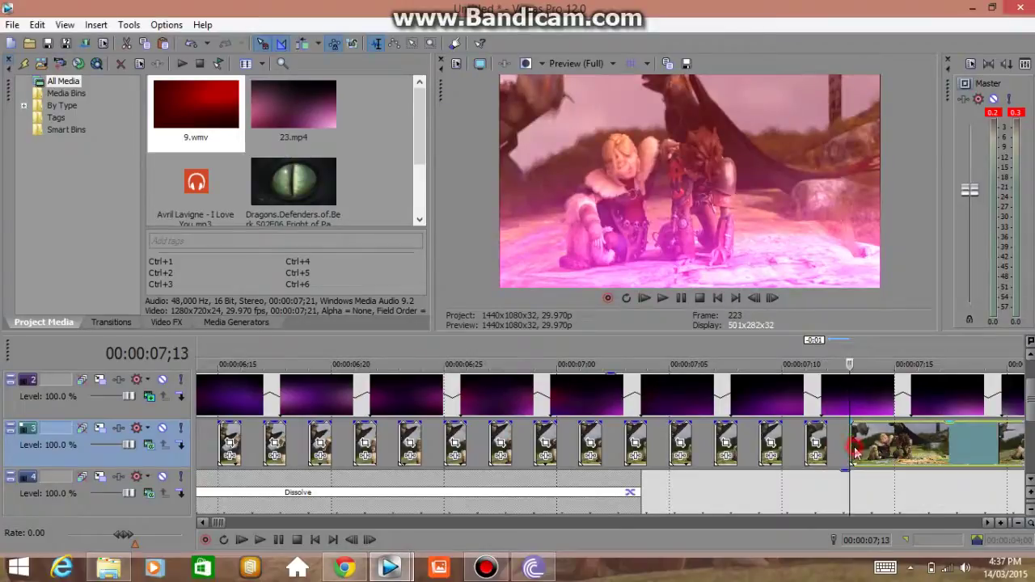
pyautogui.hotkey('ctrl', 'v')
pyautogui.hotkey('ctrl', 'v')
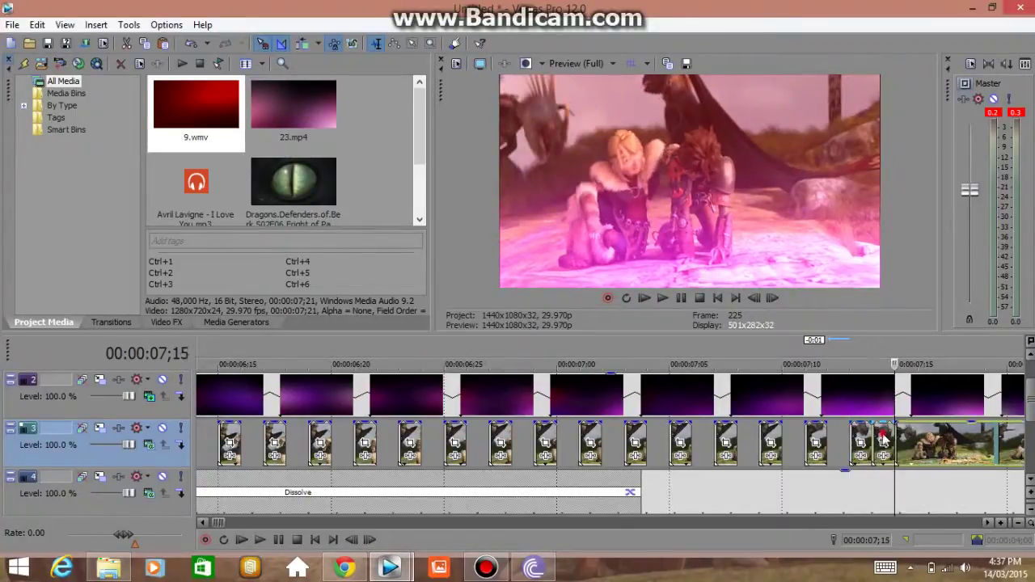
pyautogui.press('Left')
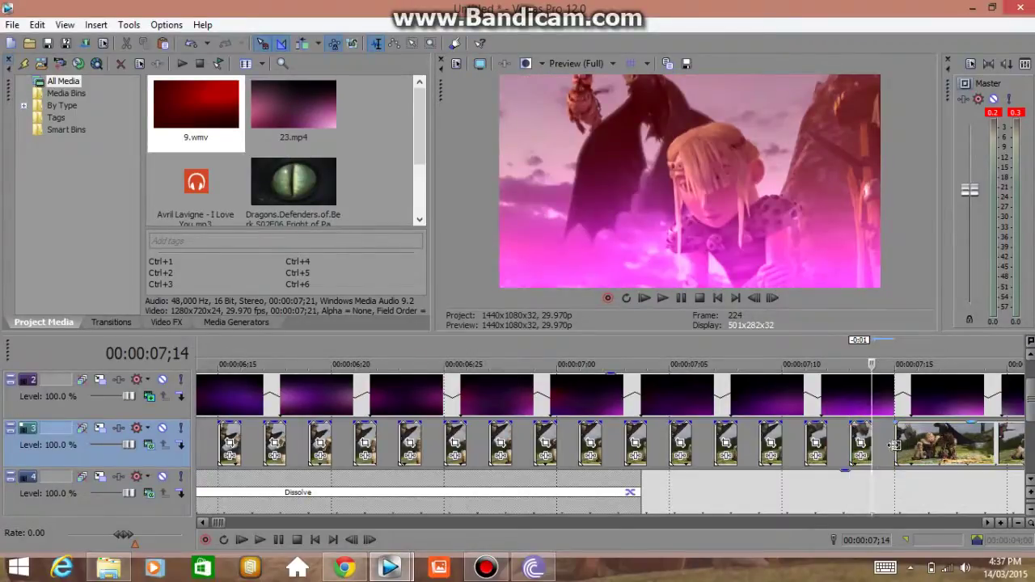
pyautogui.press('Right')
pyautogui.press('Right')
pyautogui.hotkey('ctrl', 'v')
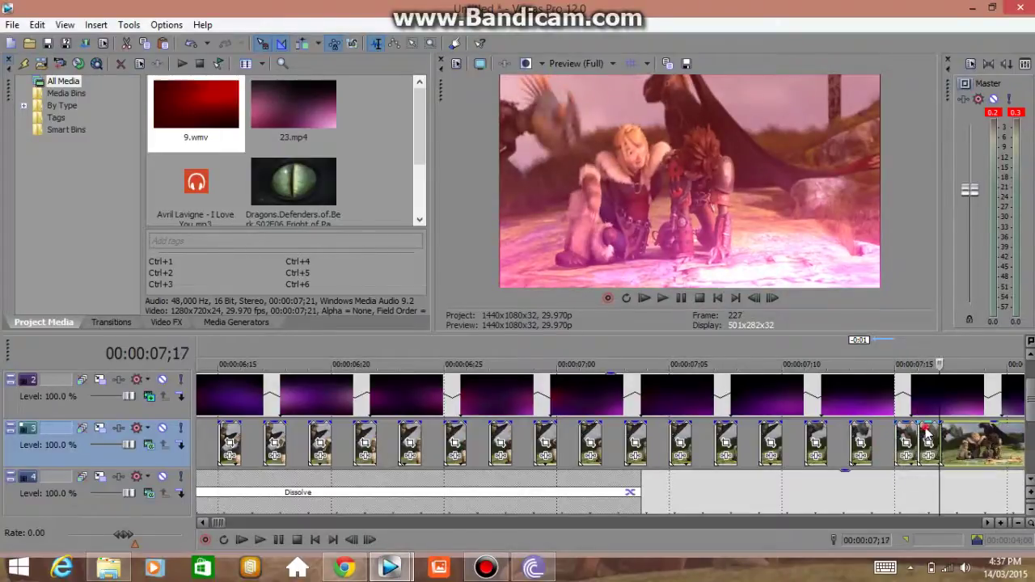
pyautogui.press('\\')
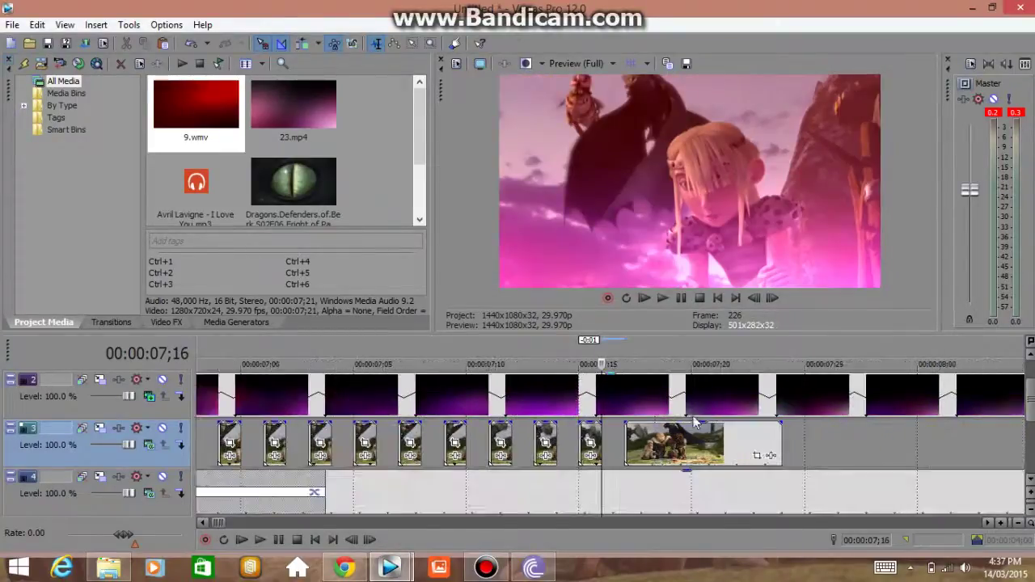
pyautogui.press('Right')
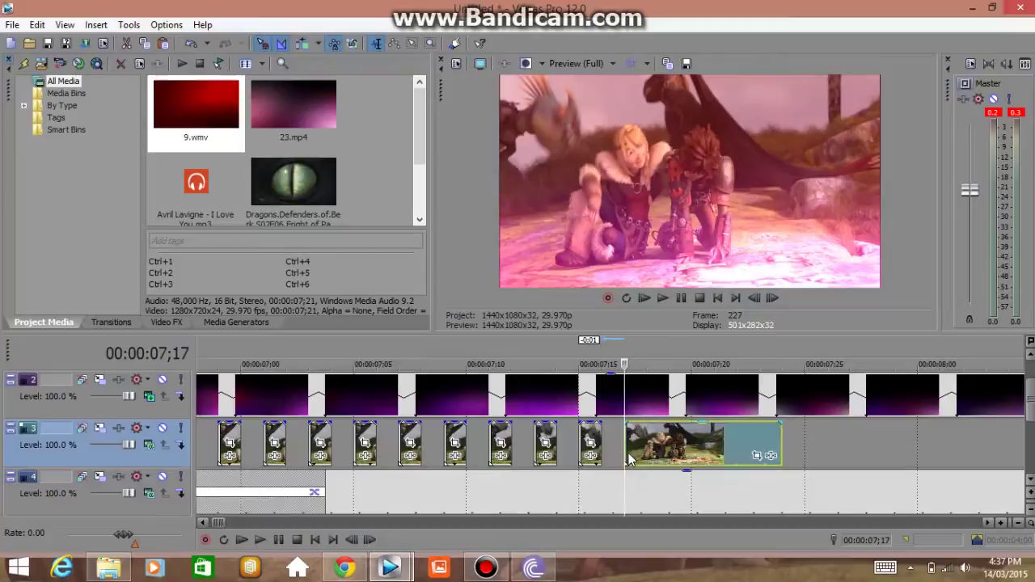
pyautogui.hotkey('ctrl', 'v')
pyautogui.hotkey('ctrl', 'v')
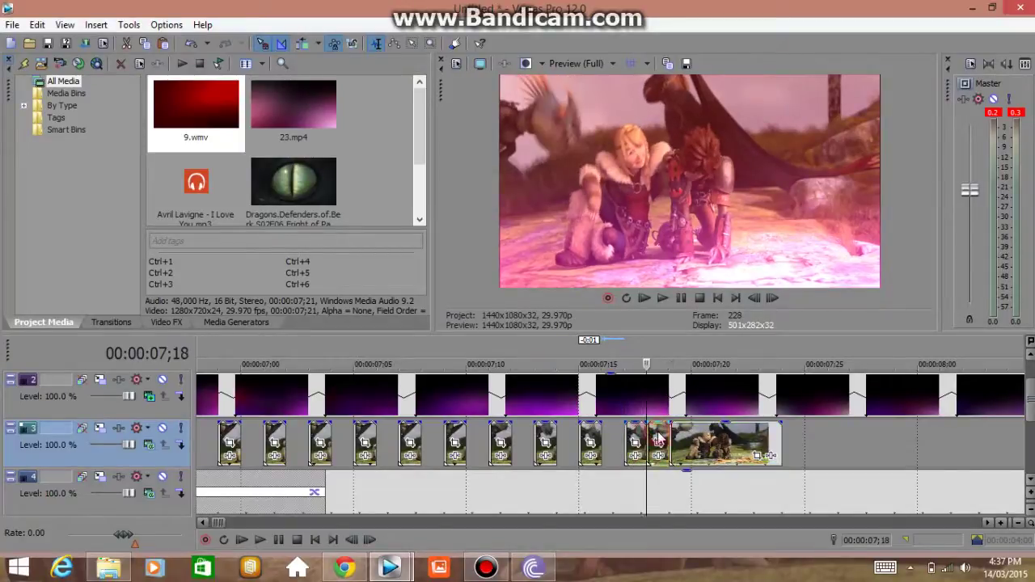
# - Paste the final slices to 07;23, deleting the stray 07;20 slice and an overlapping one
pyautogui.hotkey('ctrl', 'v')
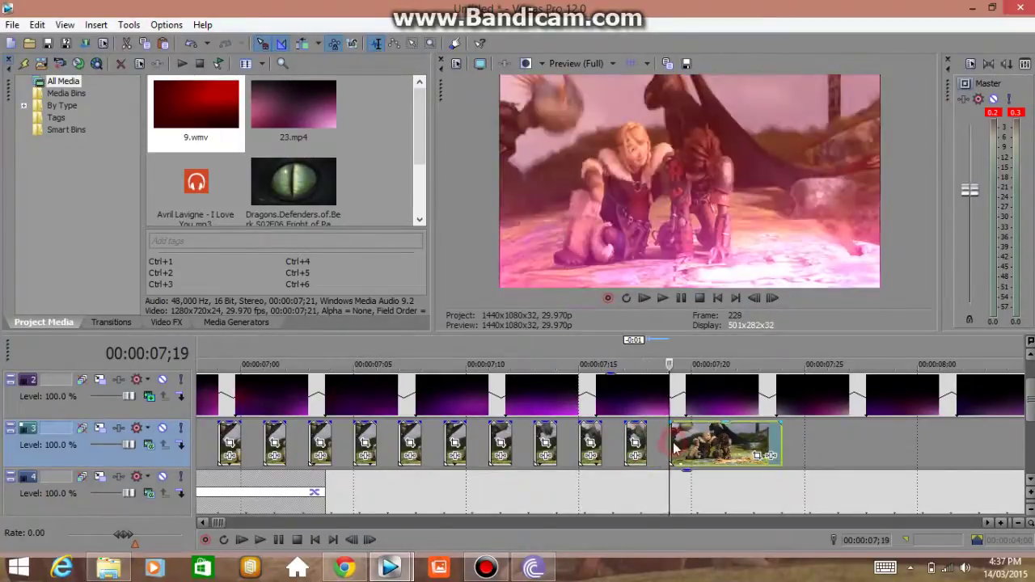
pyautogui.press('Right')
pyautogui.hotkey('ctrl', 'v')
pyautogui.click(702, 437)
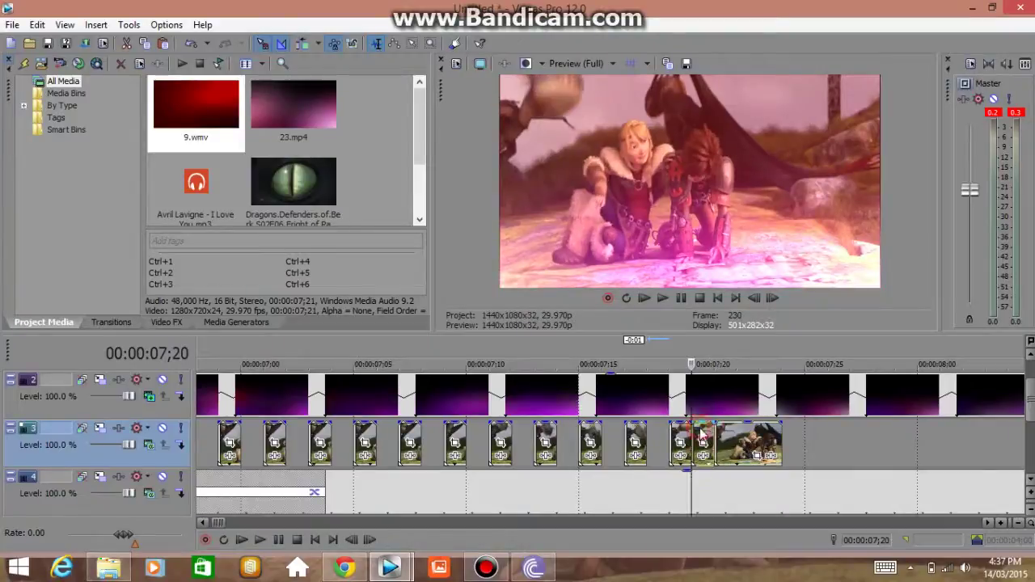
pyautogui.press('Delete')
pyautogui.hotkey('ctrl', 'v')
pyautogui.hotkey('ctrl', 'v')
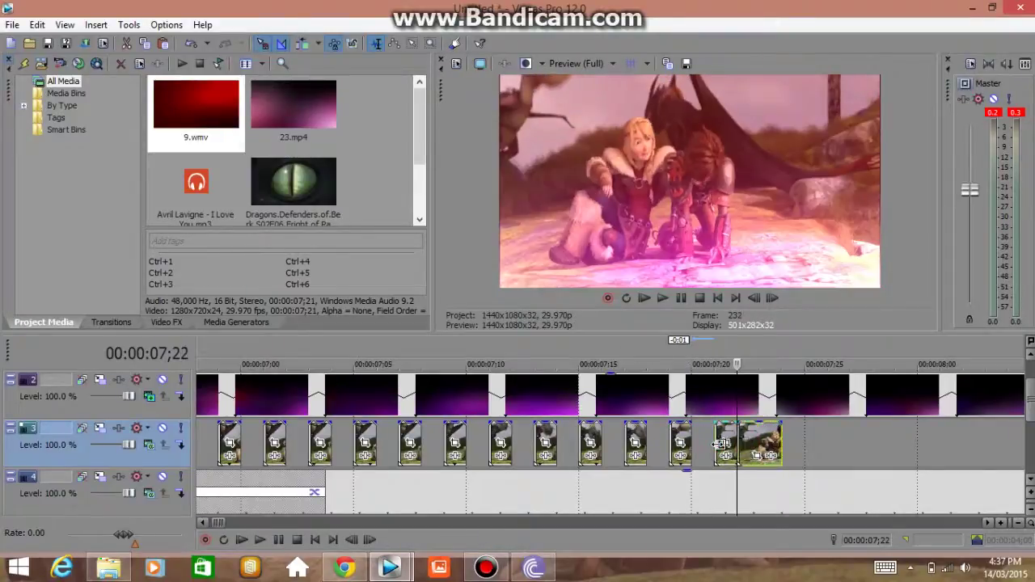
pyautogui.hotkey('ctrl', 'v')
pyautogui.click(752, 436)
pyautogui.press('Delete')
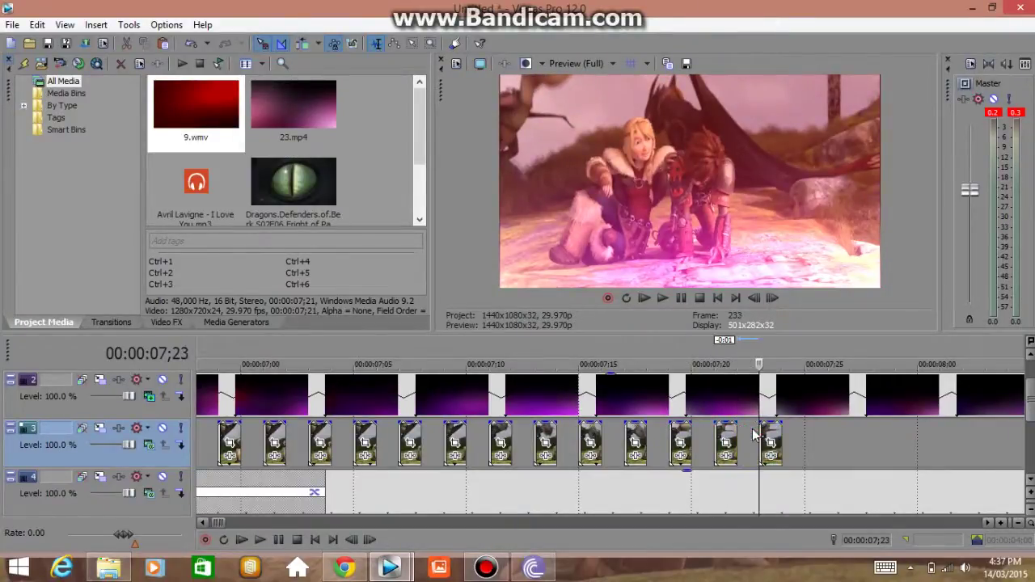
pyautogui.scroll(-3, 751, 428)
pyautogui.scroll(-2, 752, 429)
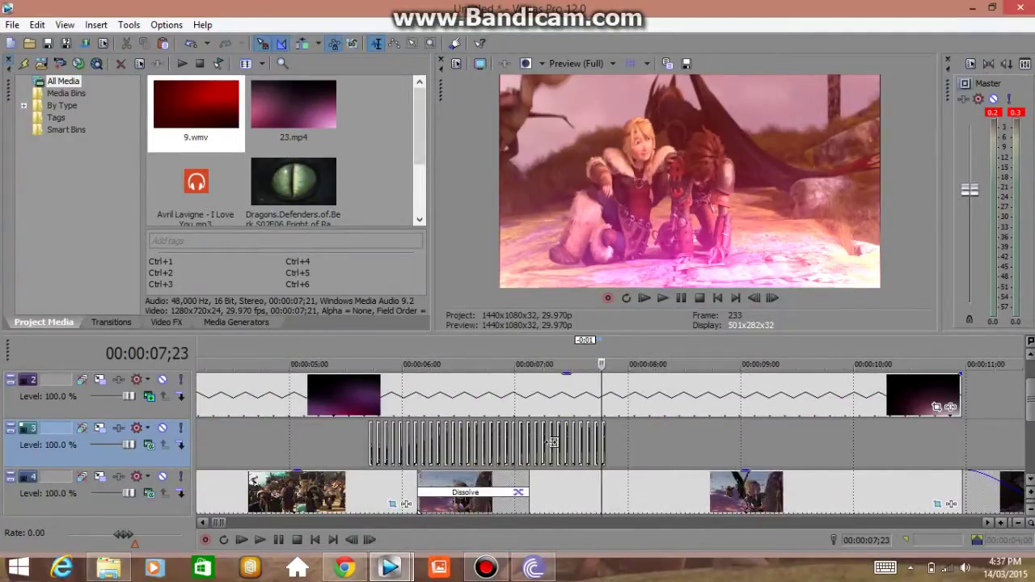
pyautogui.click(337, 450)
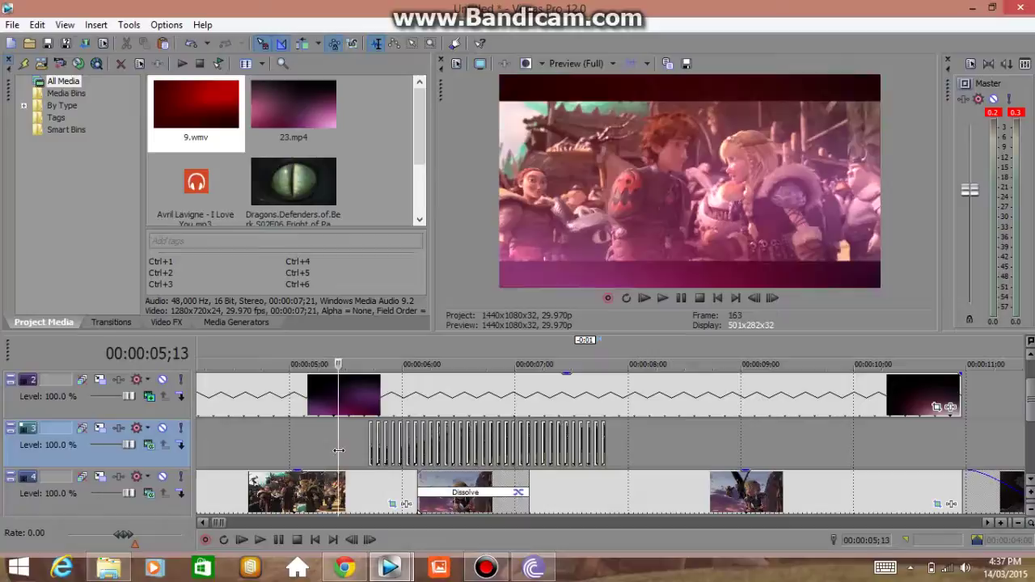
pyautogui.press('space')
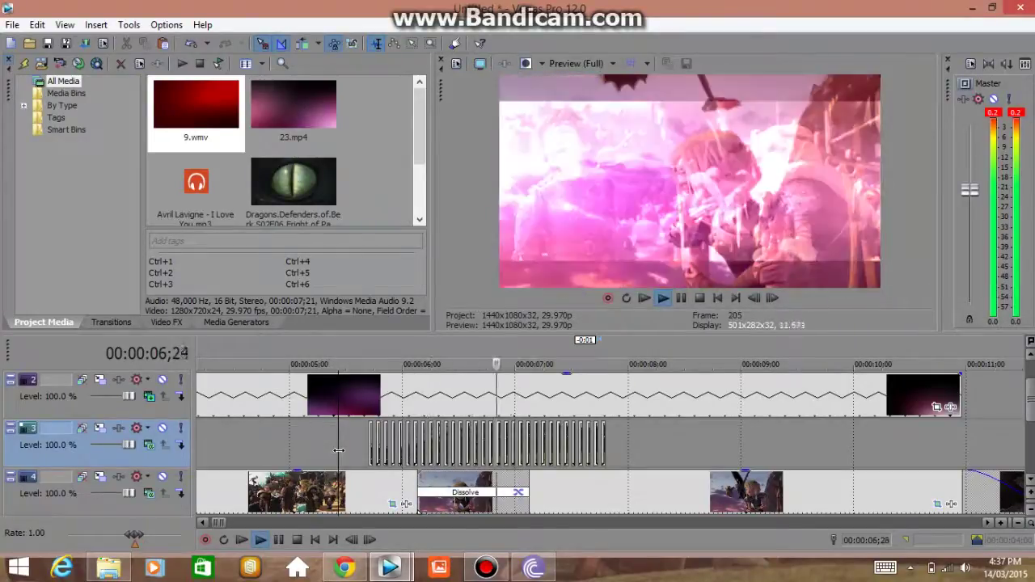
pyautogui.press('space')
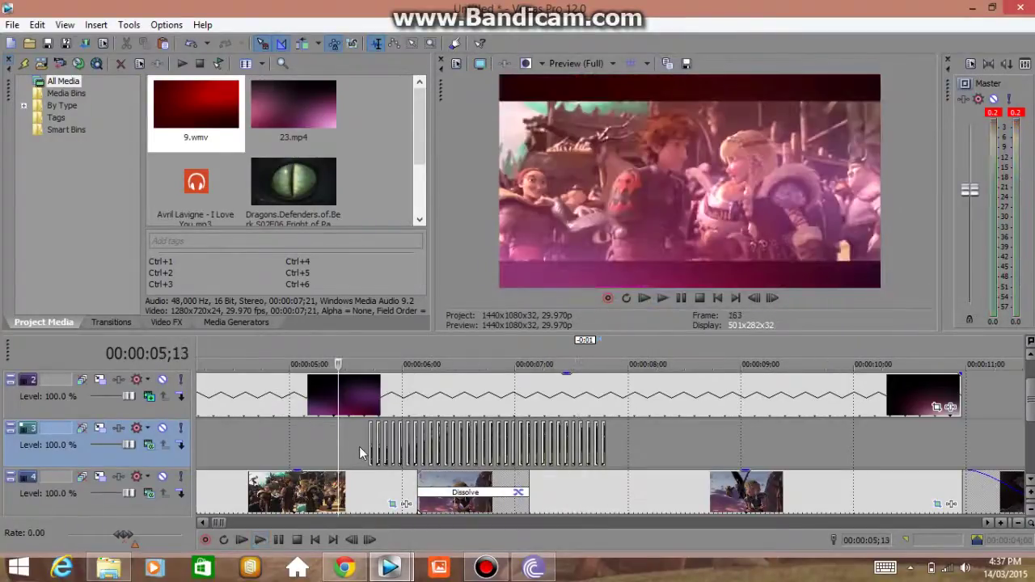
pyautogui.click(367, 450)
pyautogui.press('space')
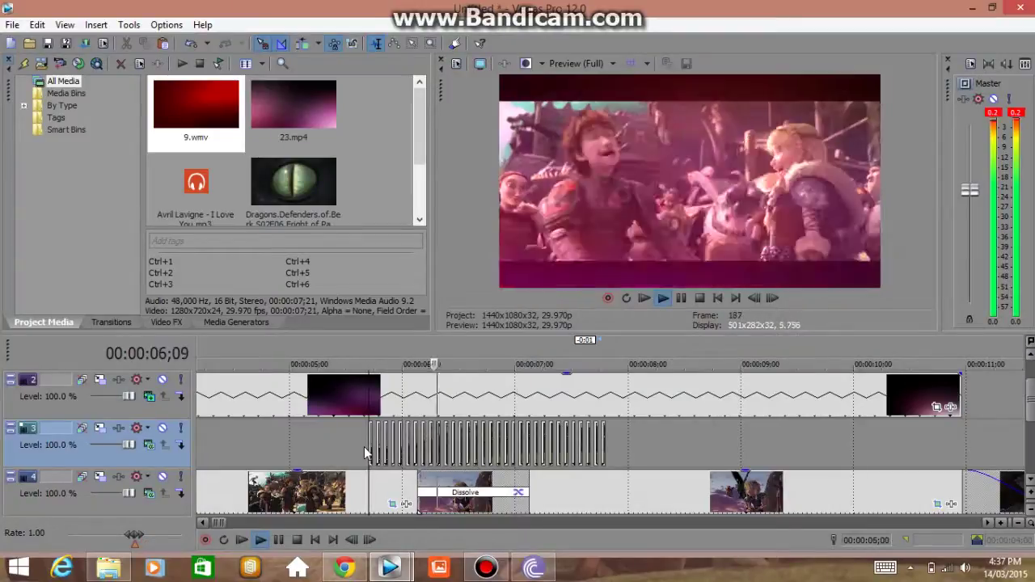
pyautogui.press('space')
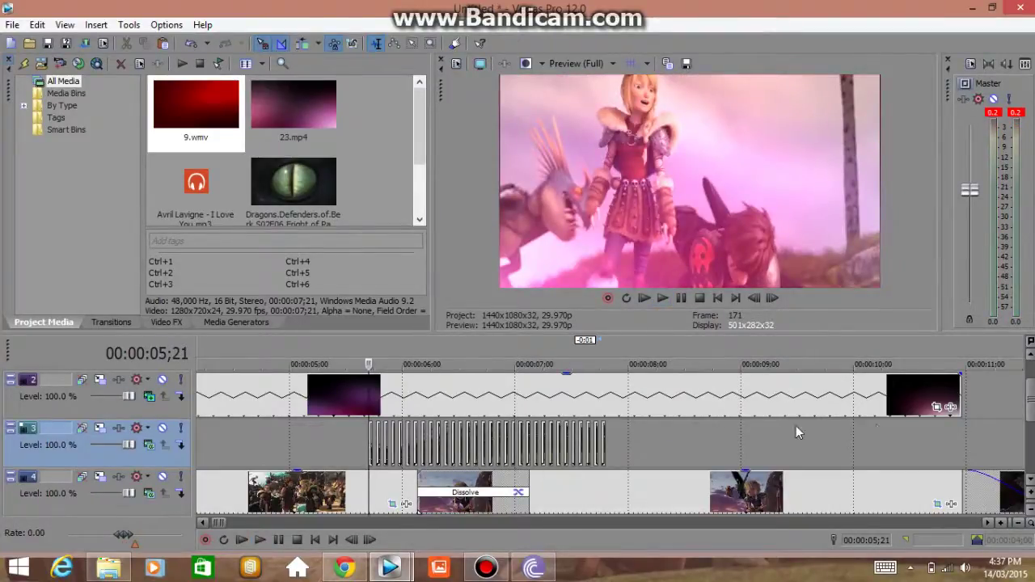
pyautogui.scroll(-1, 948, 507)
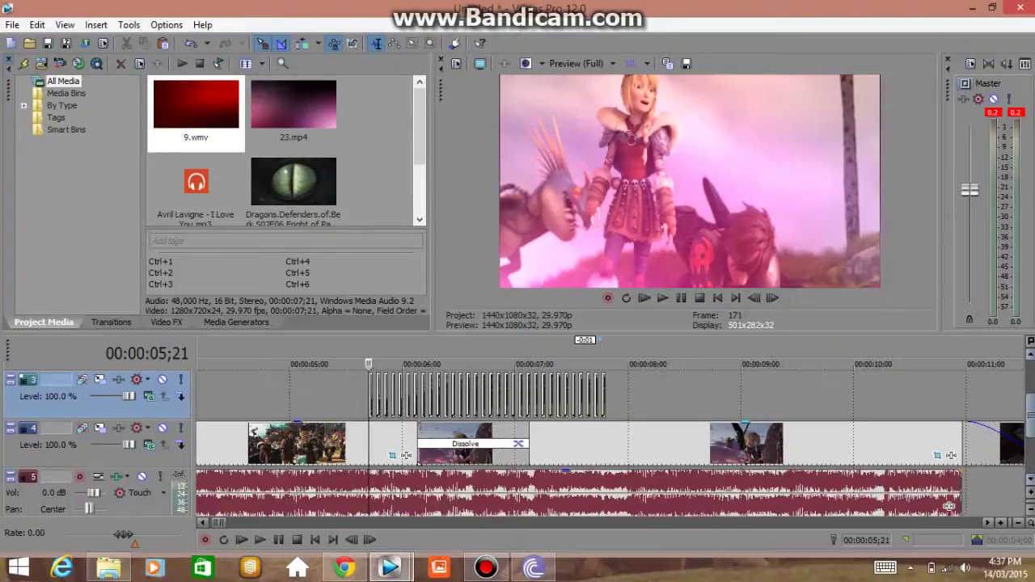
pyautogui.click(375, 485)
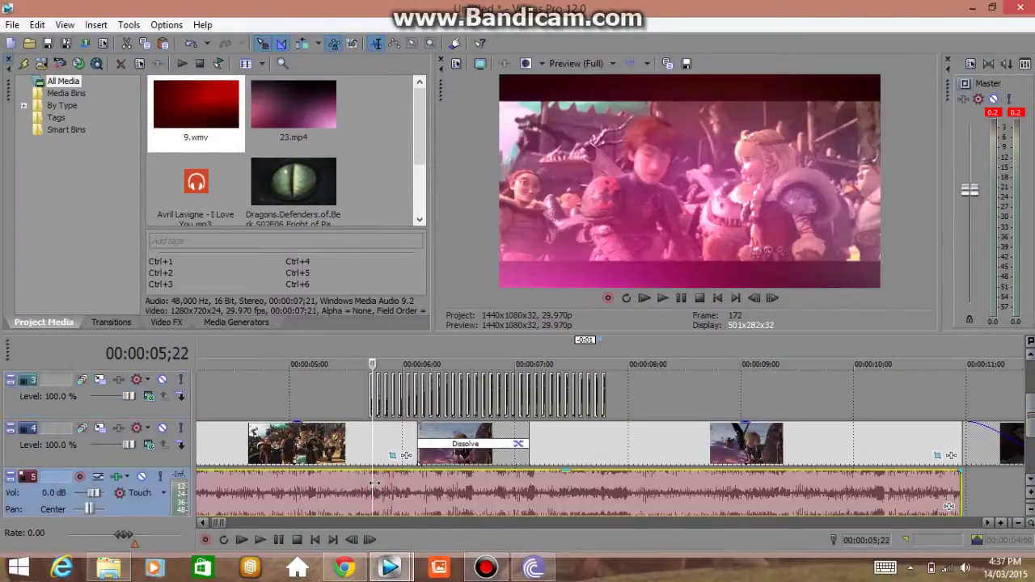
pyautogui.scroll(2, 374, 483)
pyautogui.scroll(1, 374, 484)
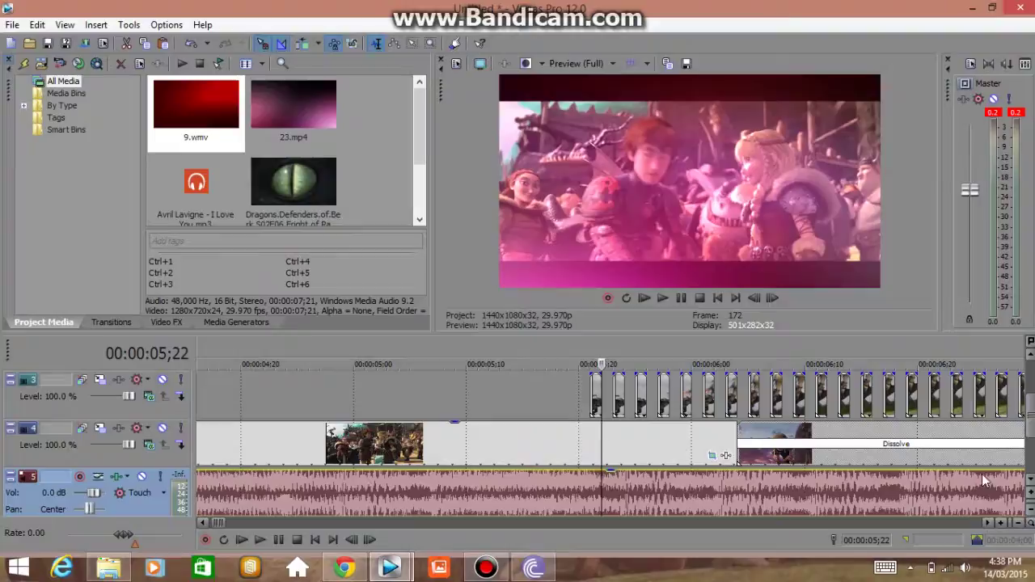
pyautogui.scroll(-1, 725, 455)
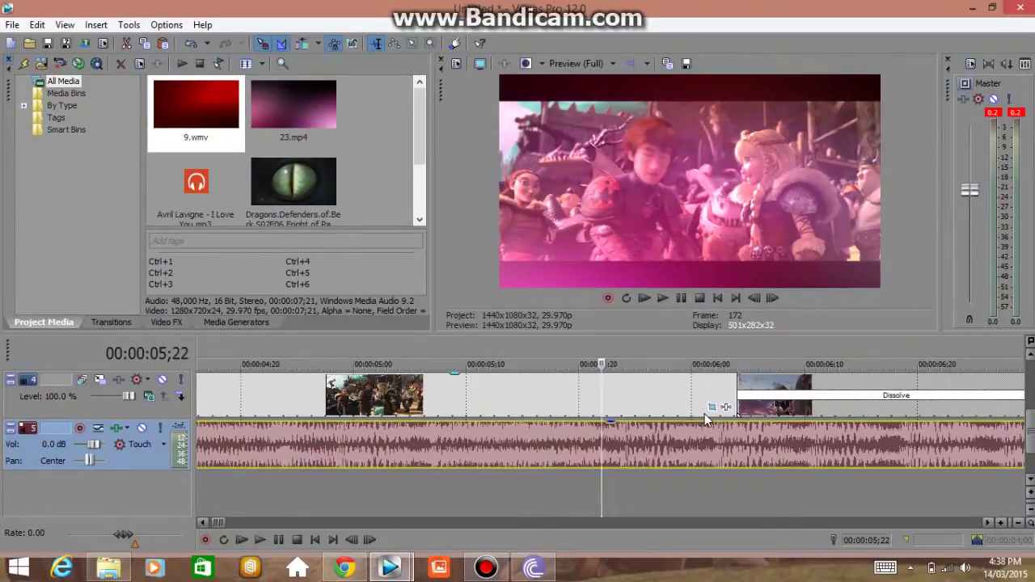
pyautogui.hotkey('ctrl', 'shift', 'q')
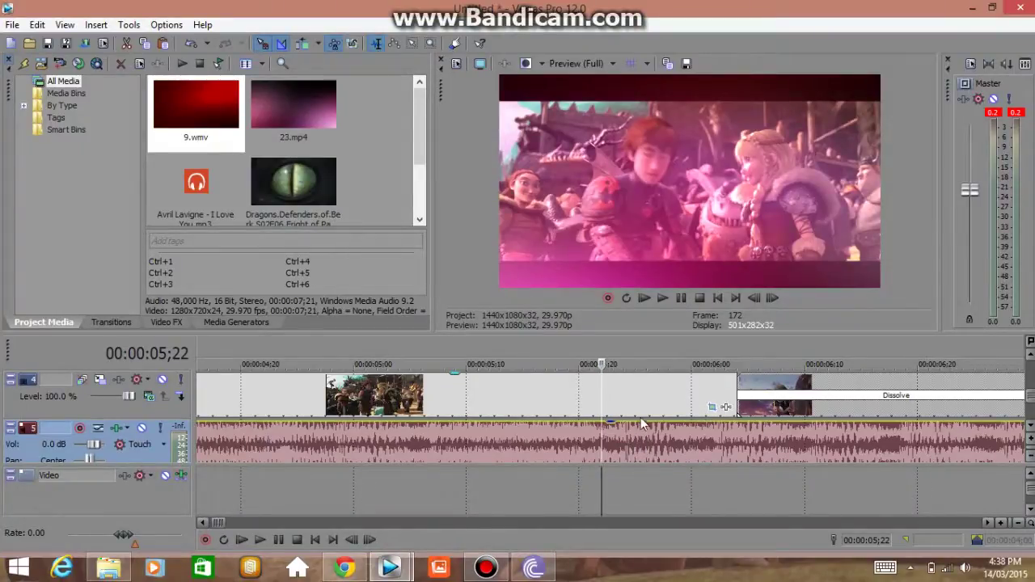
pyautogui.click(596, 400)
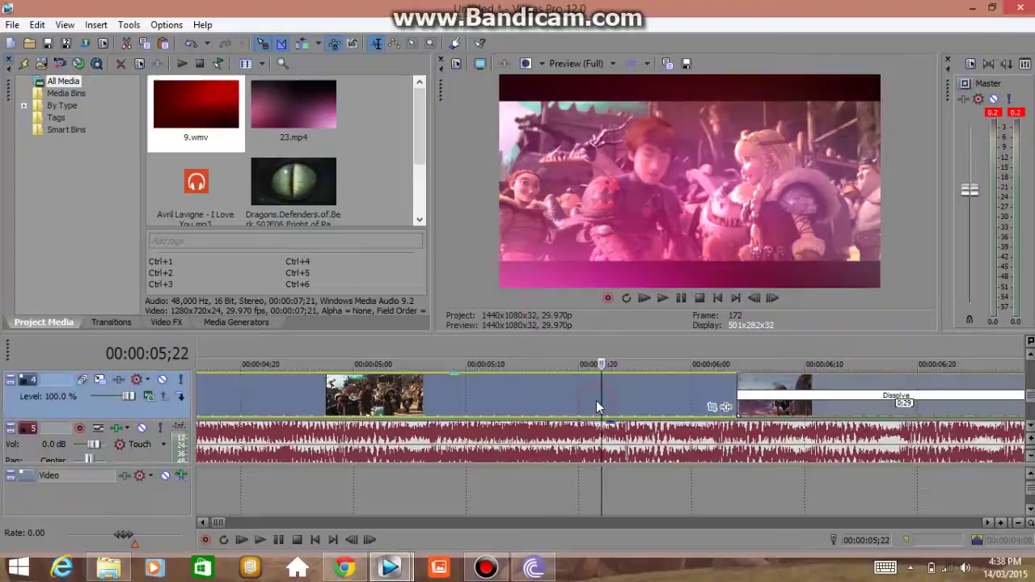
pyautogui.click(590, 401)
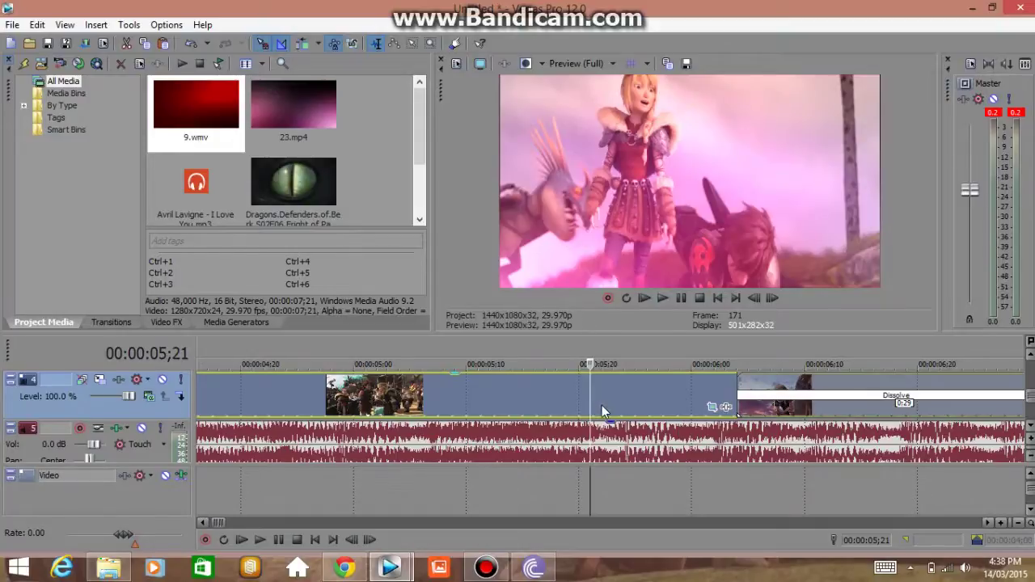
pyautogui.click(598, 405)
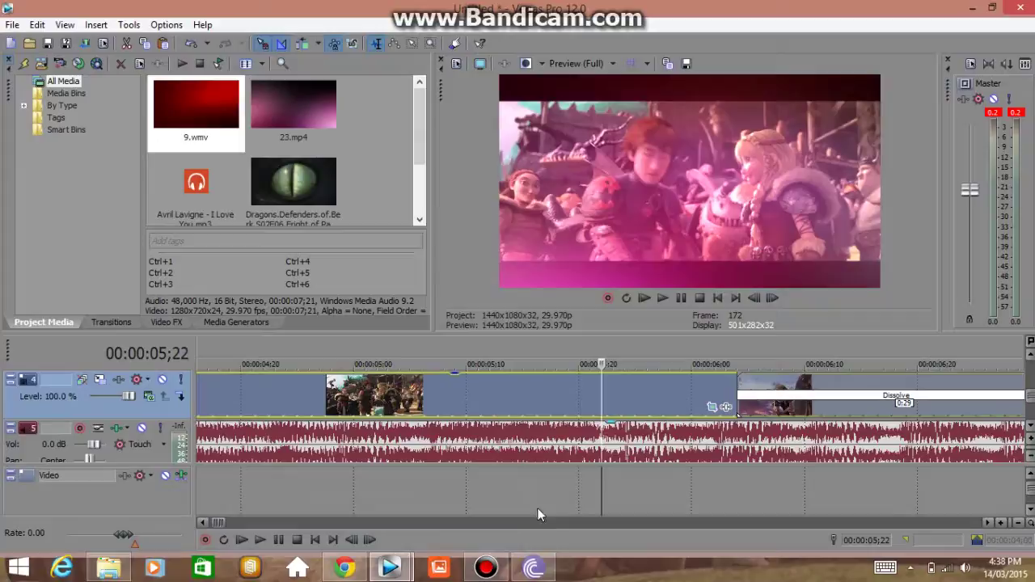
pyautogui.click(565, 494)
pyautogui.press('space')
pyautogui.press('space')
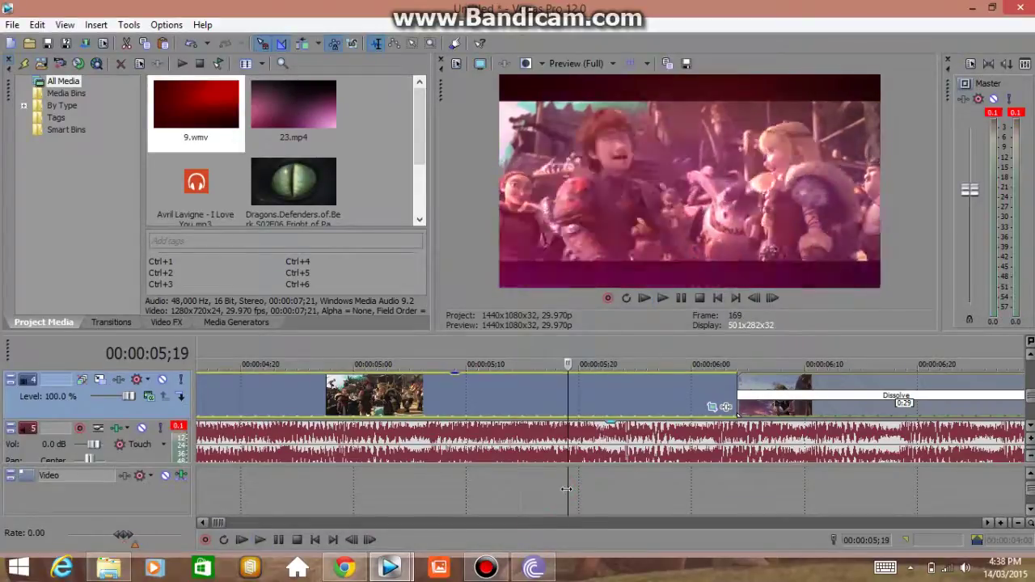
pyautogui.press('space')
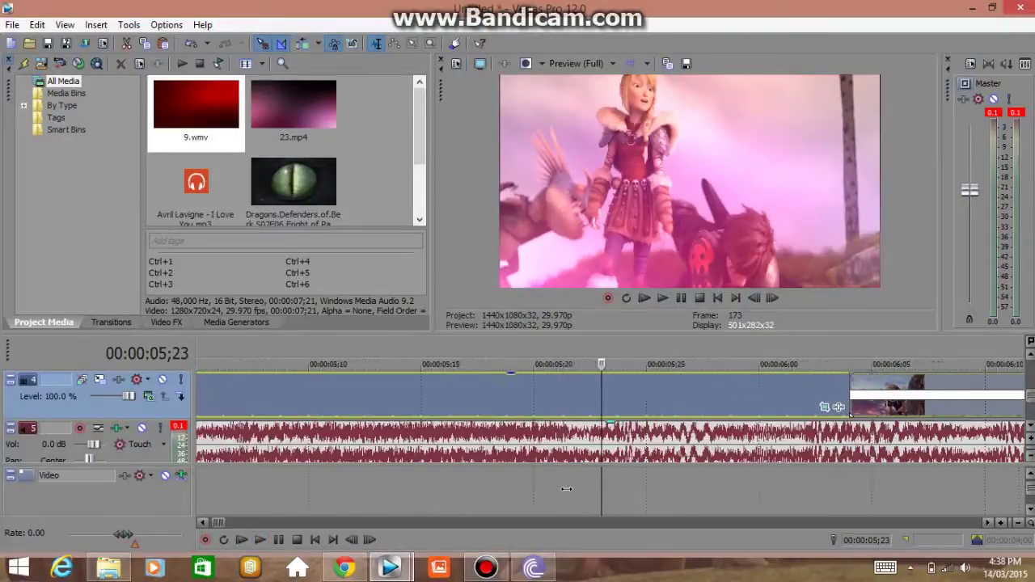
pyautogui.press('space')
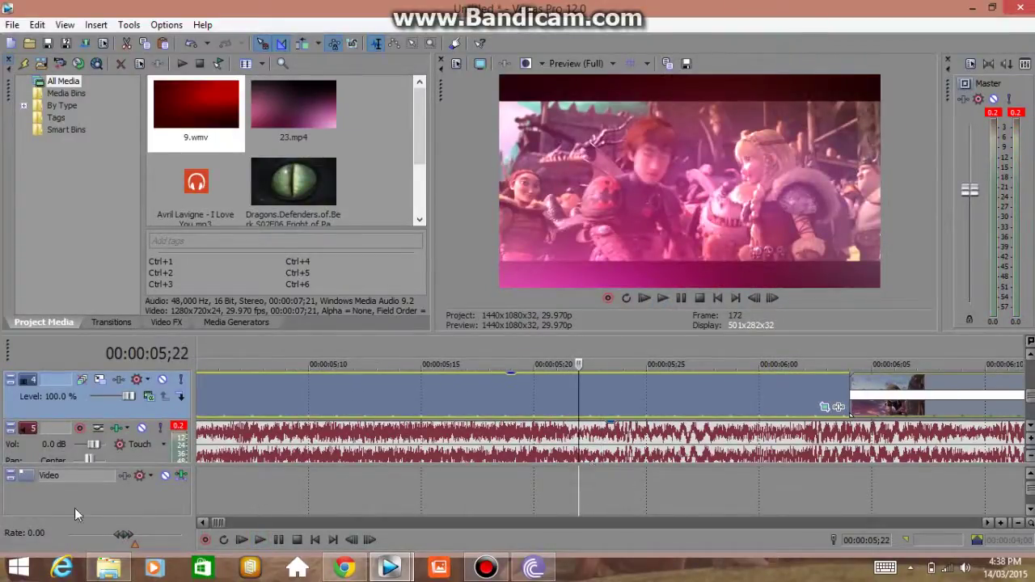
# - Add a Fade to Color envelope to the video bus track and confirm it is on
pyautogui.rightClick(118, 501)
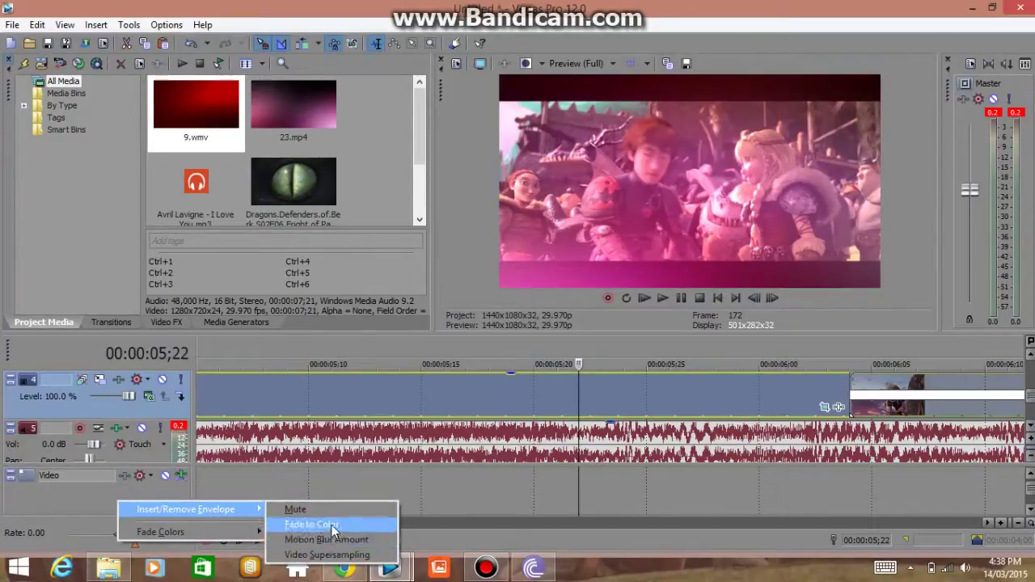
pyautogui.click(331, 527)
pyautogui.rightClick(164, 499)
pyautogui.moveTo(231, 508)
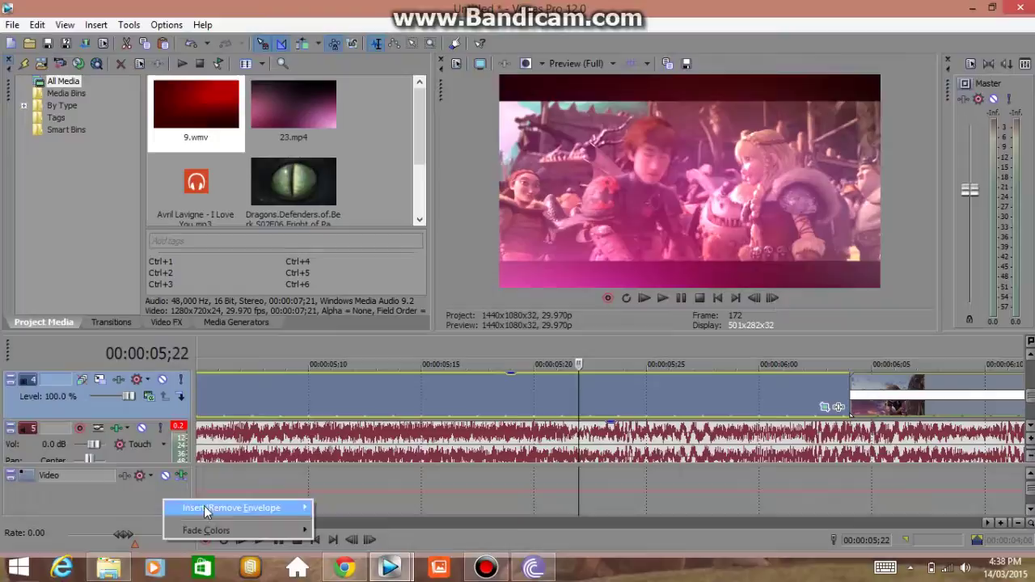
pyautogui.click(76, 522)
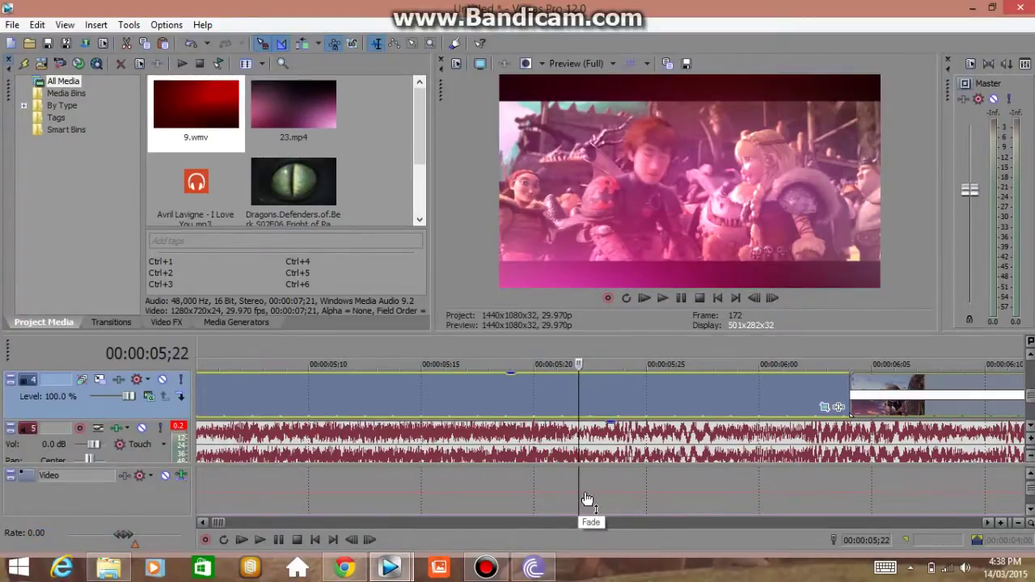
# - Create a white flash peaking at 5;23 and falling back by 5;26
pyautogui.scroll(2, 581, 495)
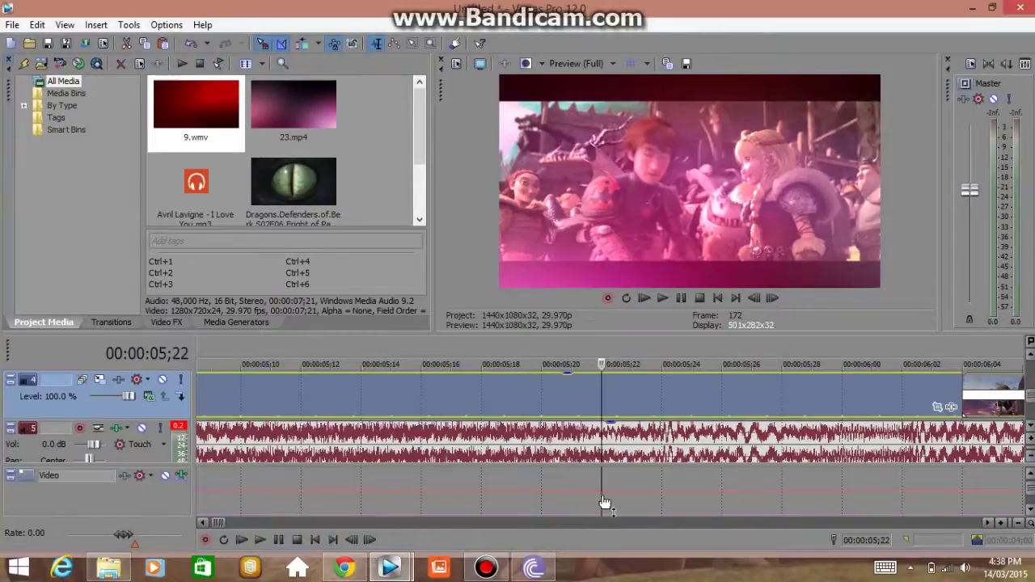
pyautogui.click(624, 490)
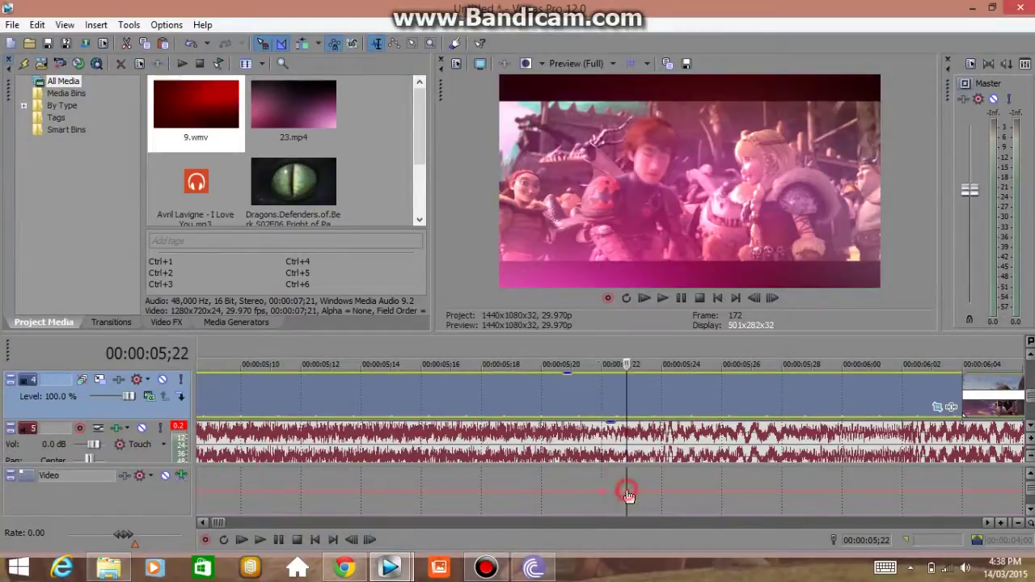
pyautogui.moveTo(622, 467); pyautogui.dragTo(627, 469)
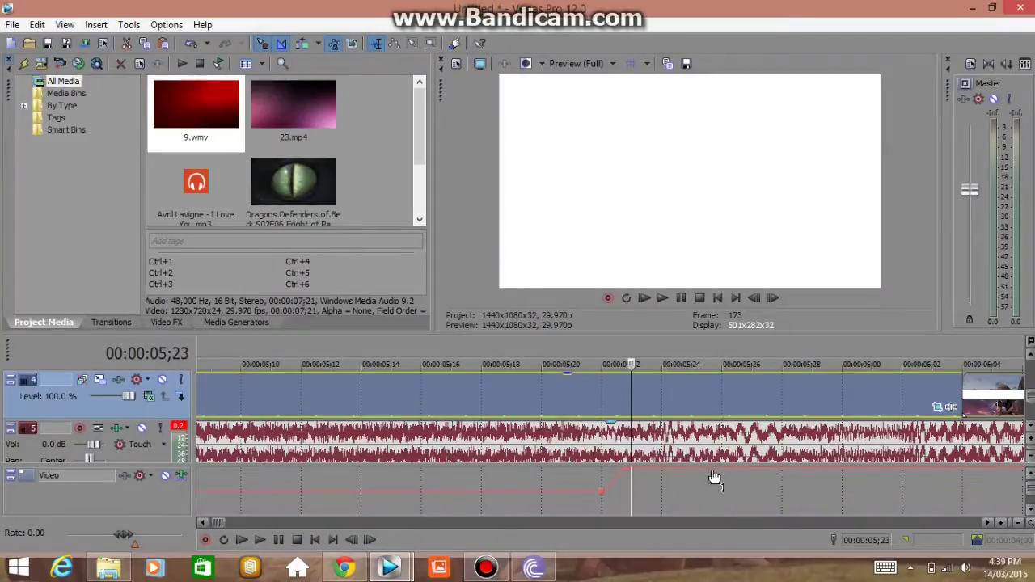
pyautogui.click(721, 471)
pyautogui.moveTo(721, 478); pyautogui.dragTo(718, 500)
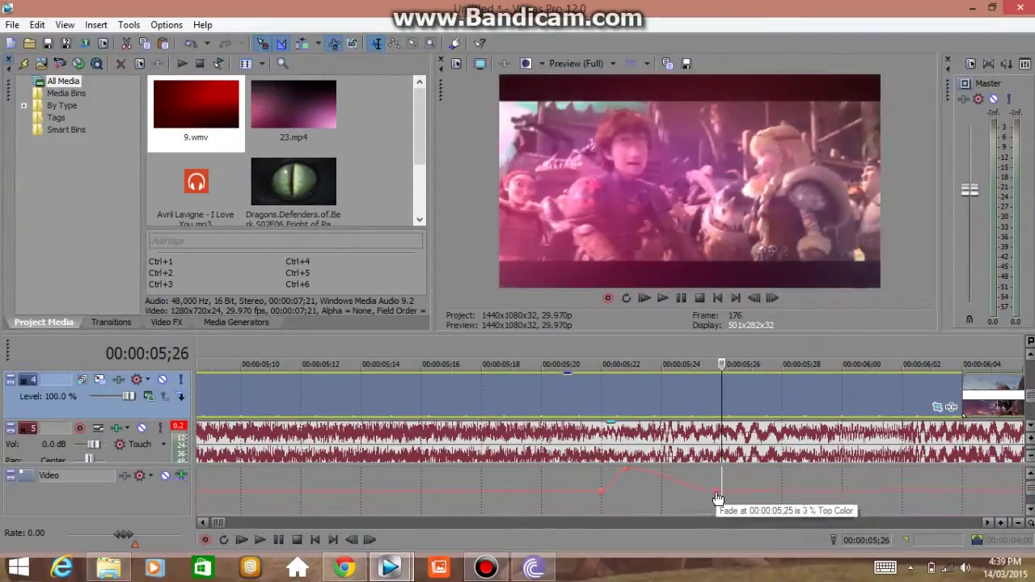
pyautogui.click(578, 475)
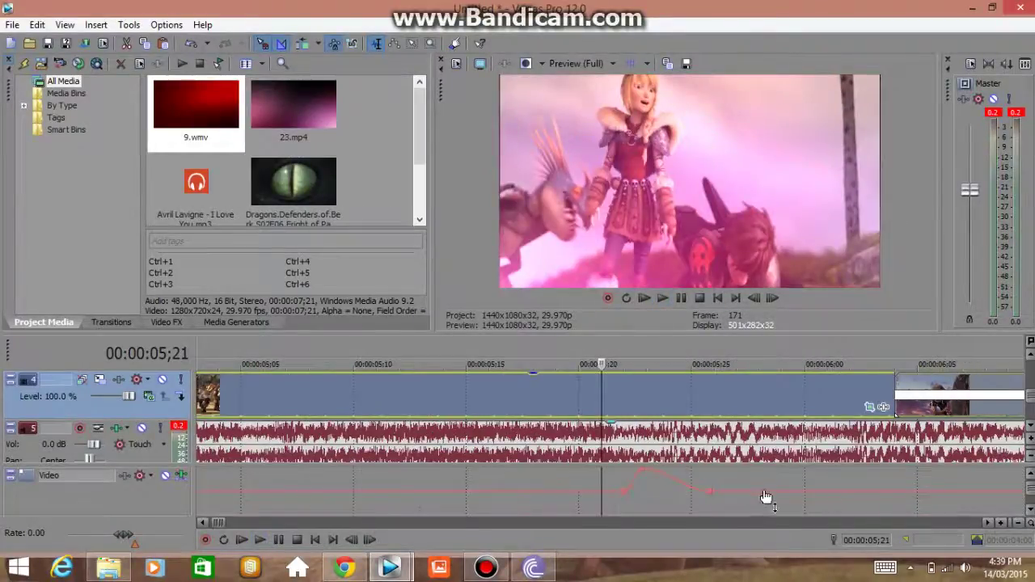
pyautogui.click(716, 474)
# - Add a second flash rising to full white at 6;01 and dropping by 6;04
pyautogui.scroll(-1, 717, 475)
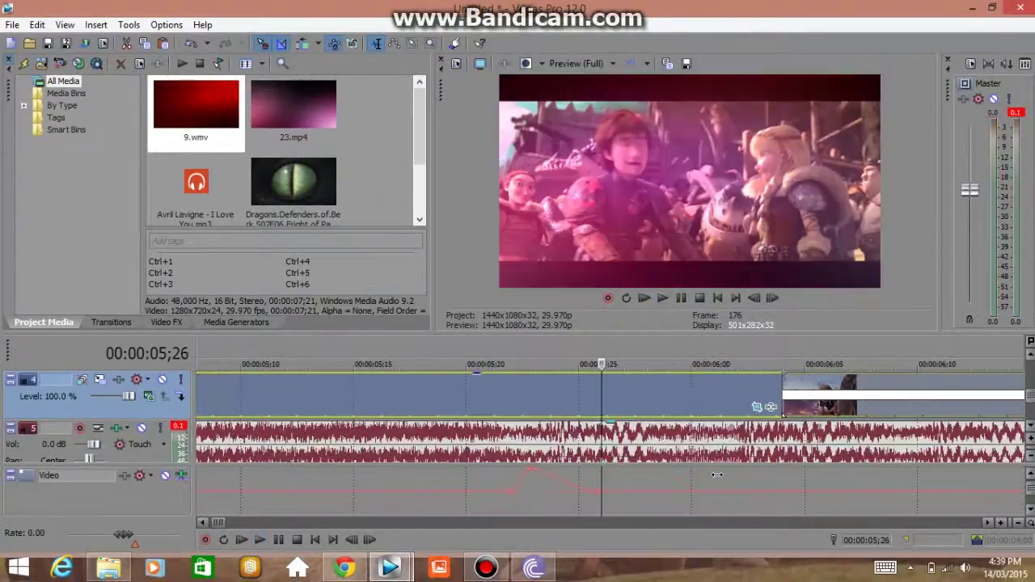
pyautogui.click(718, 477)
pyautogui.scroll(1, 724, 478)
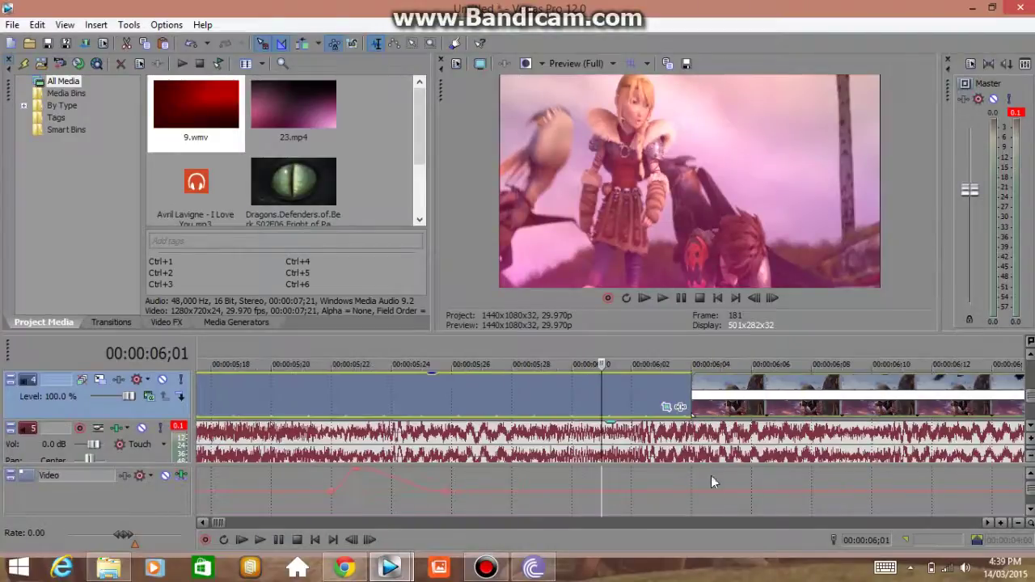
pyautogui.doubleClick(620, 491)
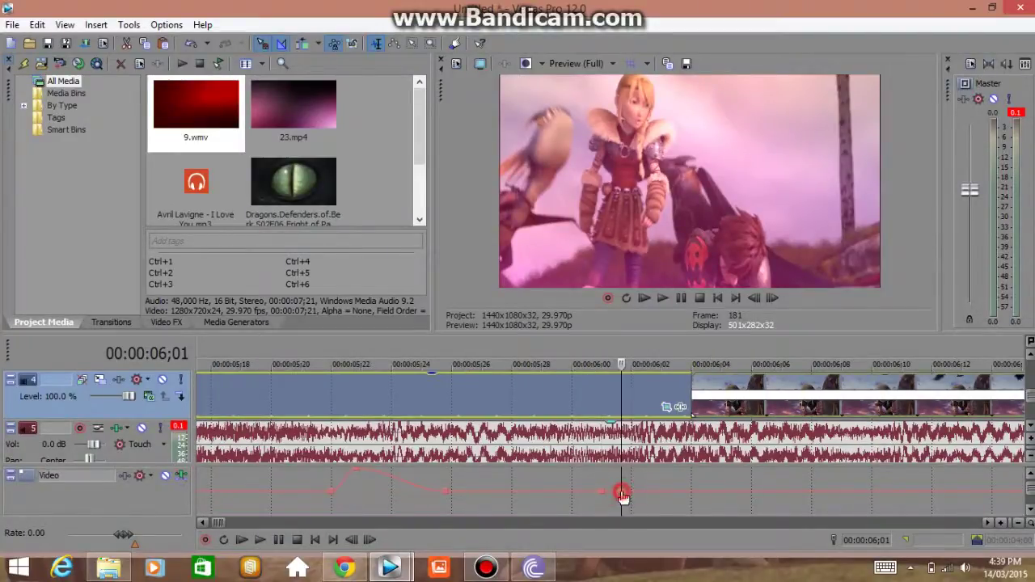
pyautogui.moveTo(620, 491); pyautogui.dragTo(621, 469)
pyautogui.doubleClick(697, 471)
pyautogui.moveTo(697, 471); pyautogui.dragTo(706, 491)
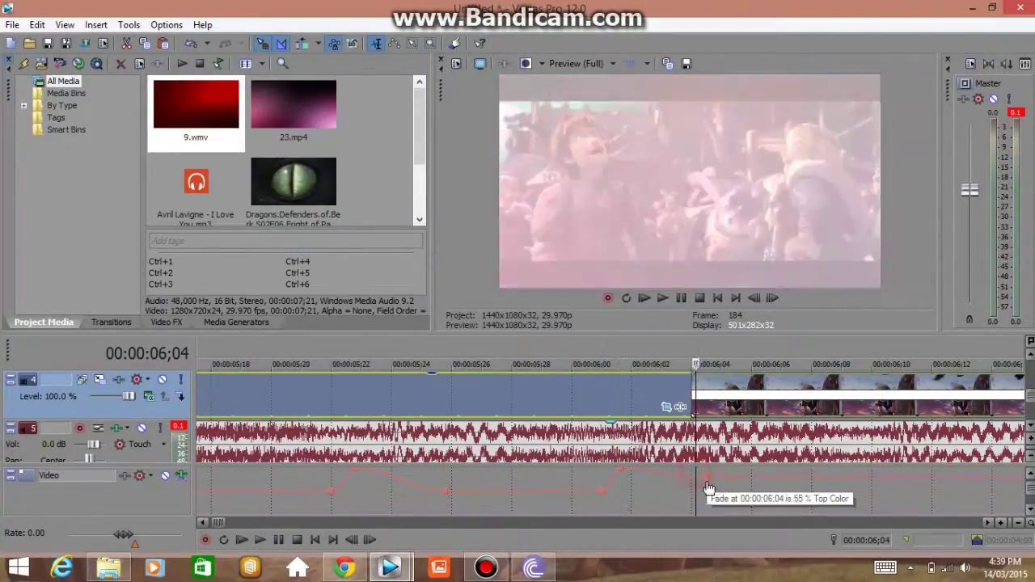
pyautogui.click(566, 477)
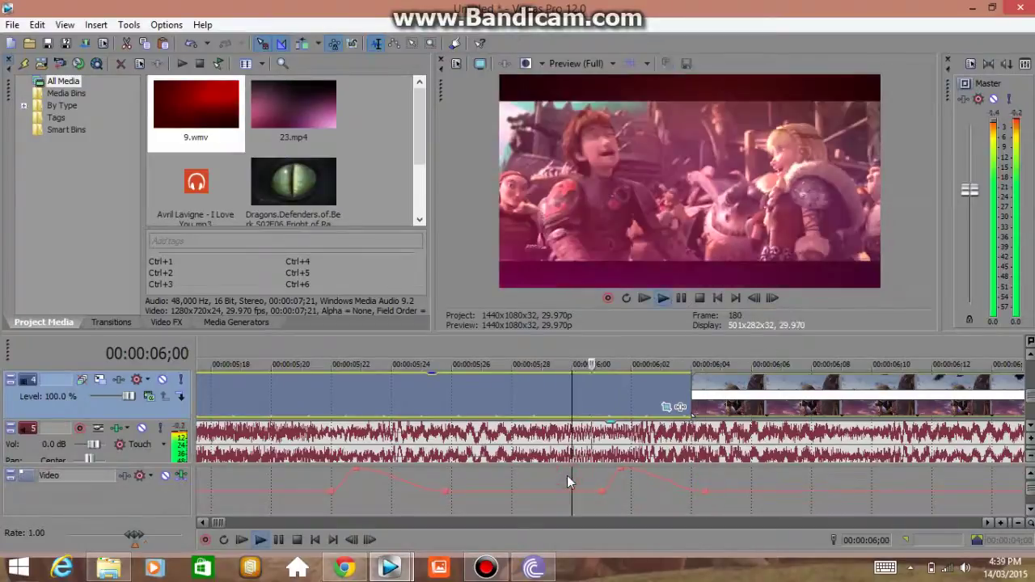
# - Raise a third flash around 6;10, adjust its timing, and play it back
pyautogui.scroll(-1, 566, 477)
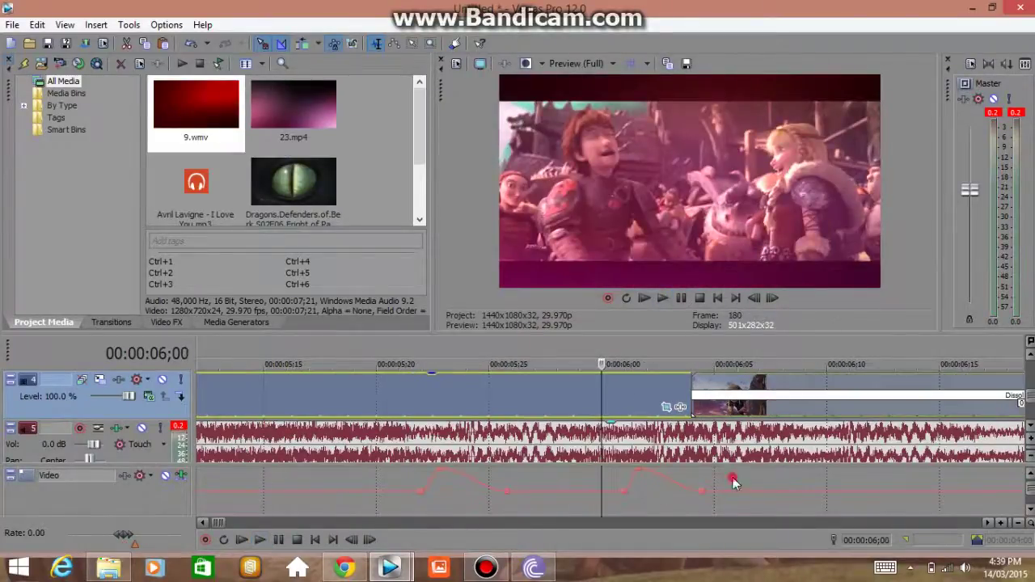
pyautogui.click(732, 479)
pyautogui.scroll(1, 732, 478)
pyautogui.press('Right')
pyautogui.press('Right')
pyautogui.press('Right')
pyautogui.press('Right')
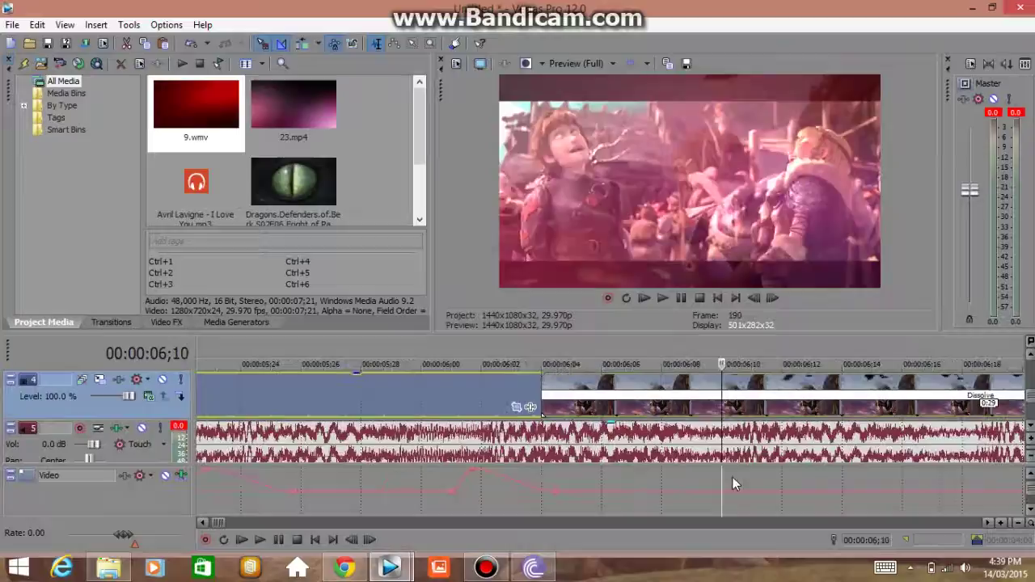
pyautogui.press('Left')
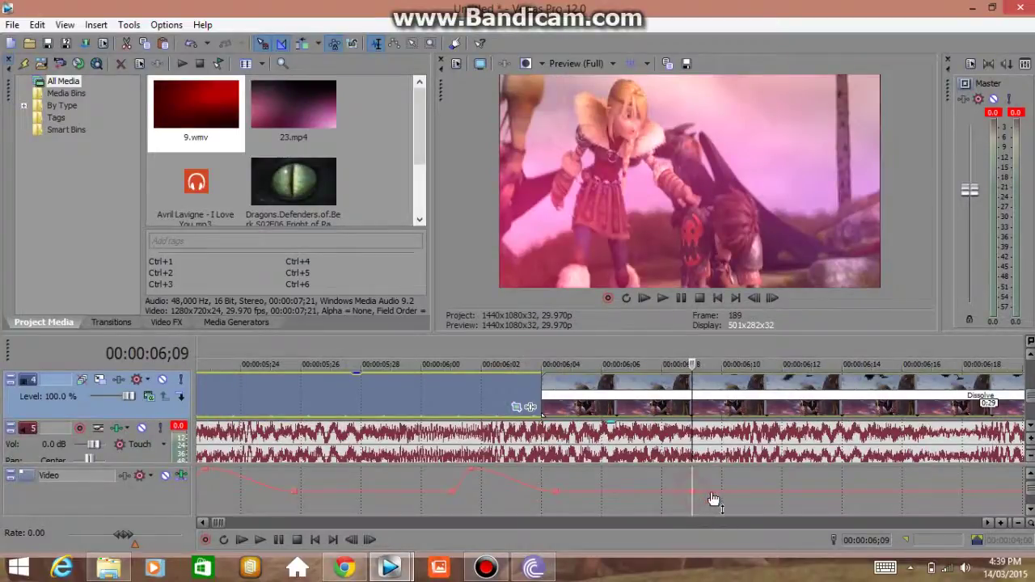
pyautogui.moveTo(729, 496)
pyautogui.mouseDown()
pyautogui.moveTo(801, 465)
pyautogui.moveTo(813, 486)
pyautogui.mouseUp()
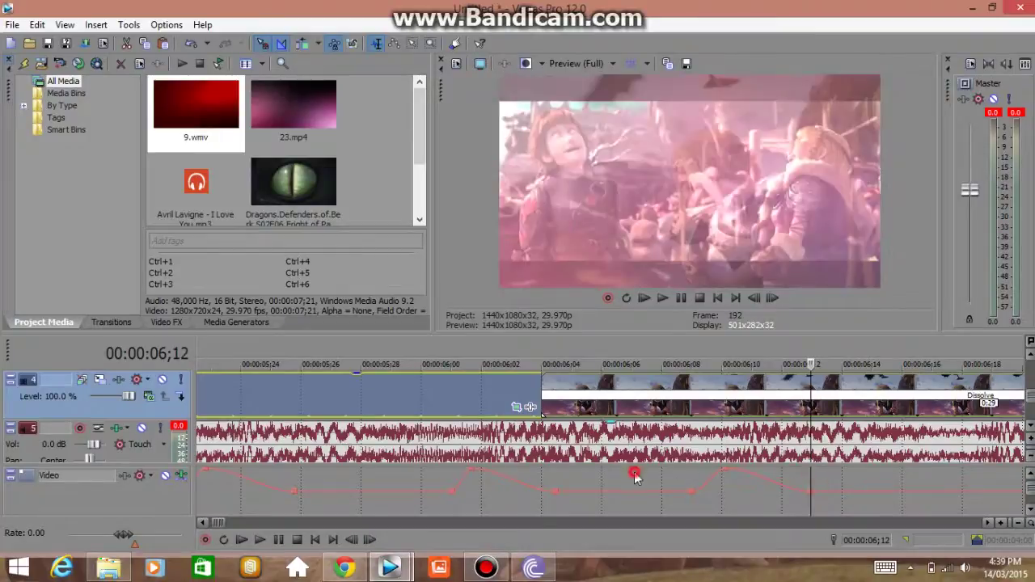
pyautogui.moveTo(635, 477); pyautogui.dragTo(691, 473)
pyautogui.scroll(-1, 633, 472)
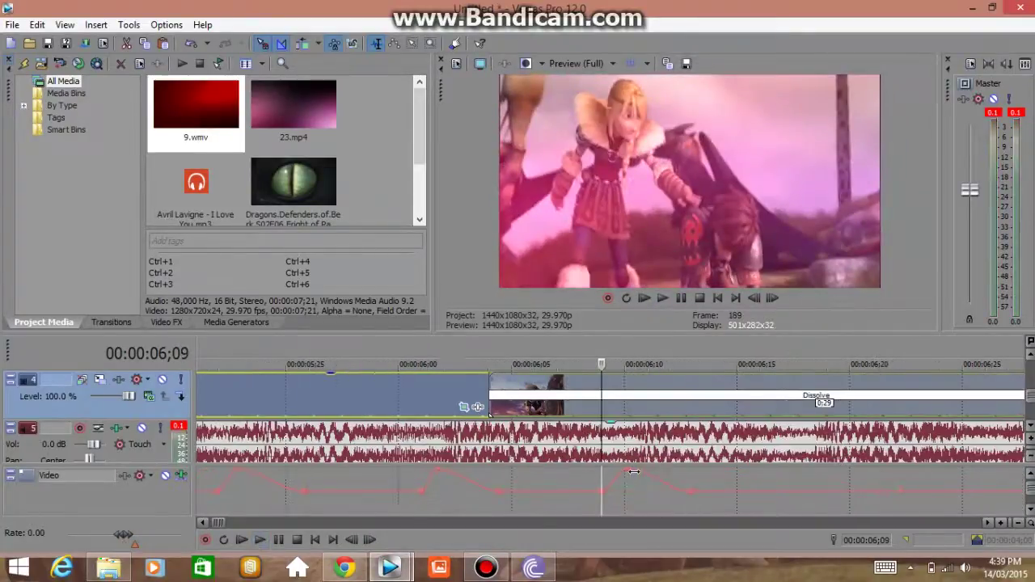
pyautogui.press('space')
# - Add a fade point near 6;20 and preview the flashes so far
pyautogui.scroll(1, 803, 483)
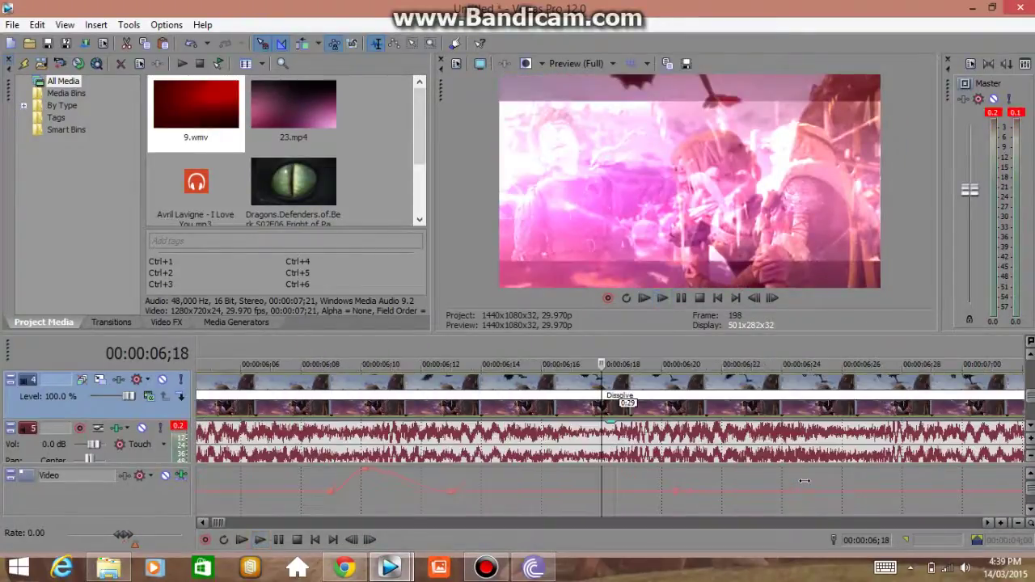
pyautogui.doubleClick(620, 492)
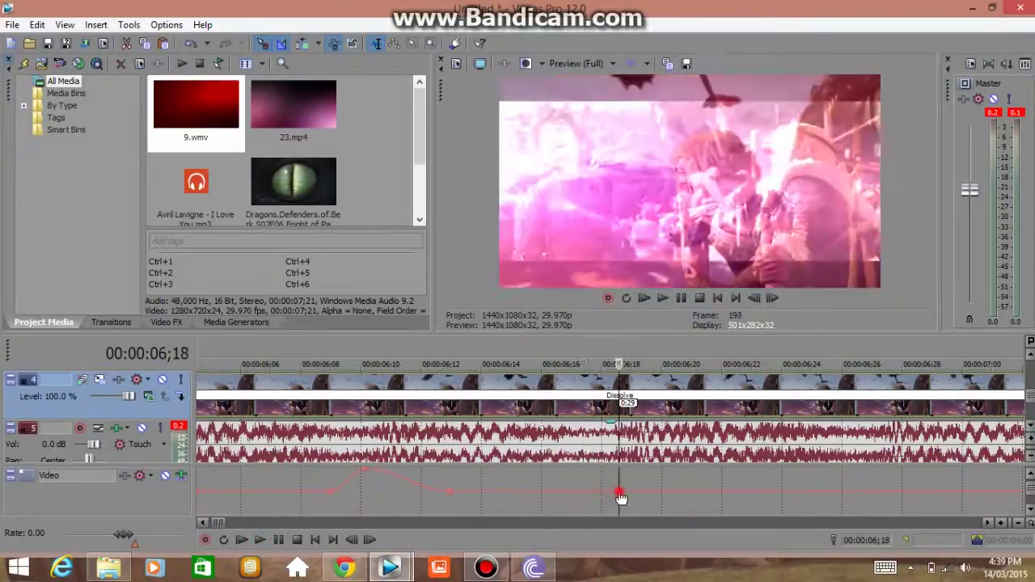
pyautogui.moveTo(620, 493)
pyautogui.mouseDown()
pyautogui.moveTo(704, 475)
pyautogui.moveTo(702, 491)
pyautogui.mouseUp()
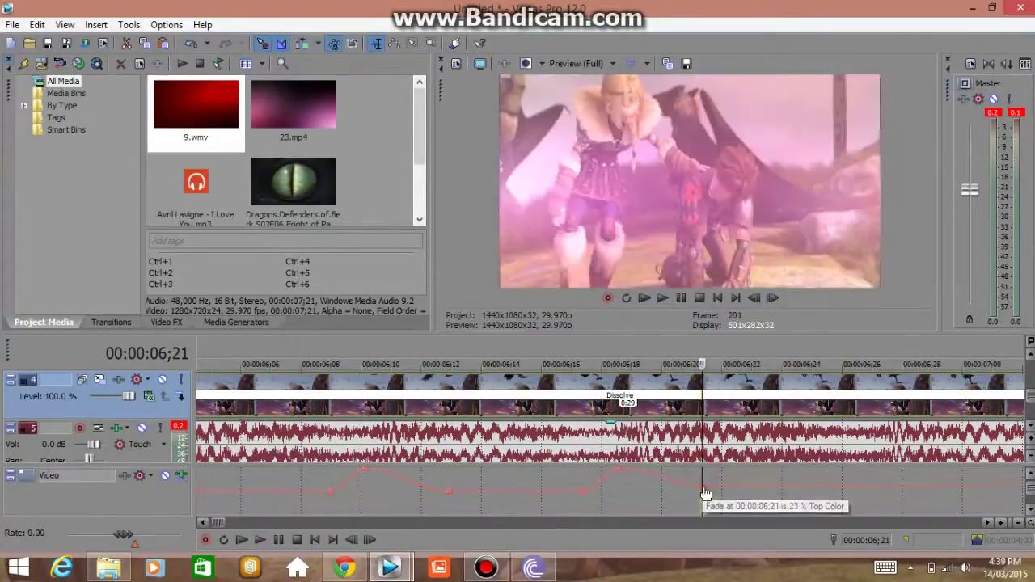
pyautogui.press('space')
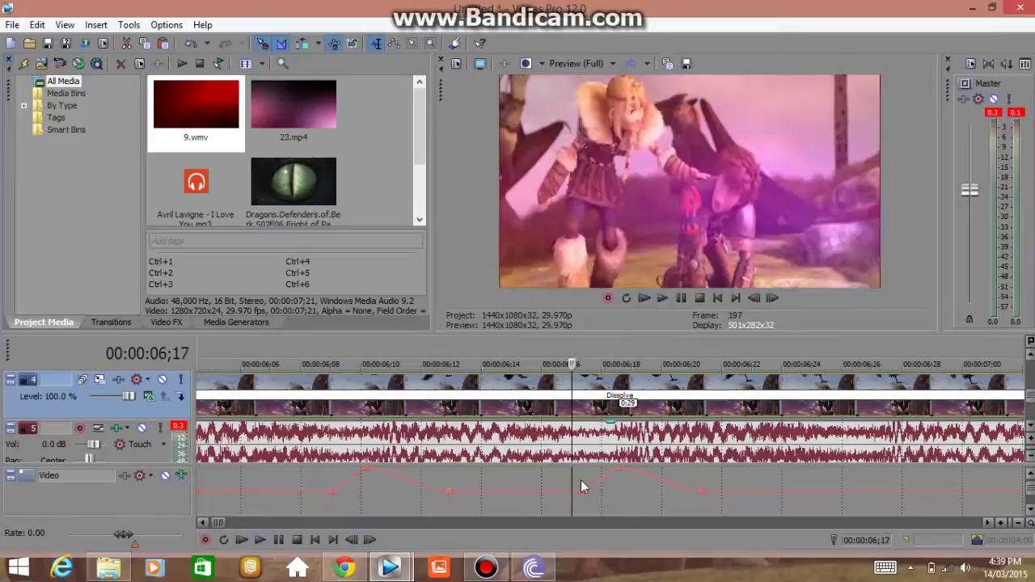
# - Add a flash rising at 6;27, dipping at 7;02, and peaking at 100% white at 7;04
pyautogui.click(871, 478)
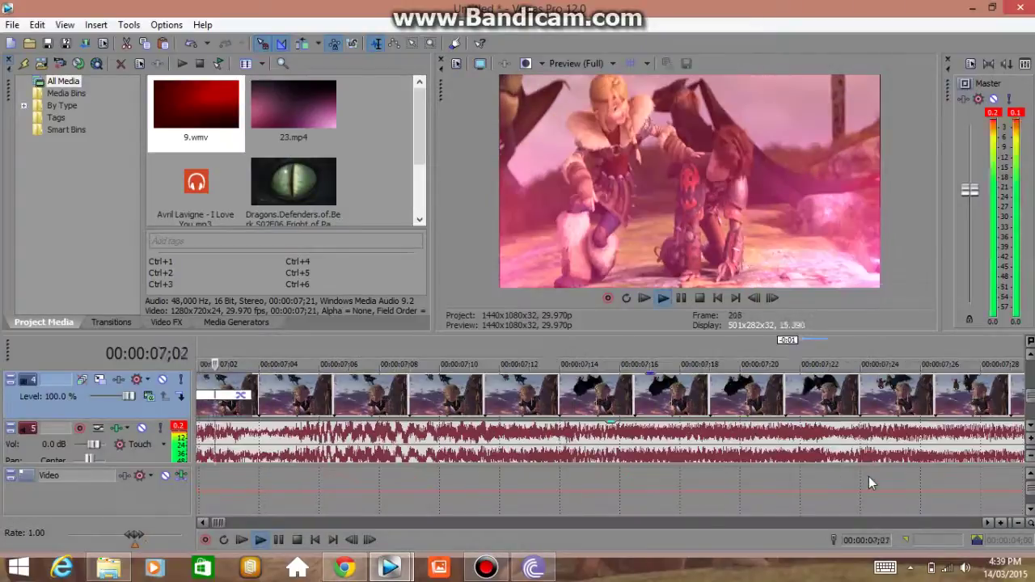
pyautogui.scroll(-2, 868, 476)
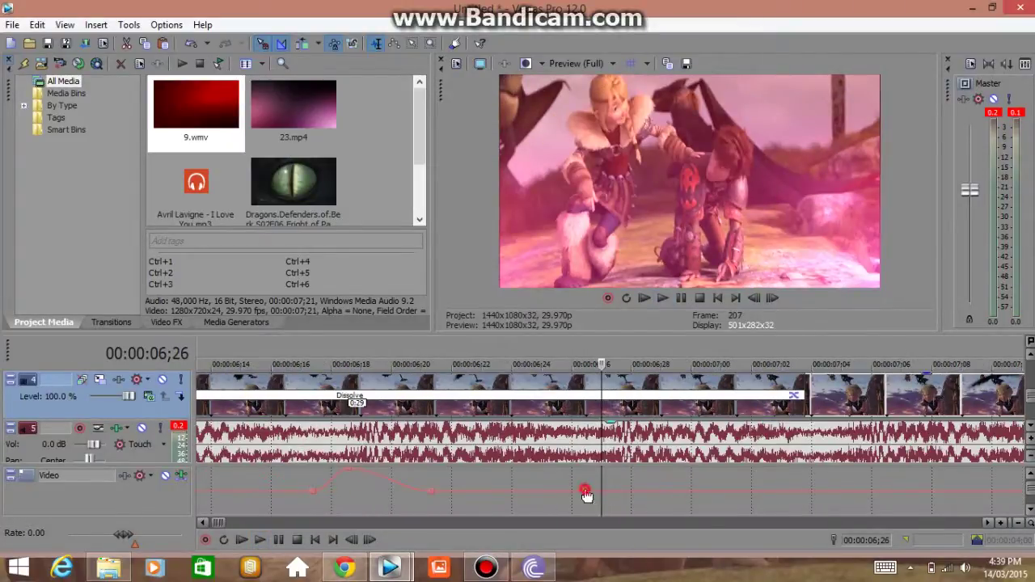
pyautogui.doubleClick(614, 491)
pyautogui.moveTo(615, 489); pyautogui.dragTo(613, 469)
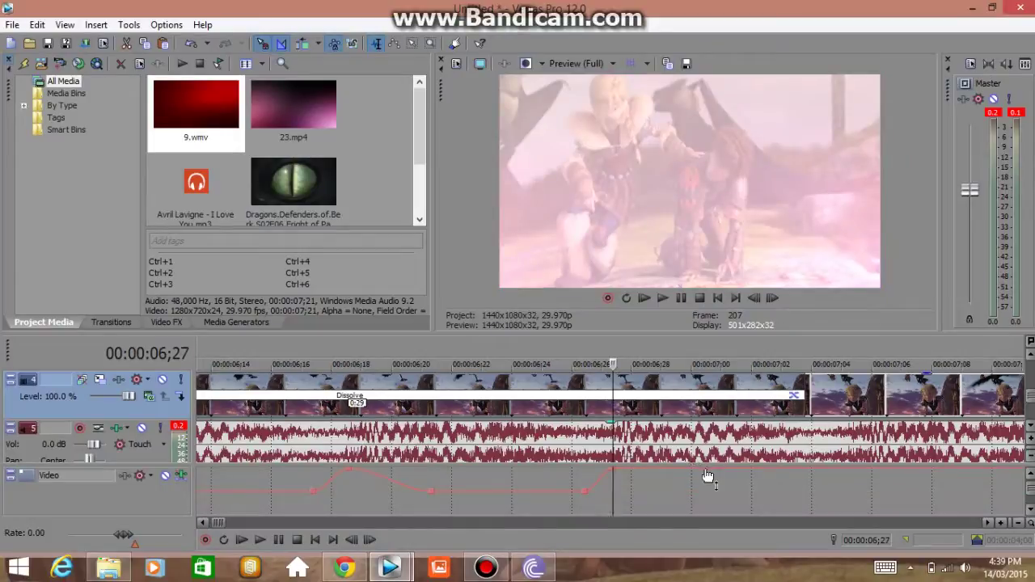
pyautogui.doubleClick(707, 477)
pyautogui.moveTo(707, 477); pyautogui.dragTo(752, 480)
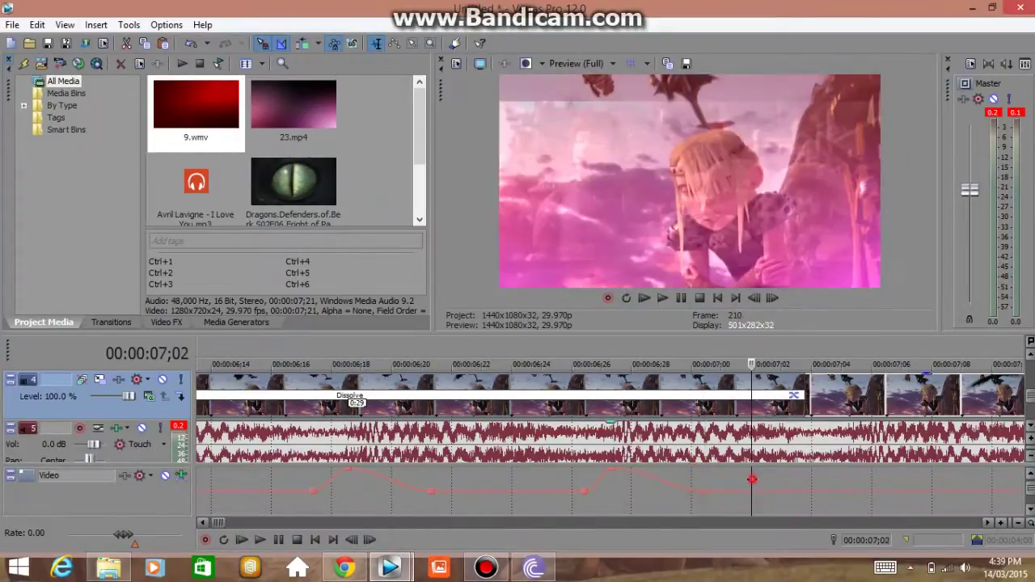
pyautogui.moveTo(752, 479); pyautogui.dragTo(752, 480)
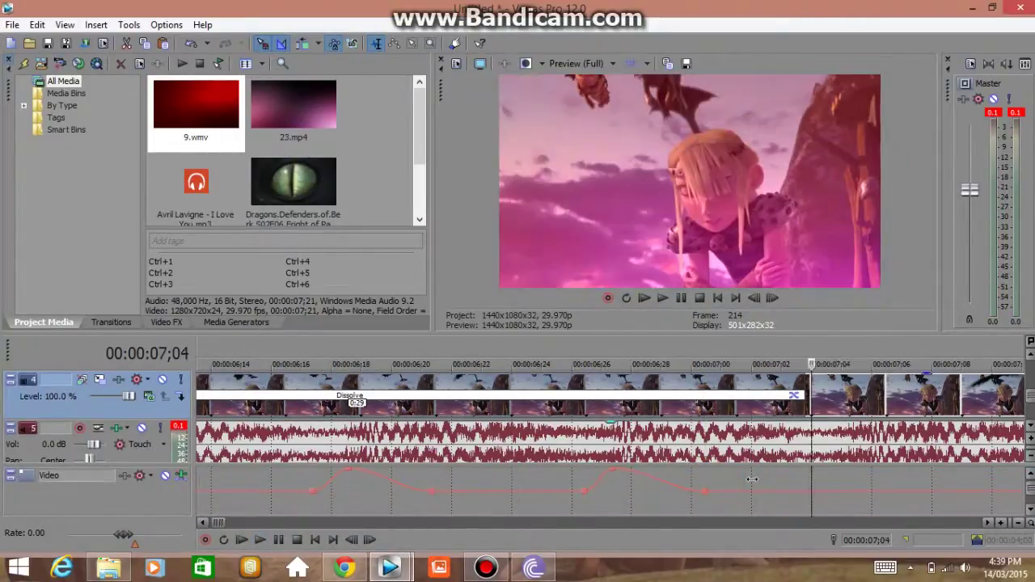
pyautogui.scroll(2, 752, 480)
pyautogui.moveTo(605, 491); pyautogui.dragTo(630, 455)
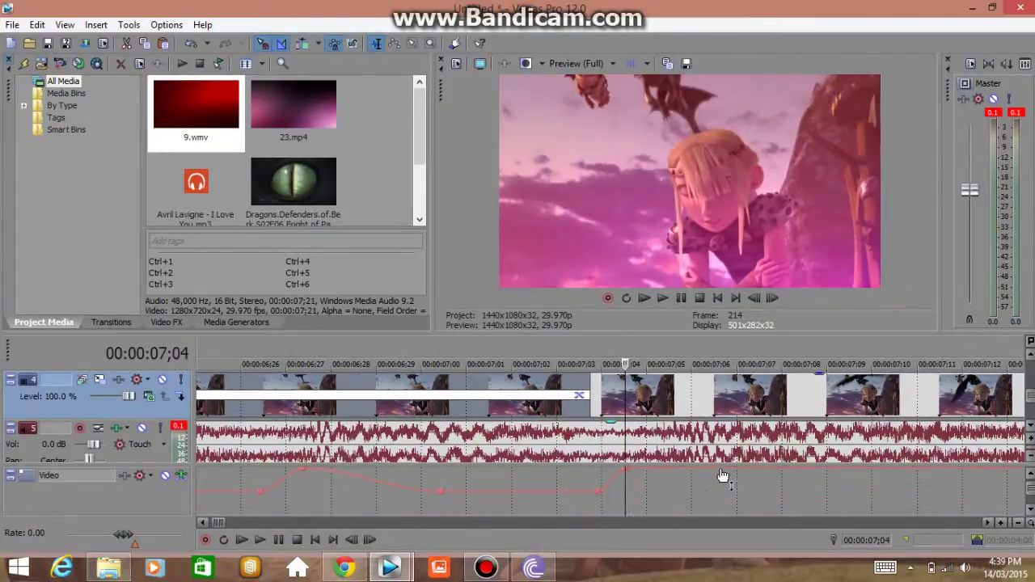
# - Drop the fade to 0% at 7;06, then raise a new 7;13 point to full white
pyautogui.doubleClick(723, 475)
pyautogui.moveTo(723, 472); pyautogui.dragTo(728, 489)
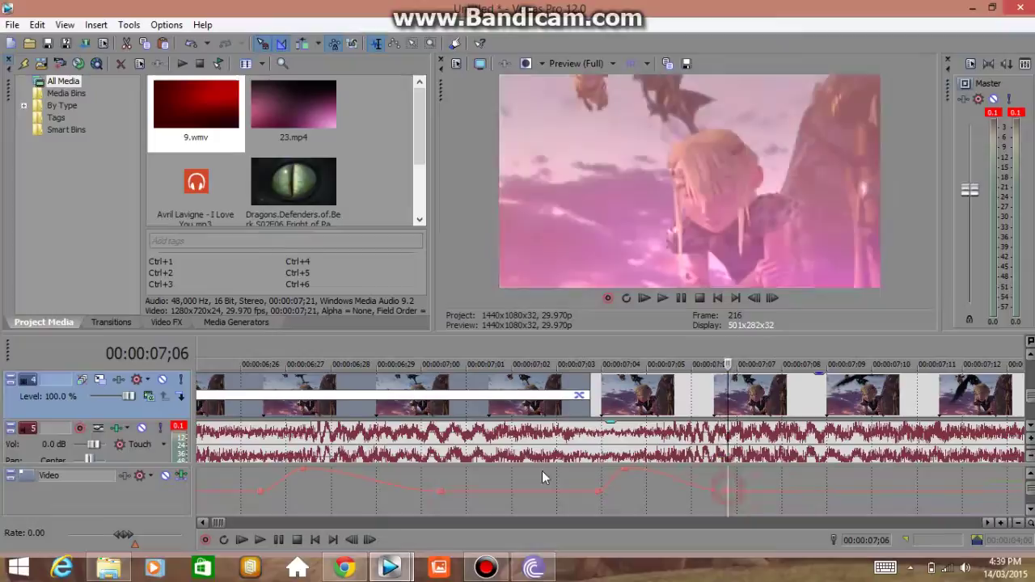
pyautogui.click(540, 475)
pyautogui.scroll(-1, 540, 475)
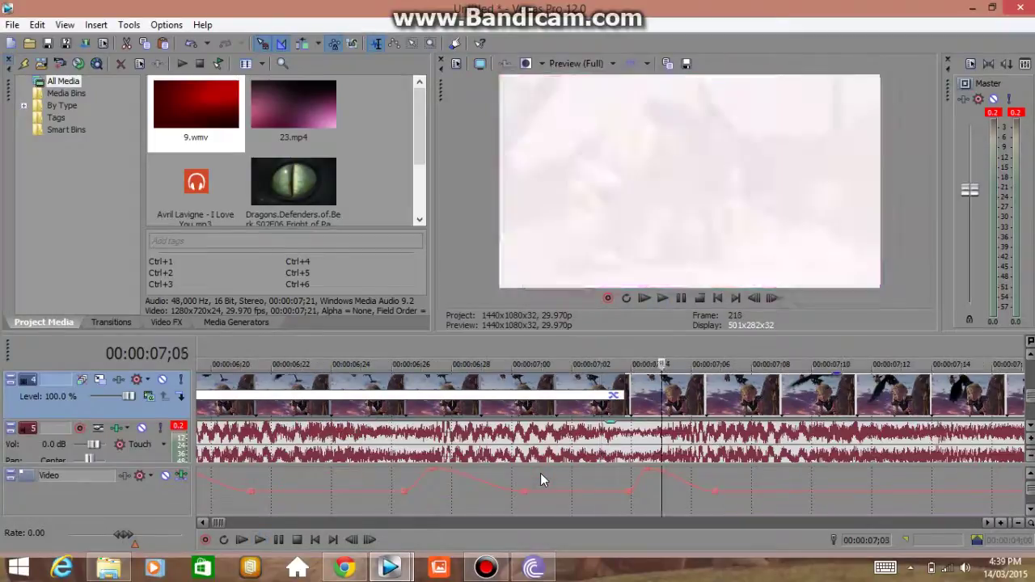
pyautogui.scroll(2, 540, 479)
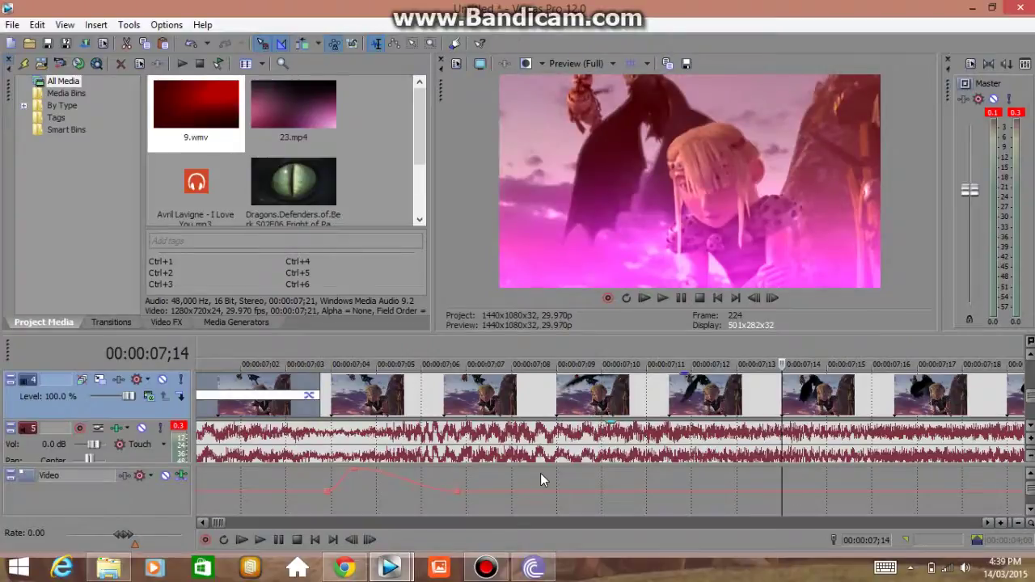
pyautogui.doubleClick(745, 490)
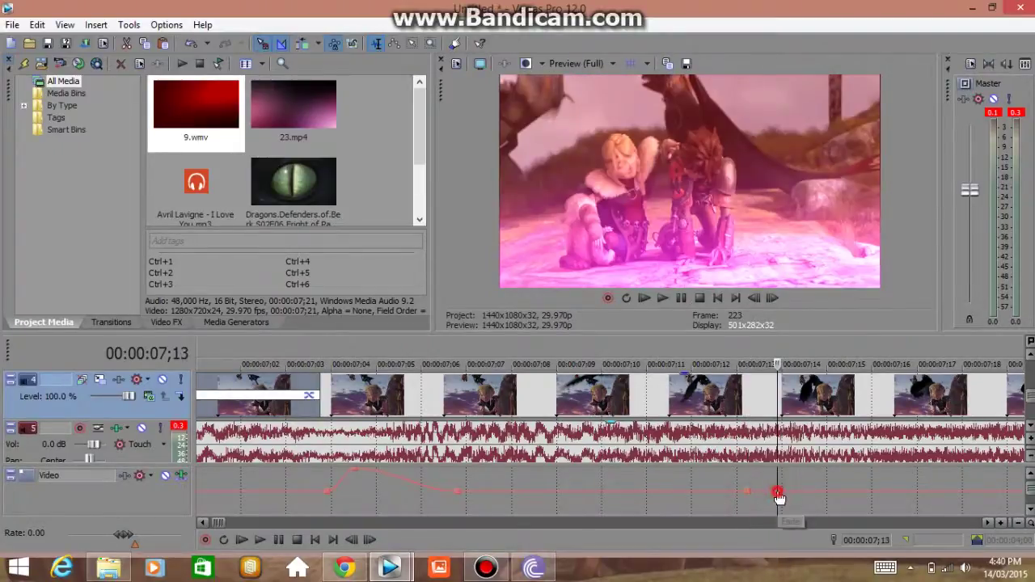
pyautogui.moveTo(776, 454); pyautogui.dragTo(777, 457)
pyautogui.click(885, 474)
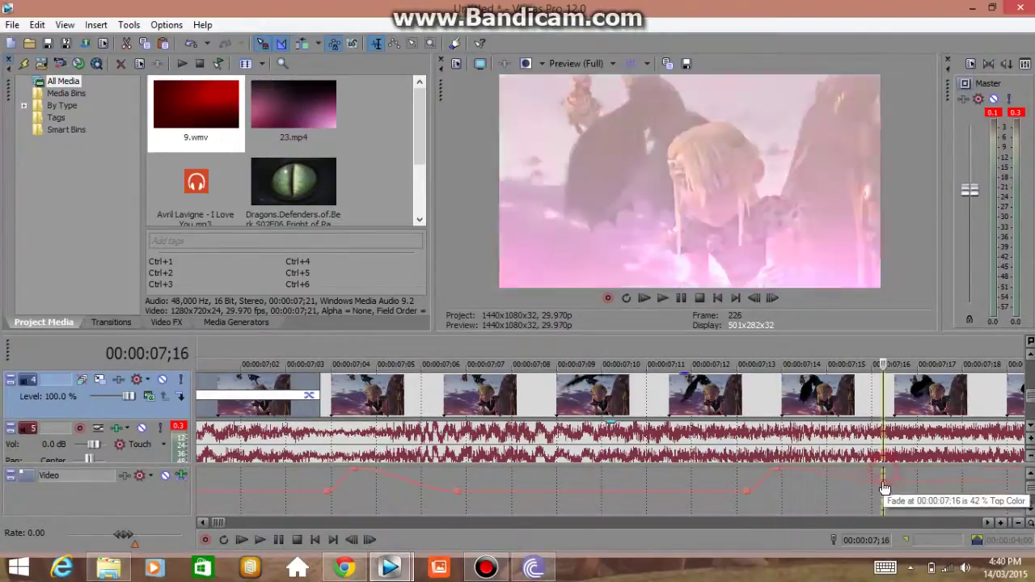
pyautogui.scroll(2, 708, 485)
pyautogui.scroll(-3, 709, 485)
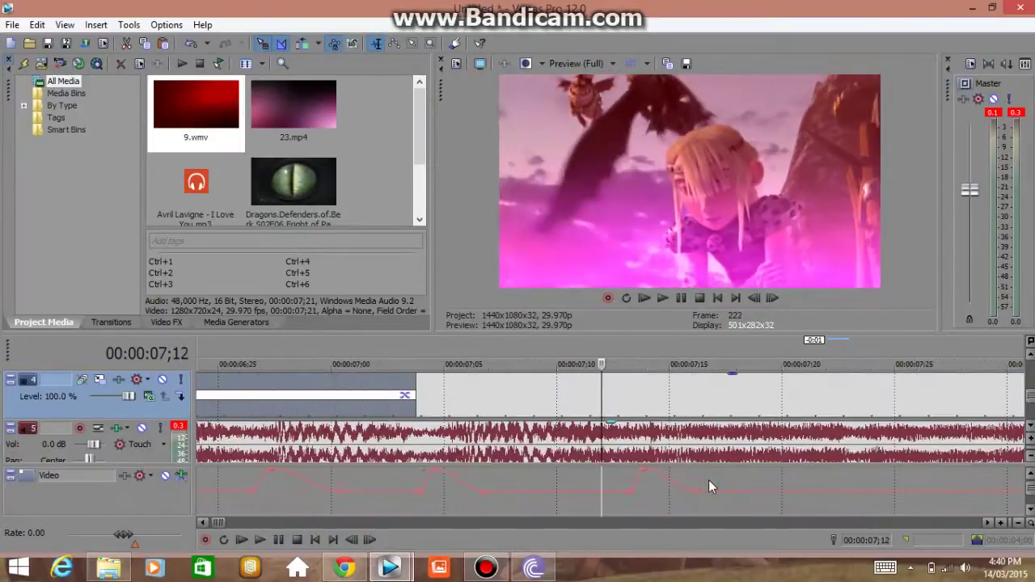
# - Zoom out and preview the flashing slices from about 4;25 and 5;21
pyautogui.press('space')
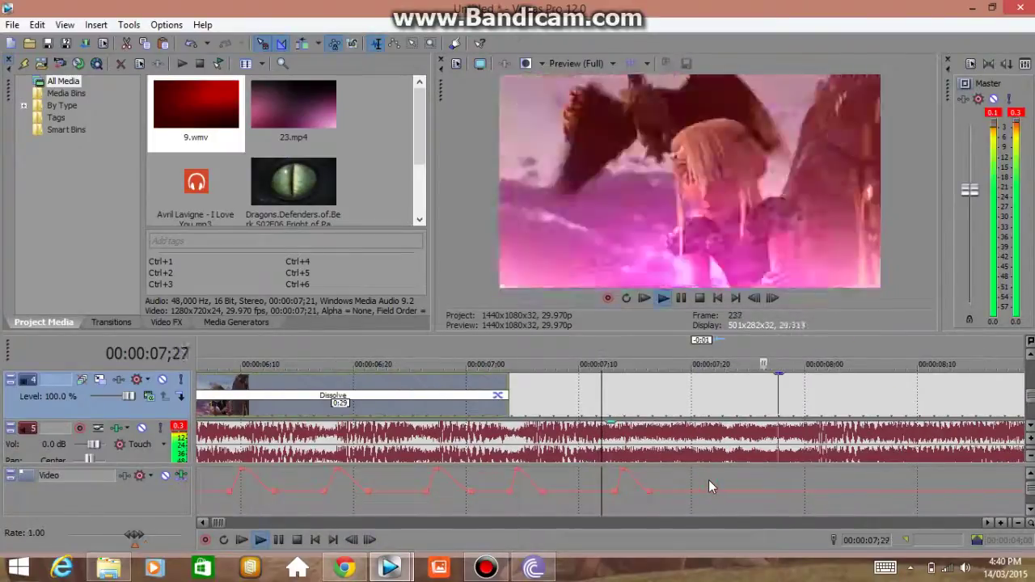
pyautogui.press('space')
pyautogui.scroll(-4, 709, 485)
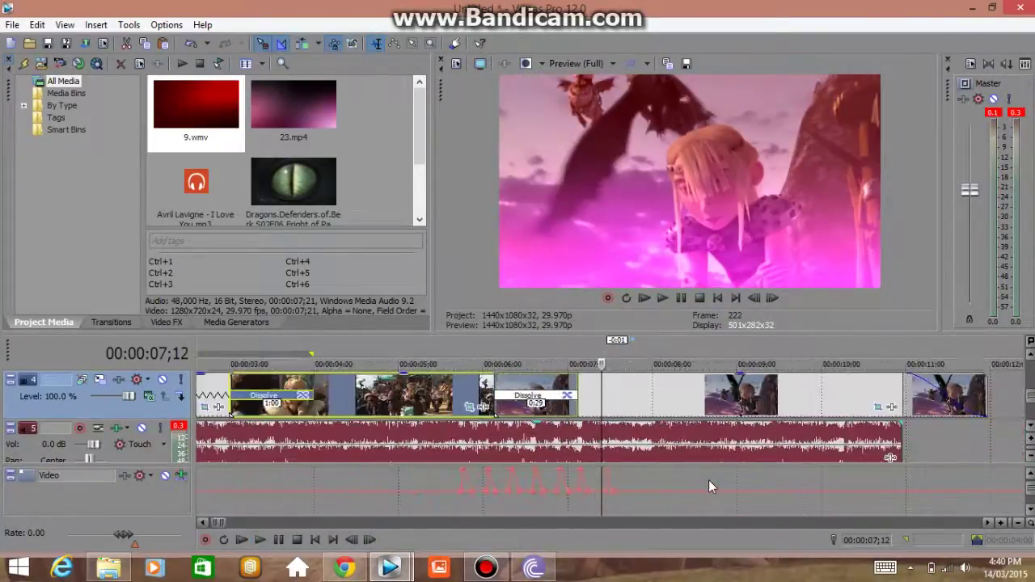
pyautogui.click(449, 477)
pyautogui.moveTo(1031, 356); pyautogui.dragTo(624, 394)
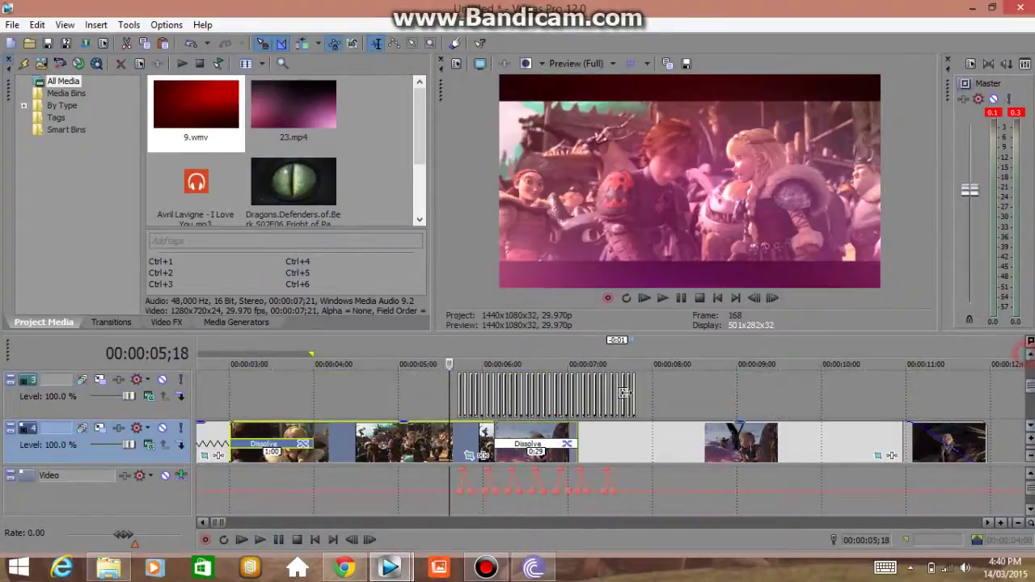
pyautogui.click(384, 402)
pyautogui.press('space')
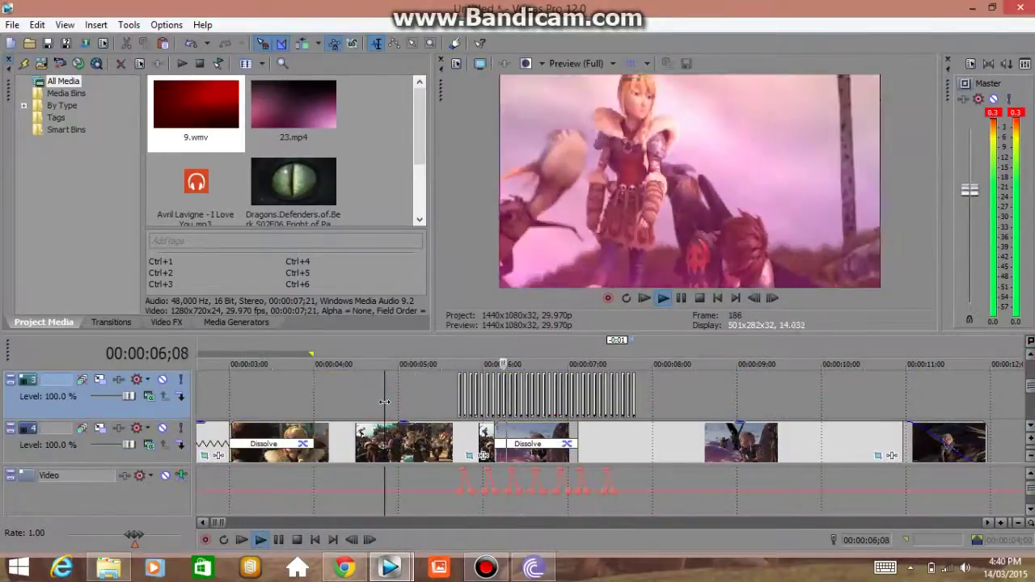
pyautogui.press('space')
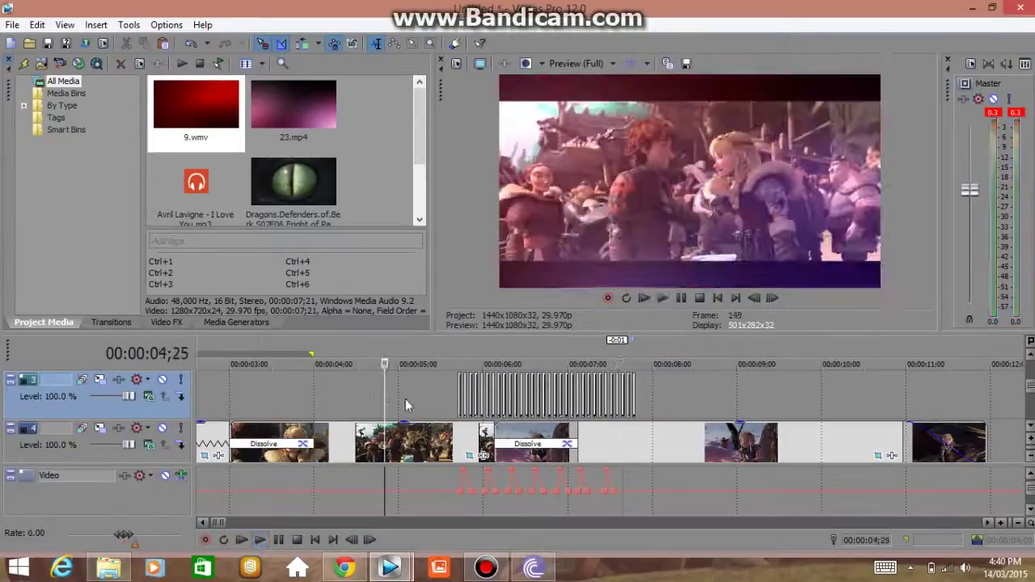
pyautogui.click(457, 392)
pyautogui.press('space')
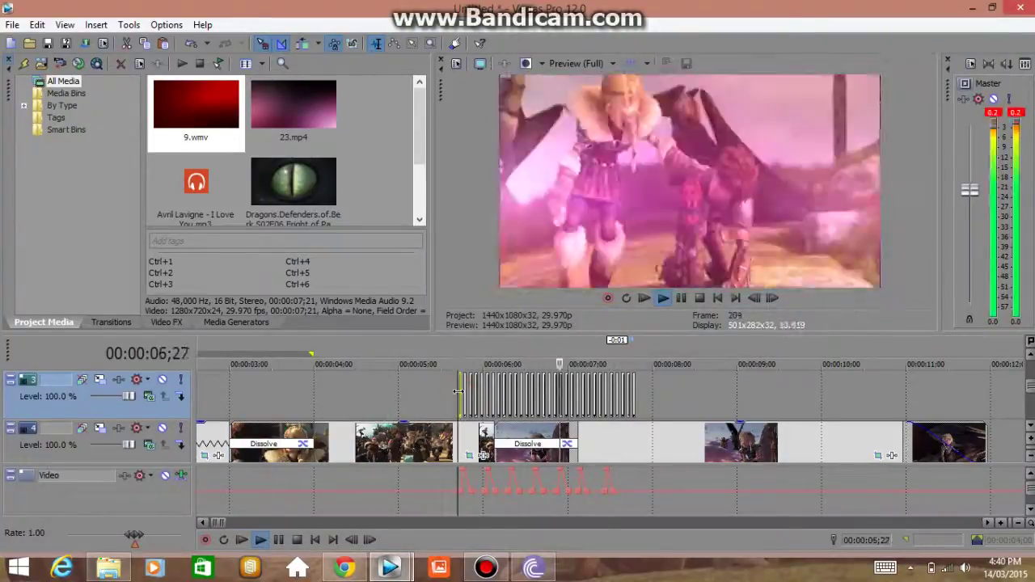
pyautogui.press('space')
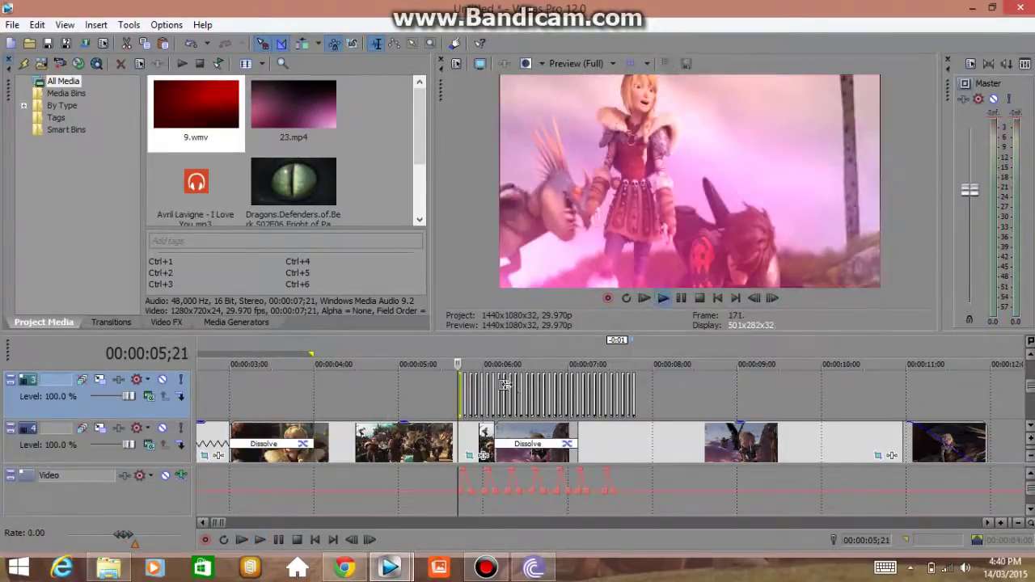
pyautogui.press('space')
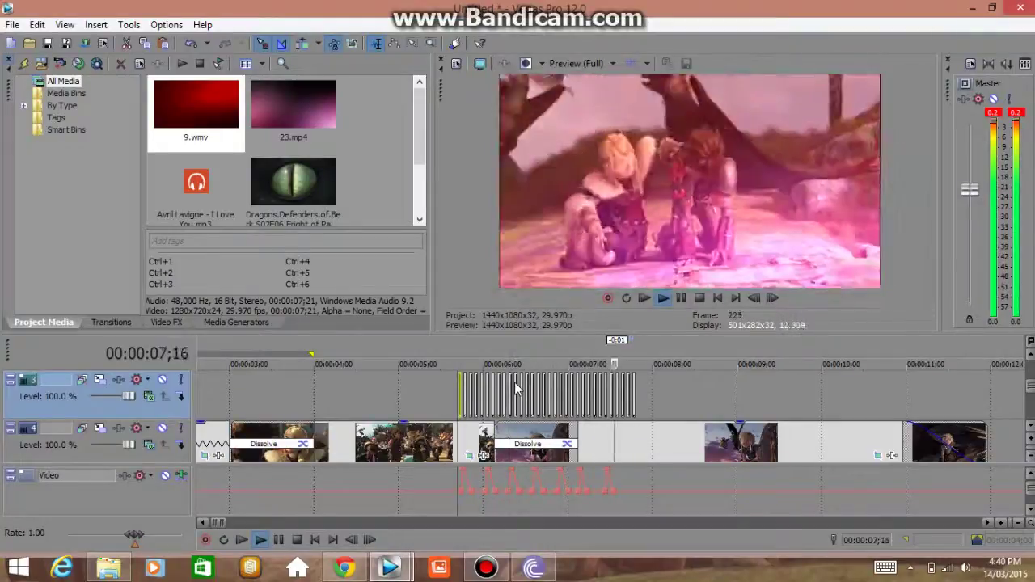
pyautogui.press('space')
# - Replay twice from 5;06, then scroll up to show tracks 1 and 2 with the red clip
pyautogui.scroll(2, 515, 383)
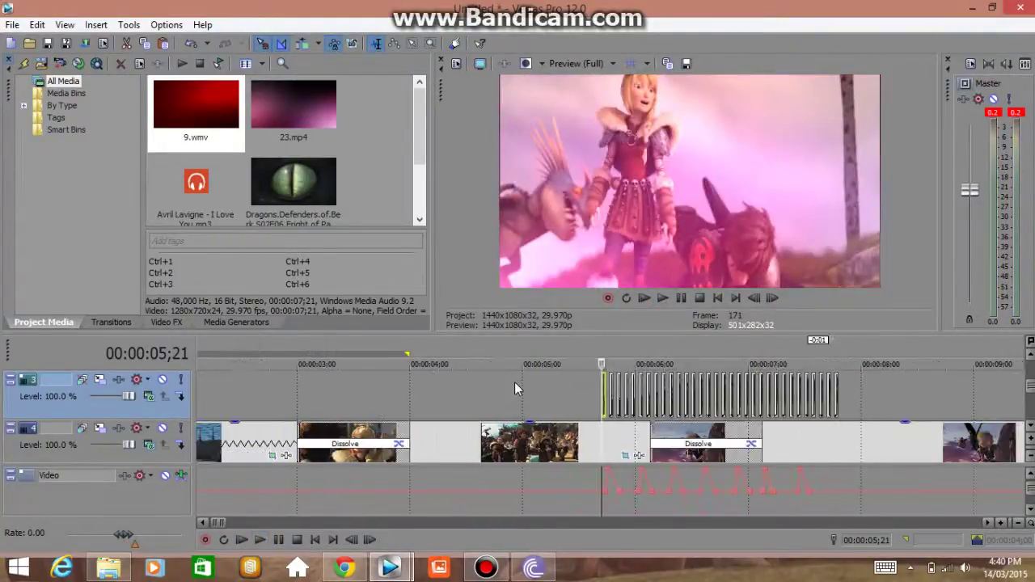
pyautogui.click(544, 394)
pyautogui.press('space')
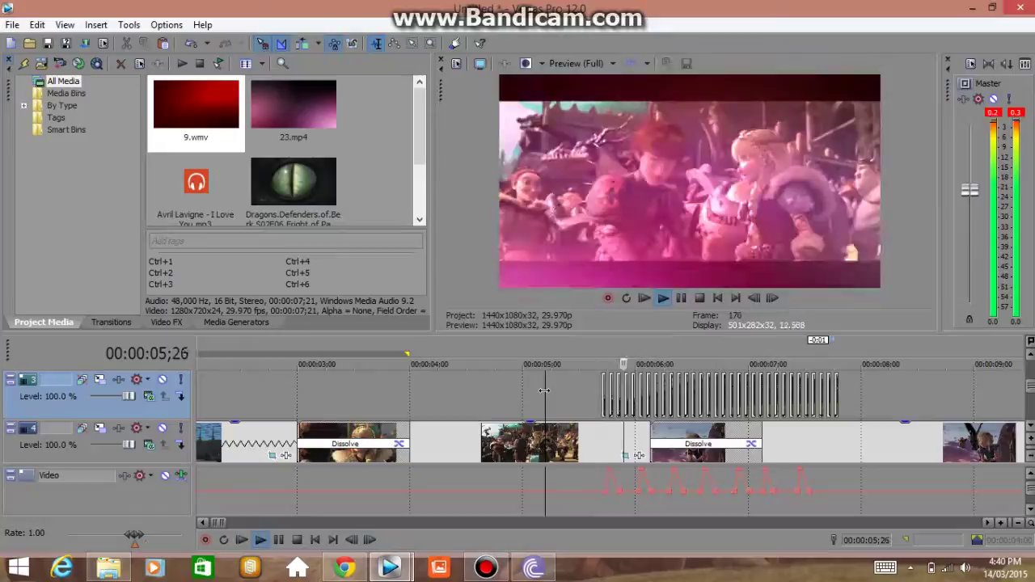
pyautogui.press('space')
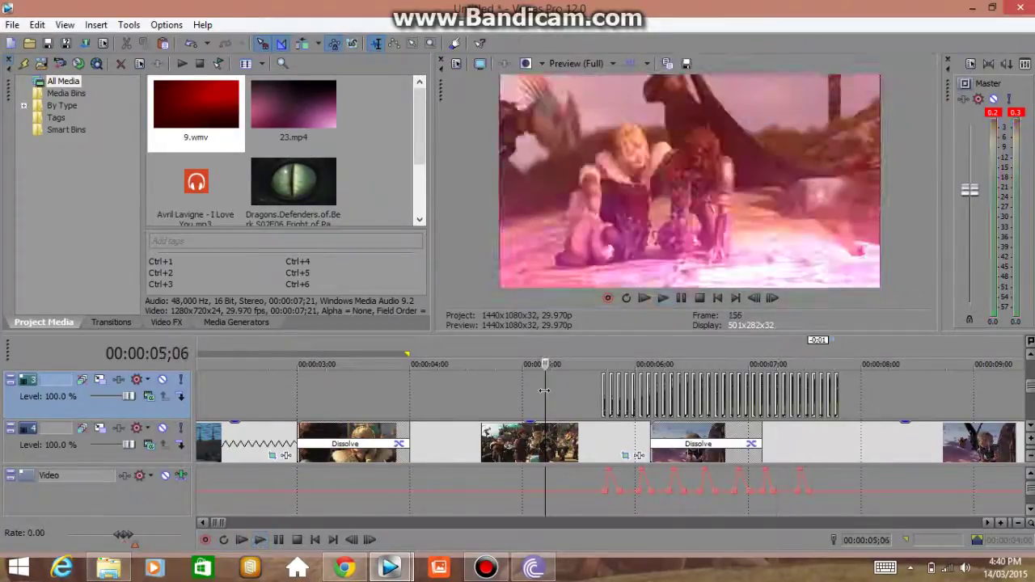
pyautogui.press('space')
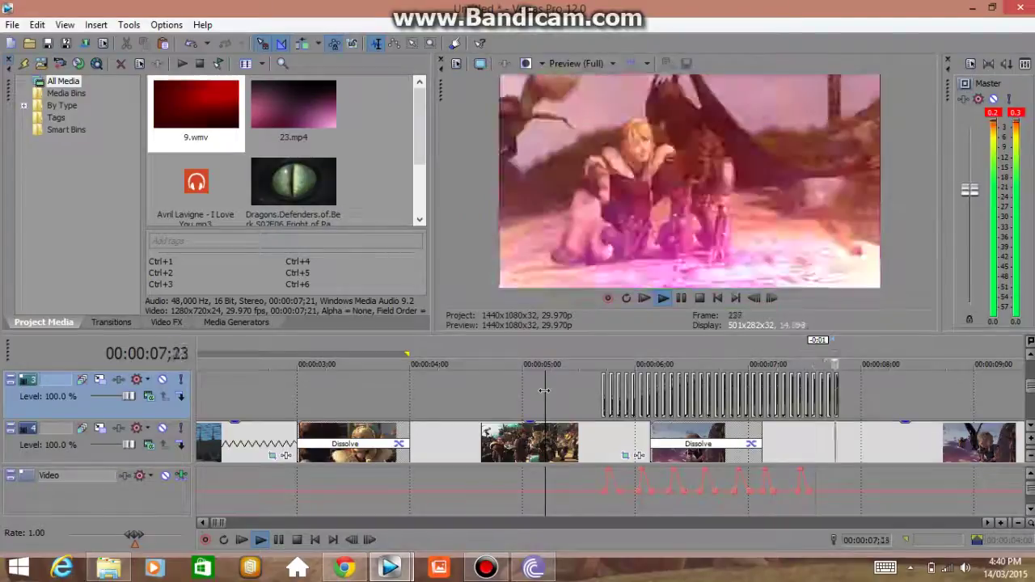
pyautogui.press('space')
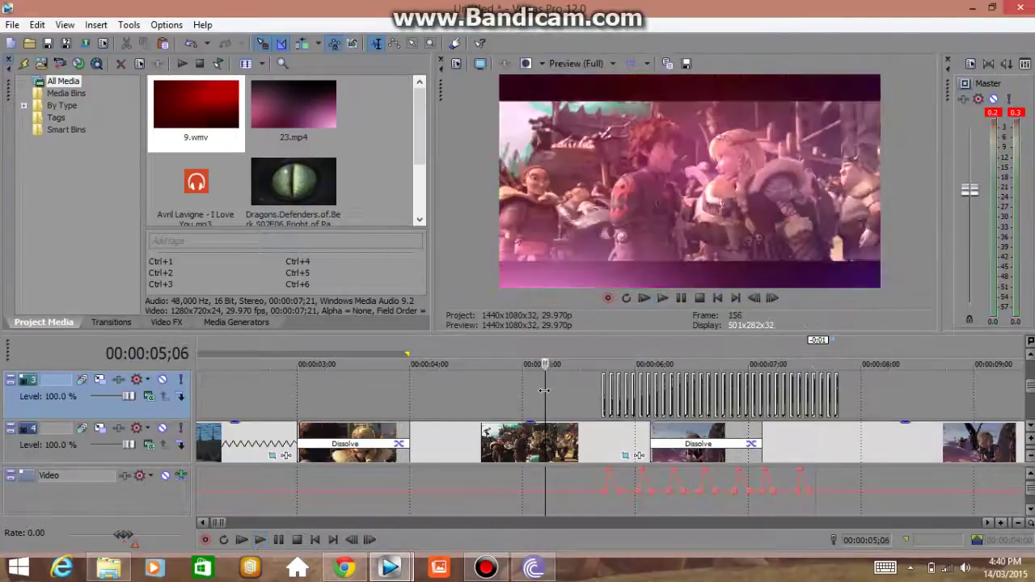
pyautogui.click(1030, 356)
pyautogui.click(1030, 357)
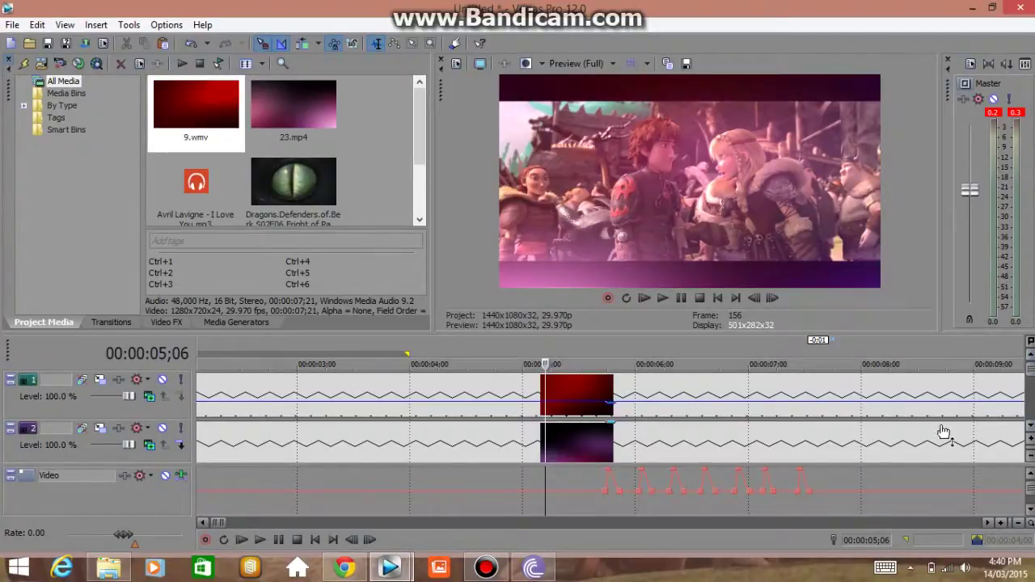
# - Scroll the tracks back down, play from 5;16, then switch to Bandicam from the taskbar
pyautogui.scroll(-1, 639, 453)
pyautogui.scroll(-1, 639, 455)
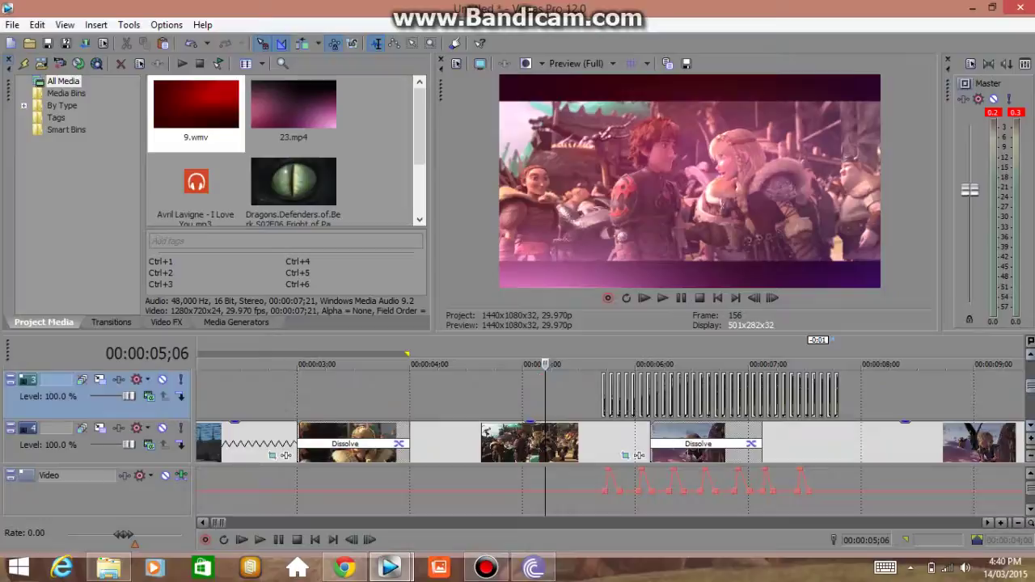
pyautogui.click(583, 397)
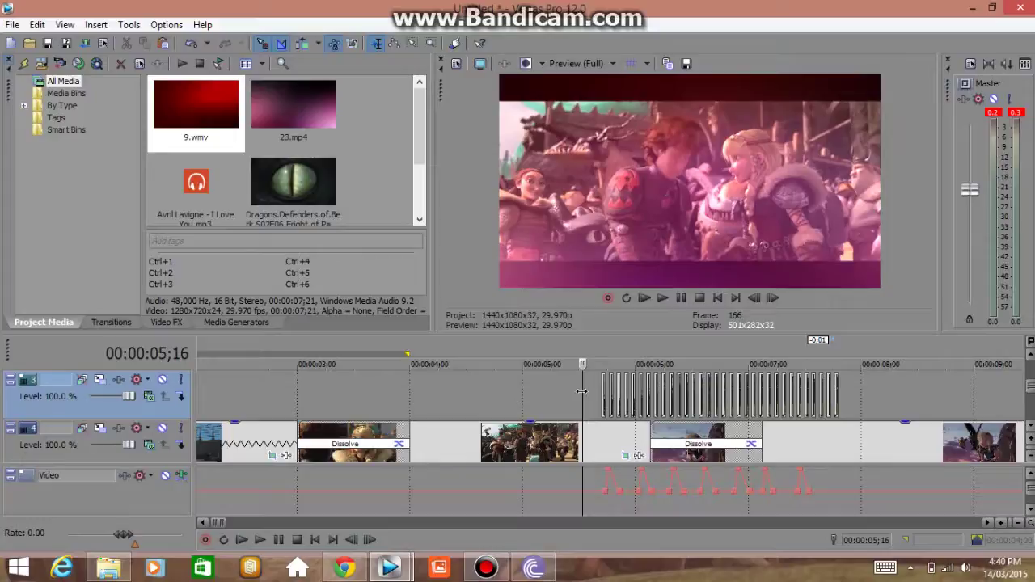
pyautogui.press('space')
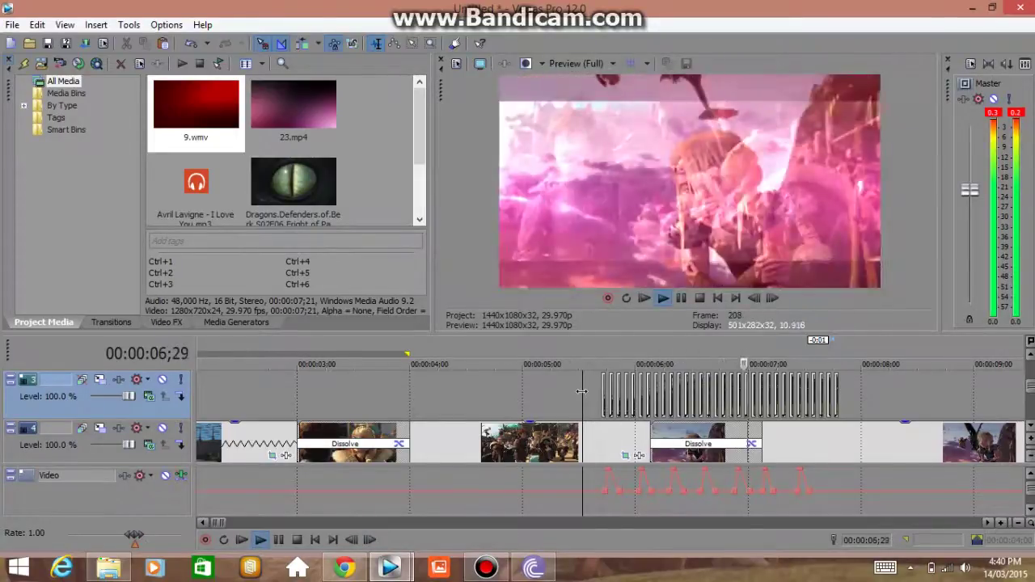
pyautogui.press('space')
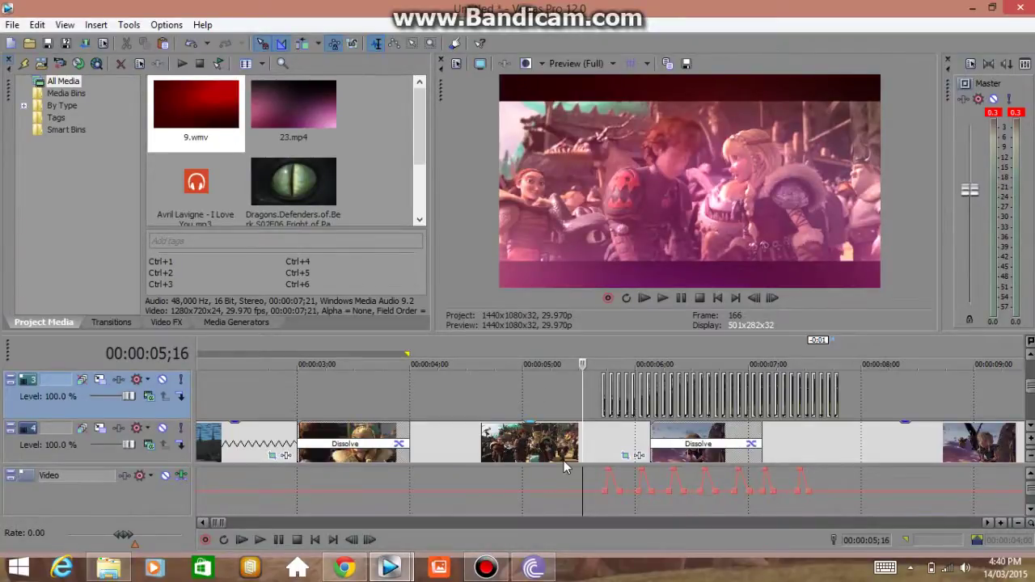
pyautogui.click(486, 568)
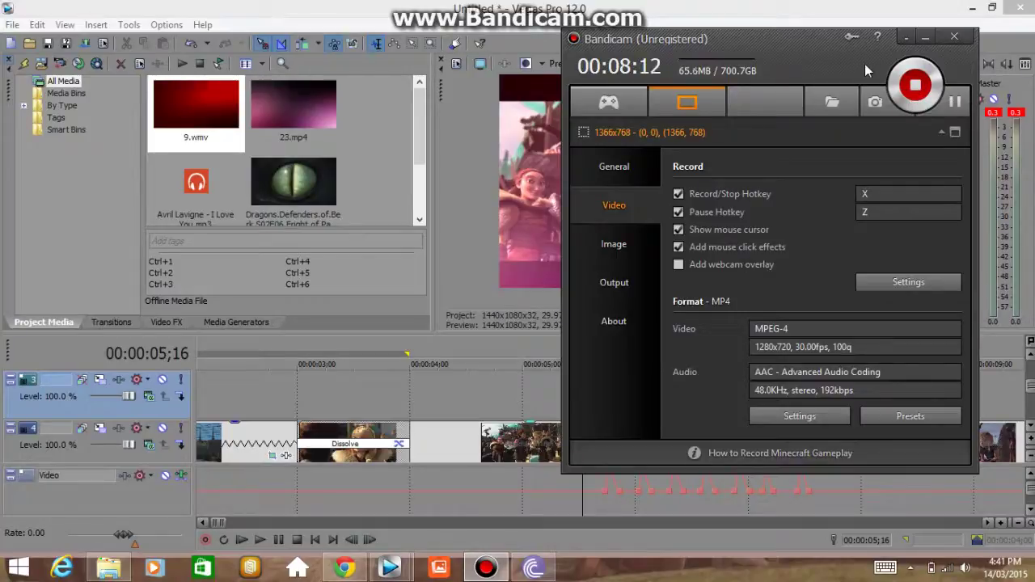
# - Minimize both Vegas Pro windows and BitTorrent, leaving Bandicam over the desktop
pyautogui.click(971, 7)
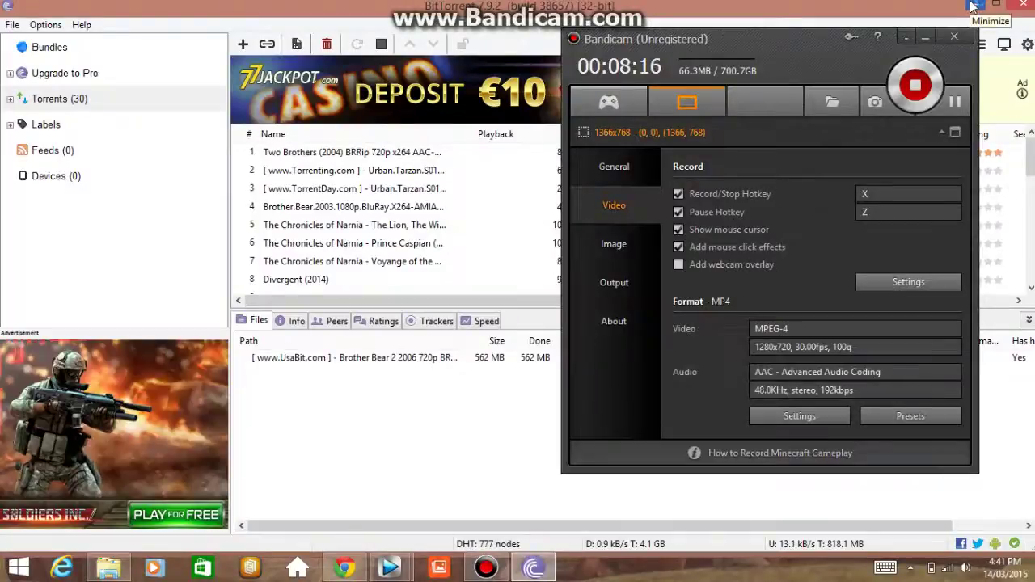
pyautogui.click(972, 8)
pyautogui.click(969, 8)
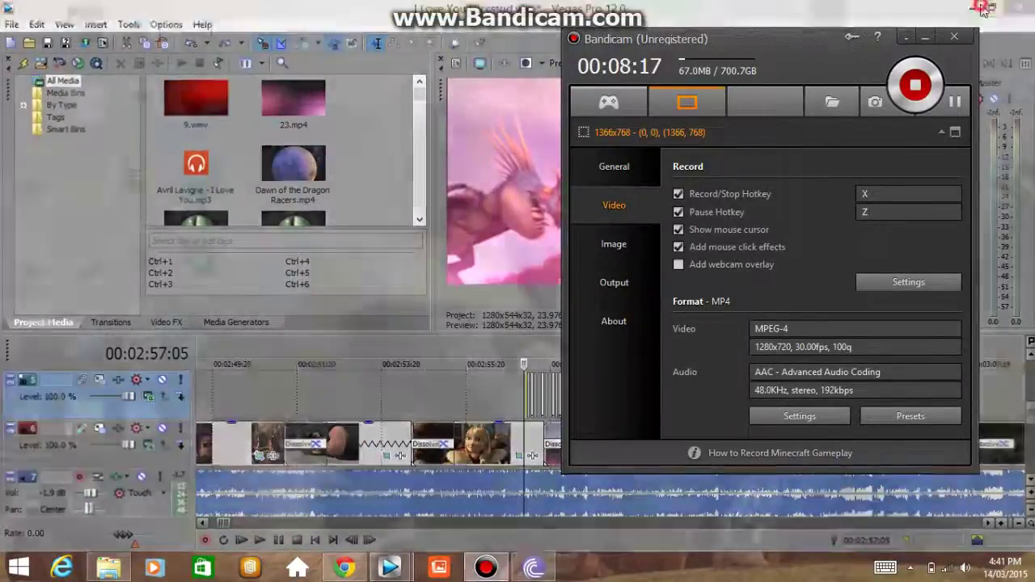